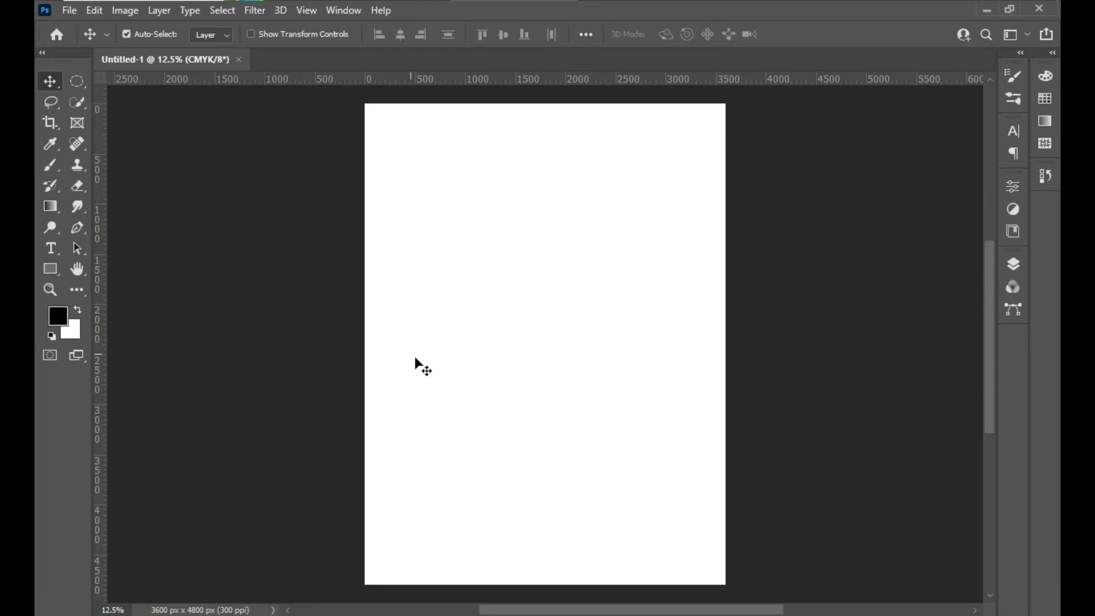
- Open the main-qimg photo, the-war-rig-2.jpg, How-to-Shoot-a-car-chase-scene-Header-Image.jpg and bijoy.PNG from the Downloads folder
click(70, 10)
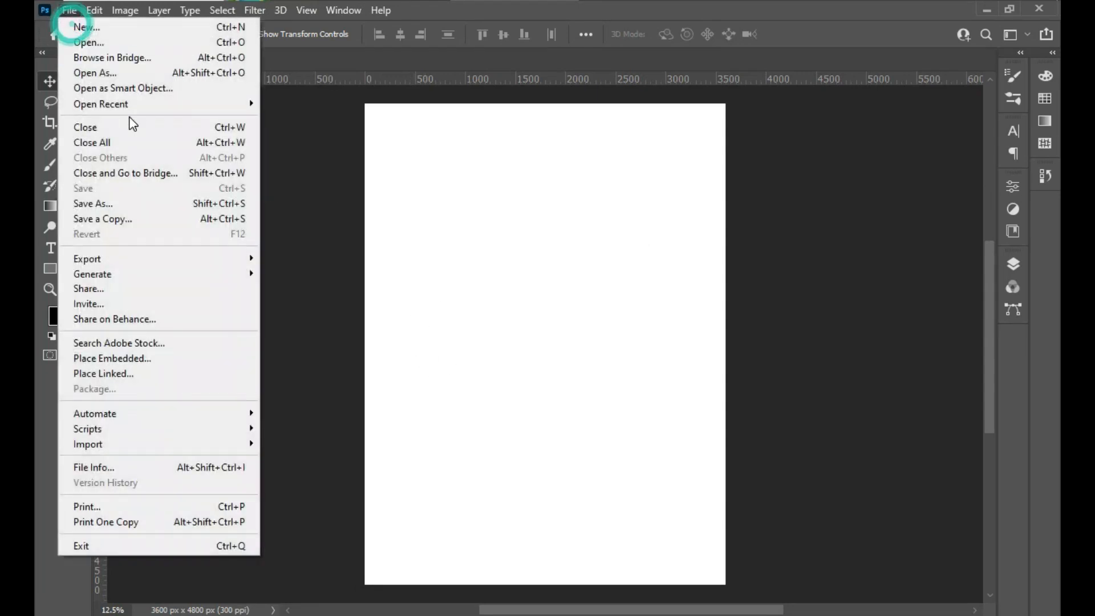
click(116, 45)
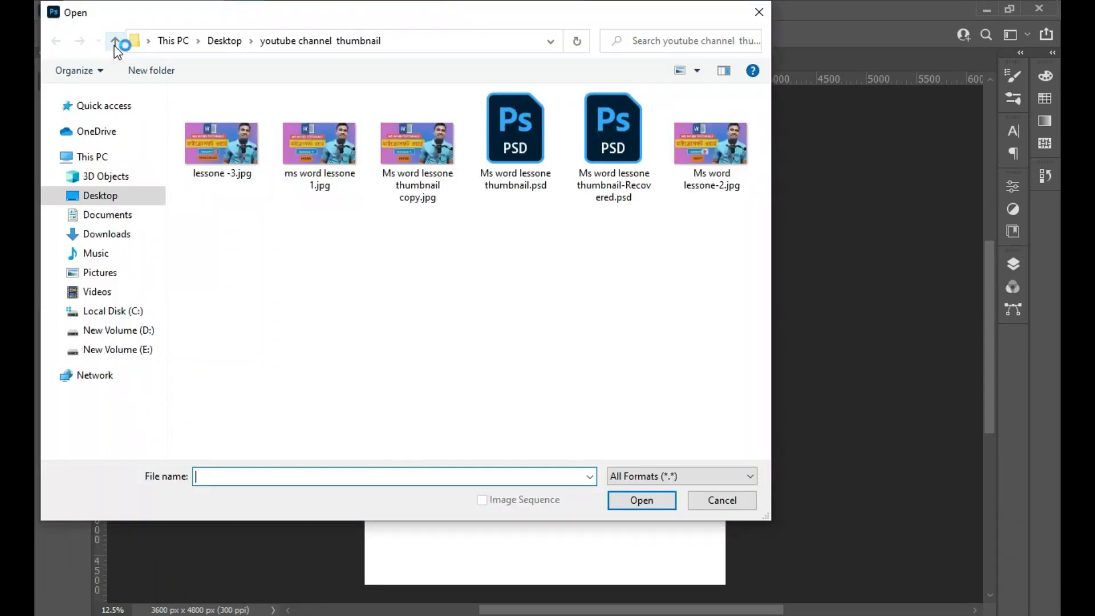
click(105, 233)
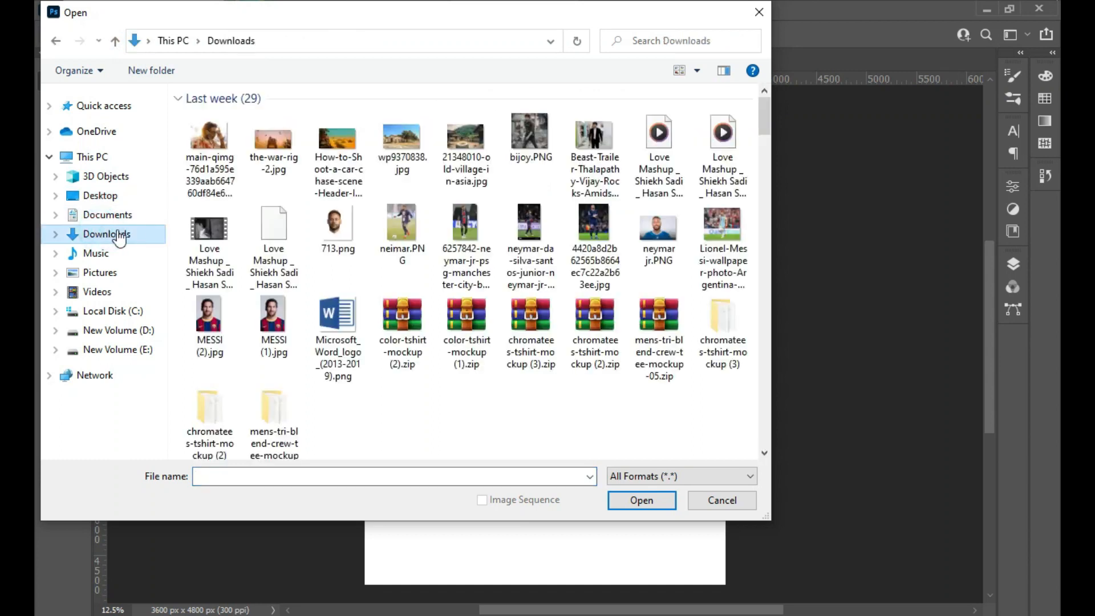
shift+click(340, 165)
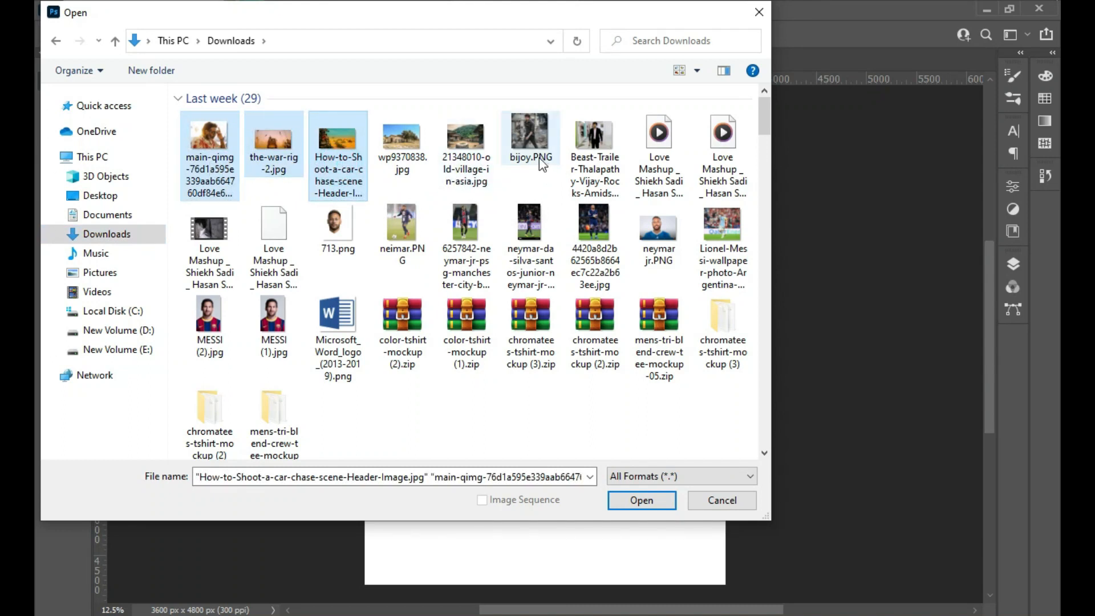
ctrl+click(537, 142)
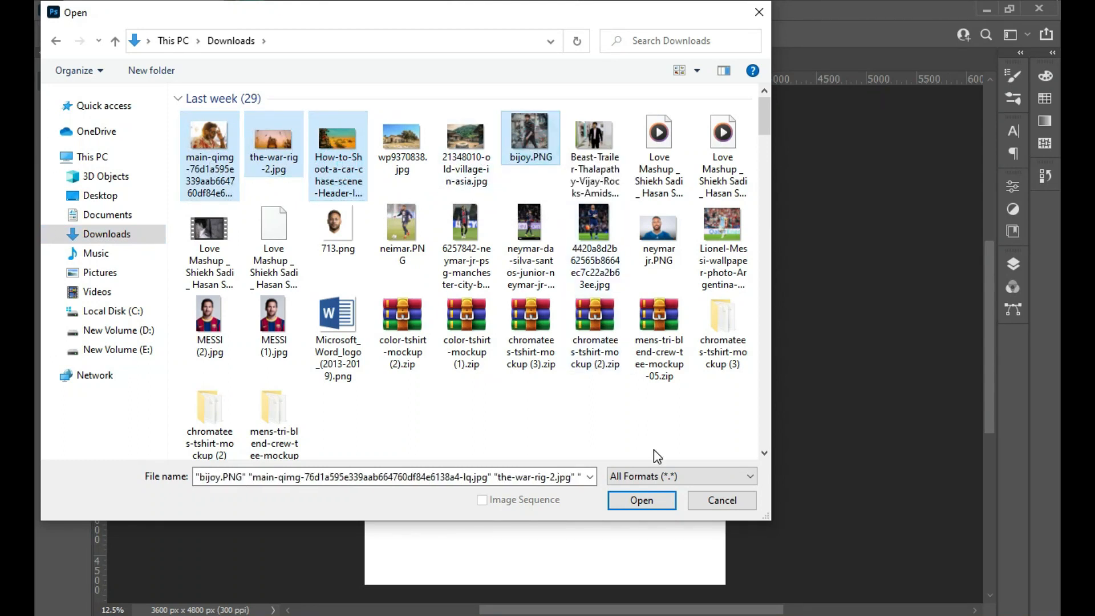
click(629, 502)
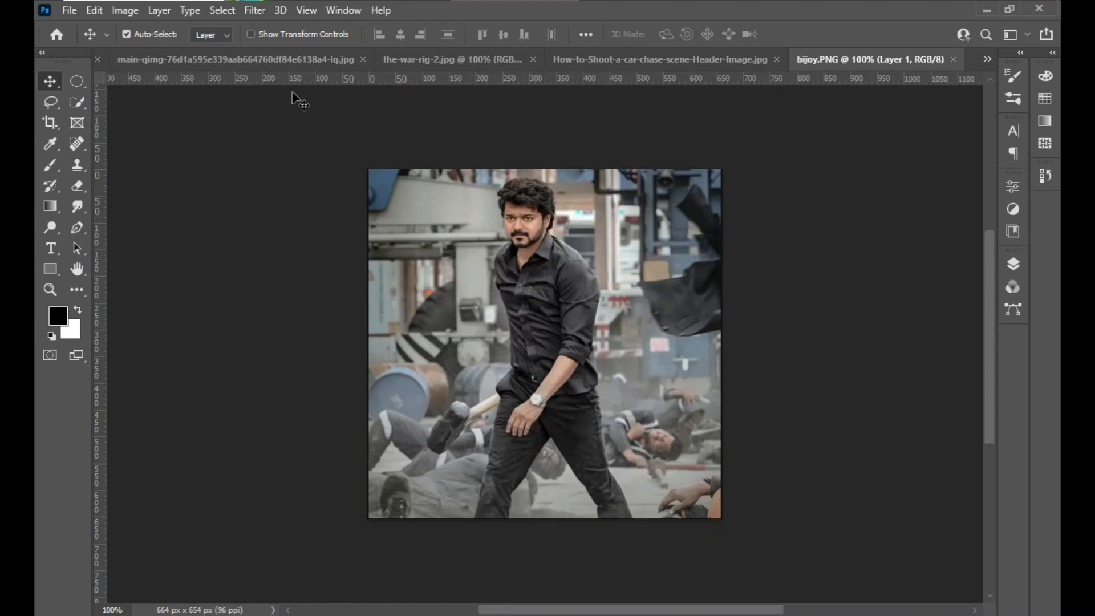
- Add a gradient fill layer to the blank Untitled-1 document using the Foreground to Background preset
click(154, 57)
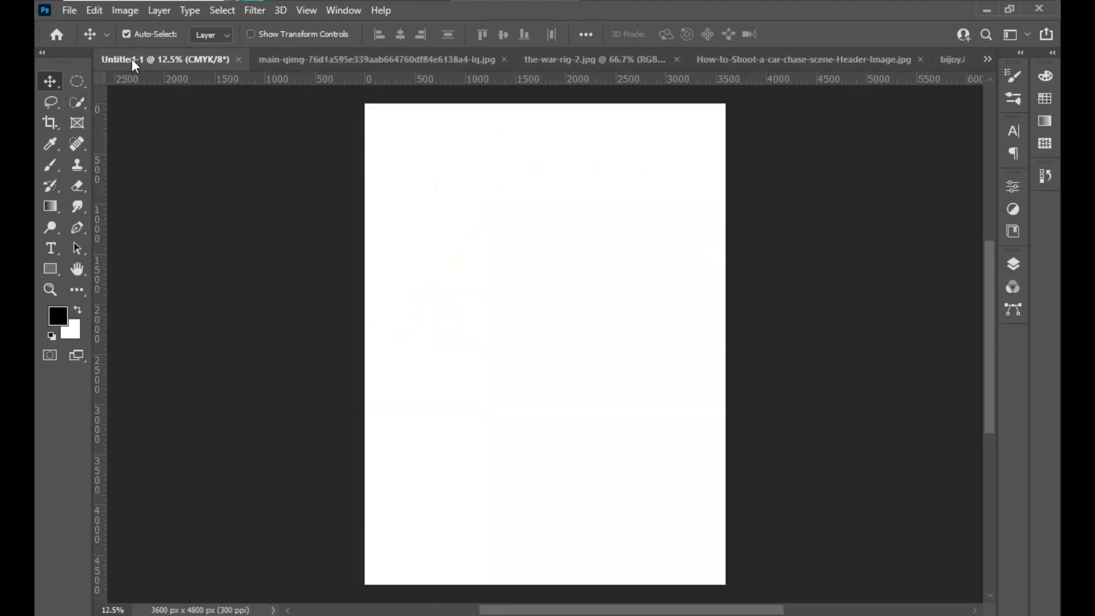
click(1017, 264)
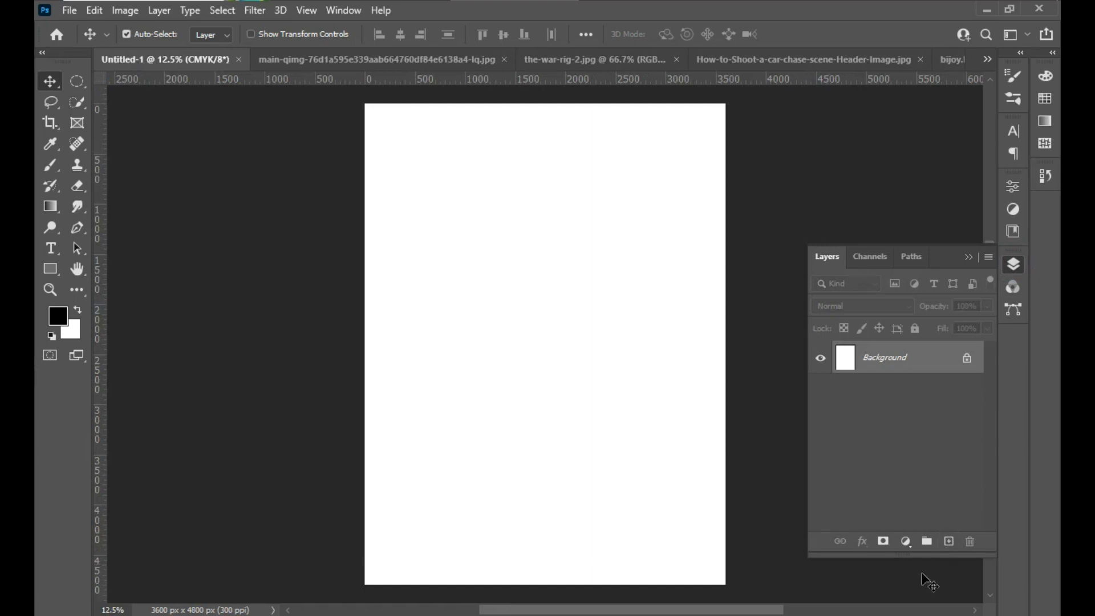
click(906, 542)
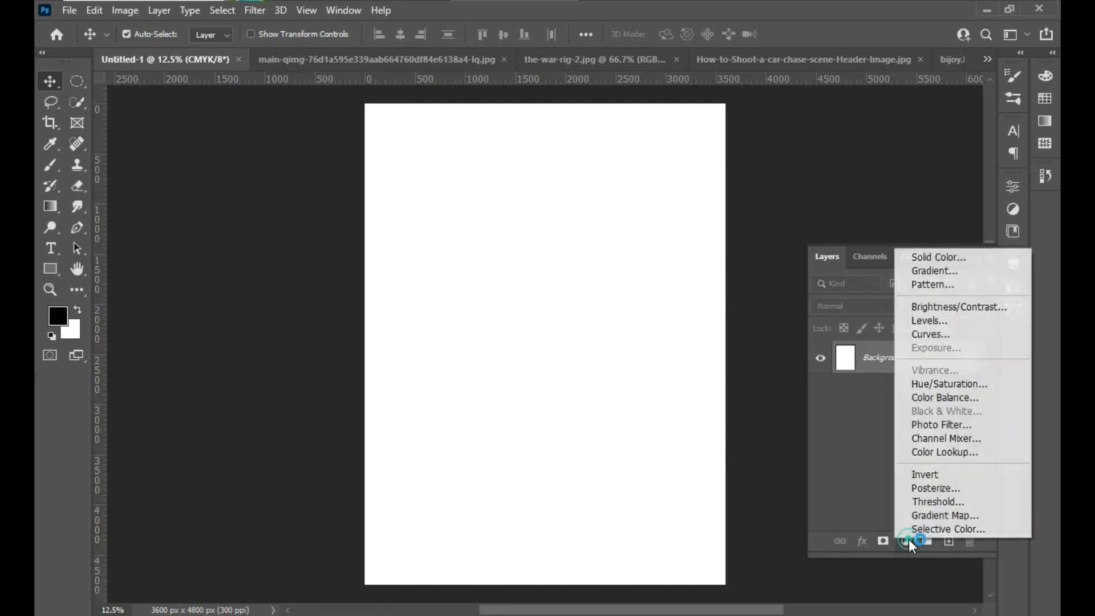
click(919, 268)
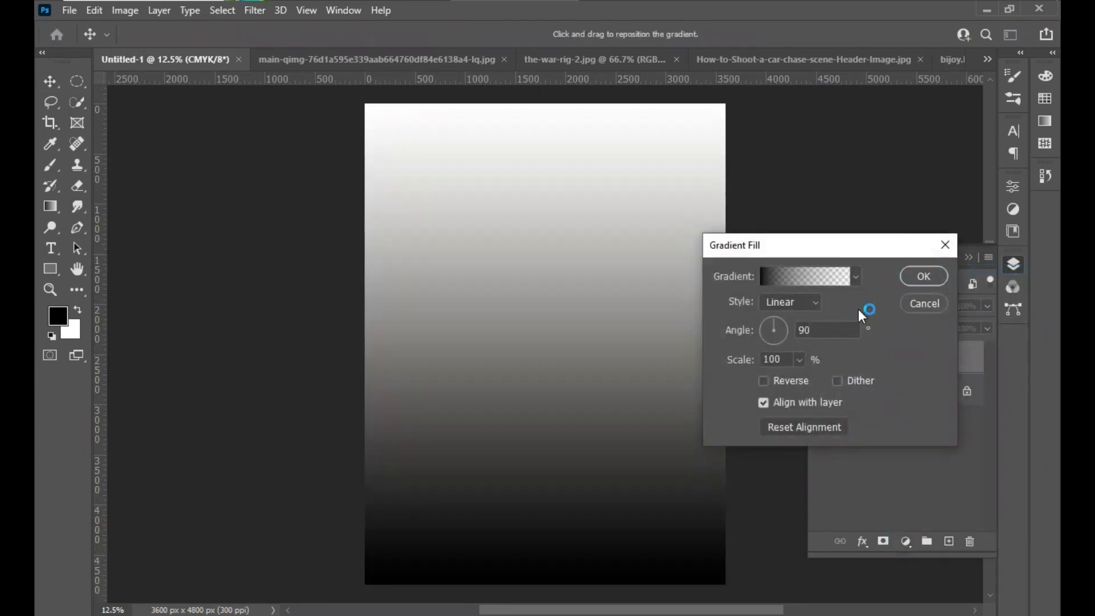
click(786, 285)
click(621, 228)
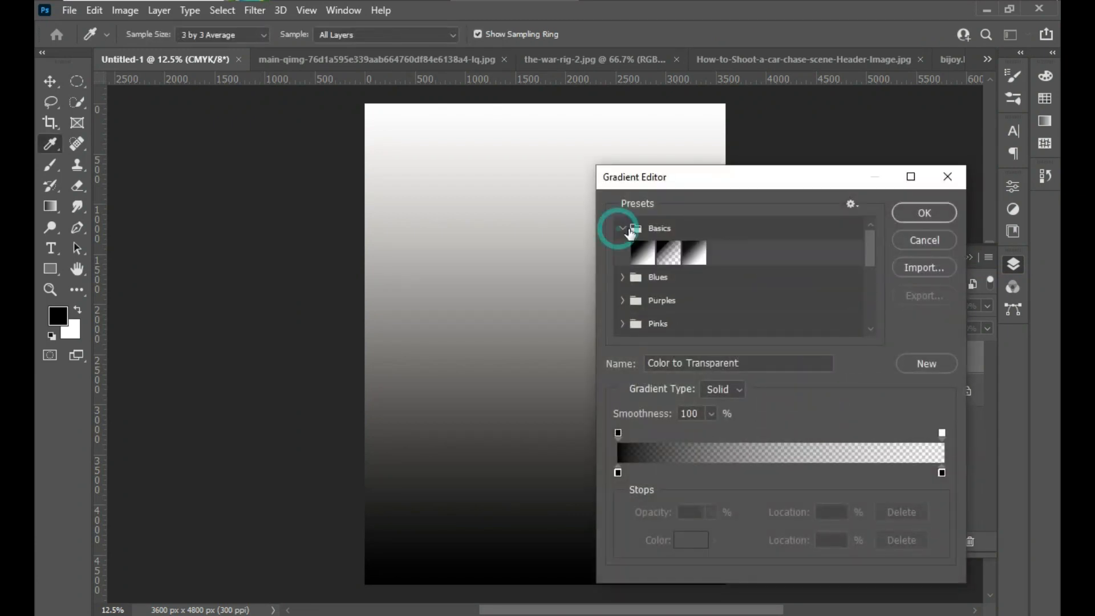
click(646, 258)
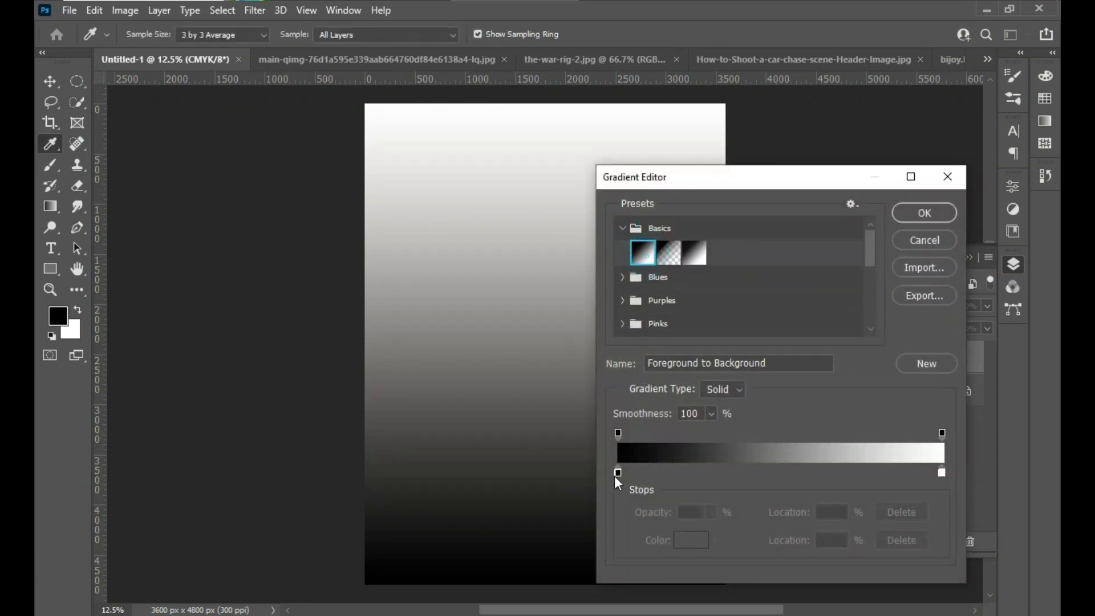
click(924, 213)
- Edit the fill's gradient and set its starting colour stop to white
click(799, 278)
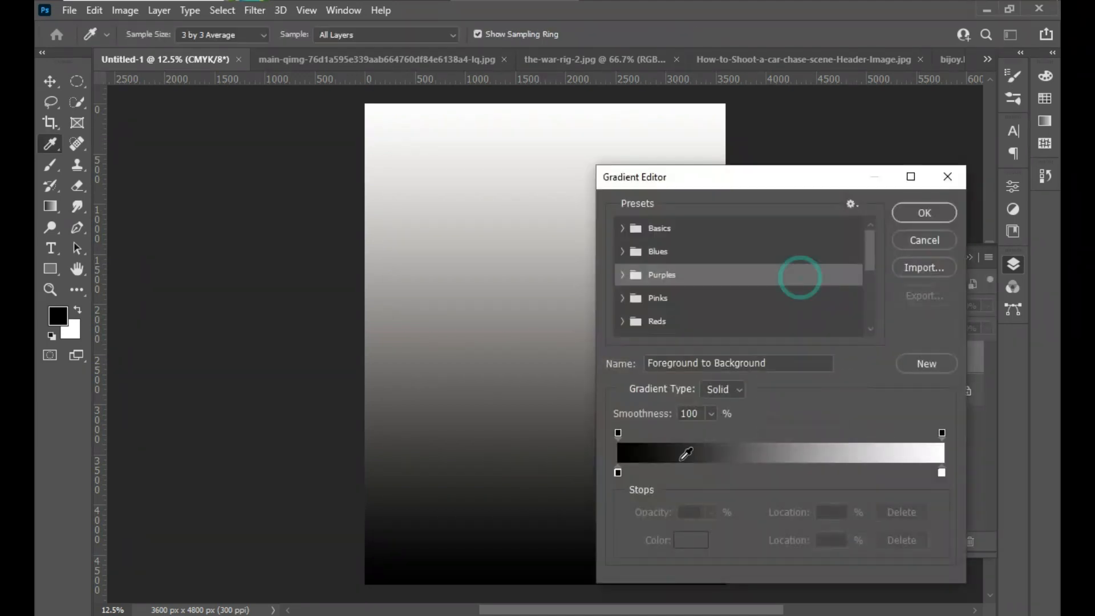
double_click(617, 473)
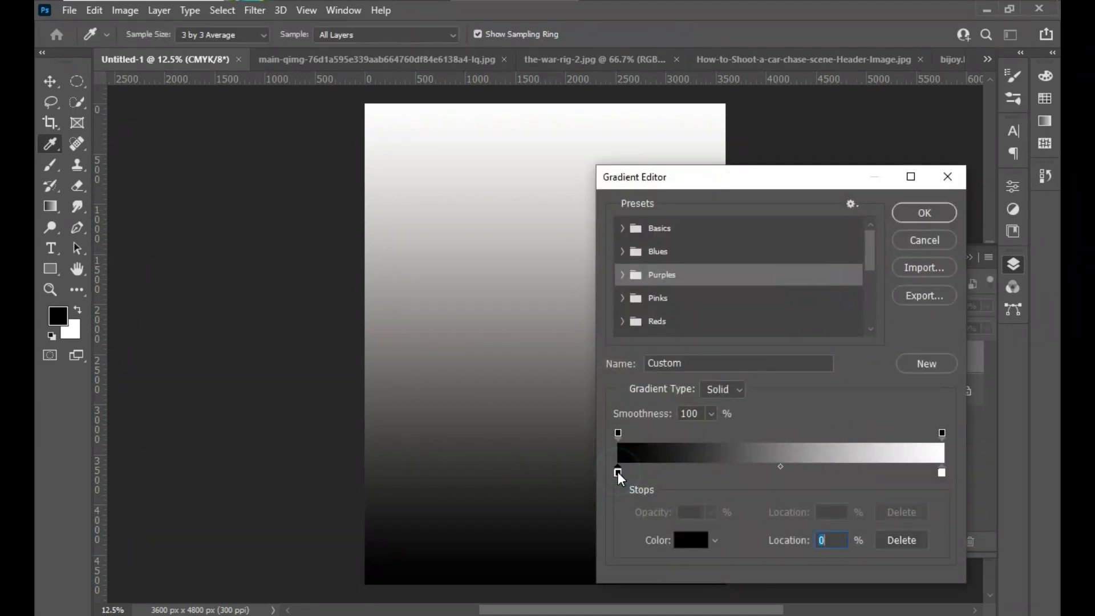
drag(678, 239, 636, 208)
click(995, 206)
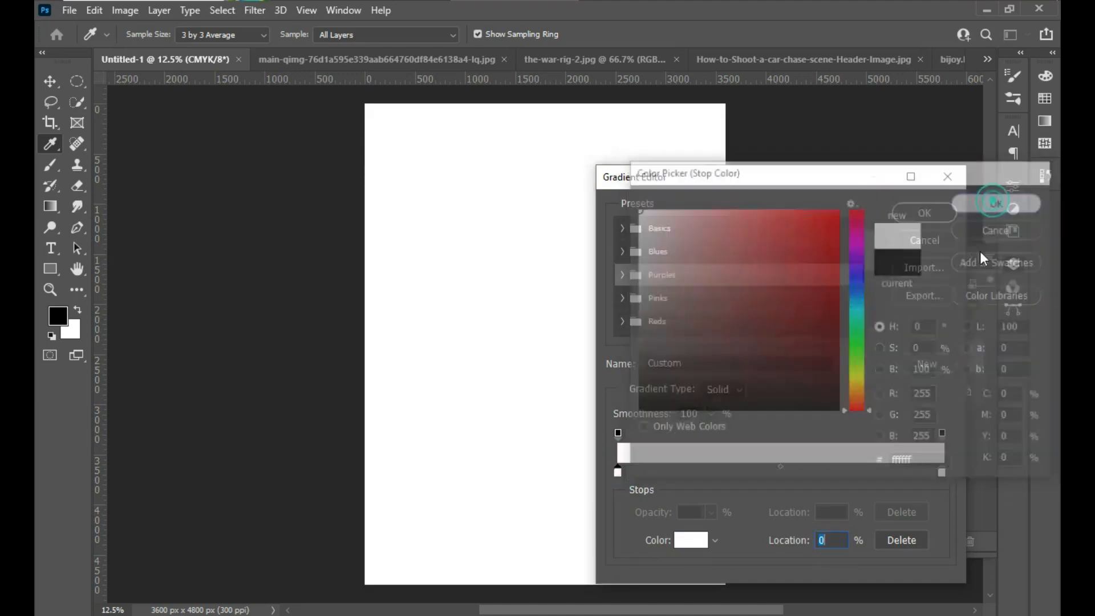
- Set the gradient's end colour stop to golden orange d3980a and accept the edited gradient
click(942, 472)
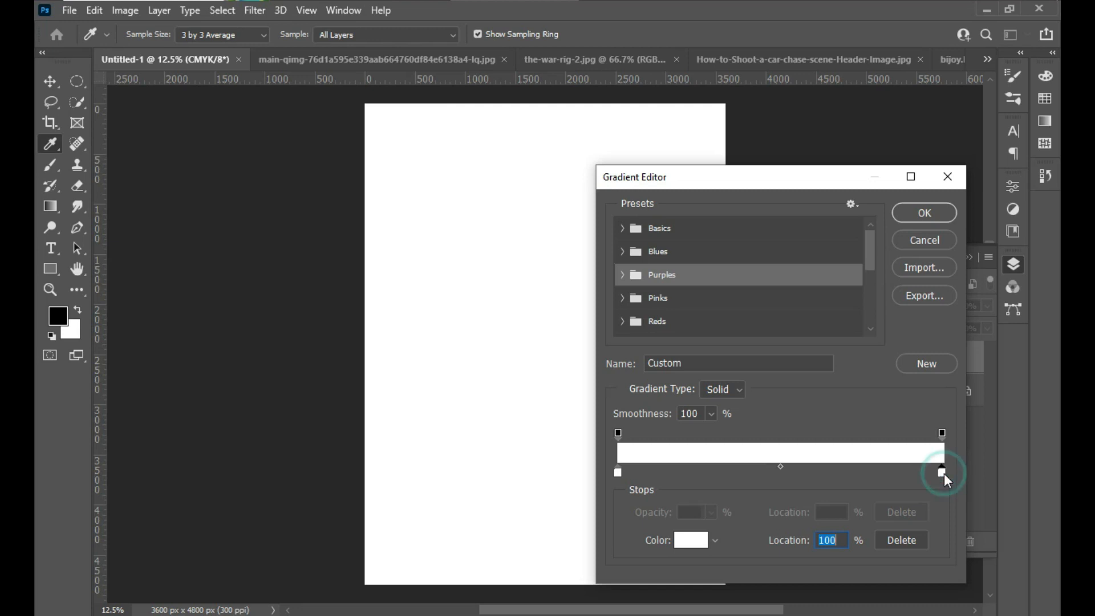
double_click(941, 472)
drag(864, 389, 857, 388)
mouse_move(838, 234)
mouse_down()
mouse_move(821, 237)
mouse_move(829, 243)
mouse_up()
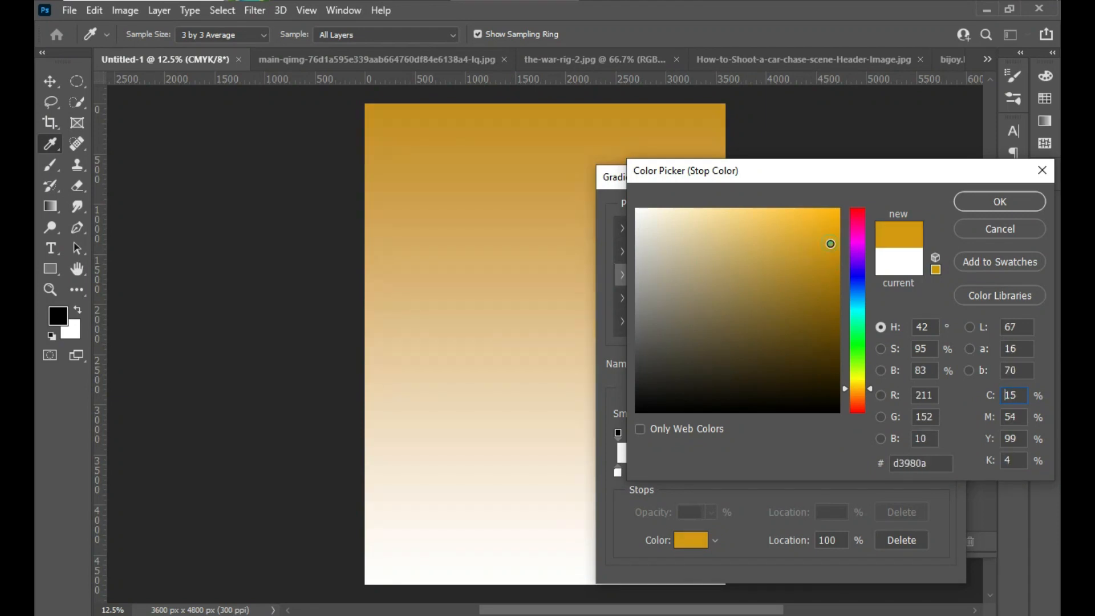
click(990, 202)
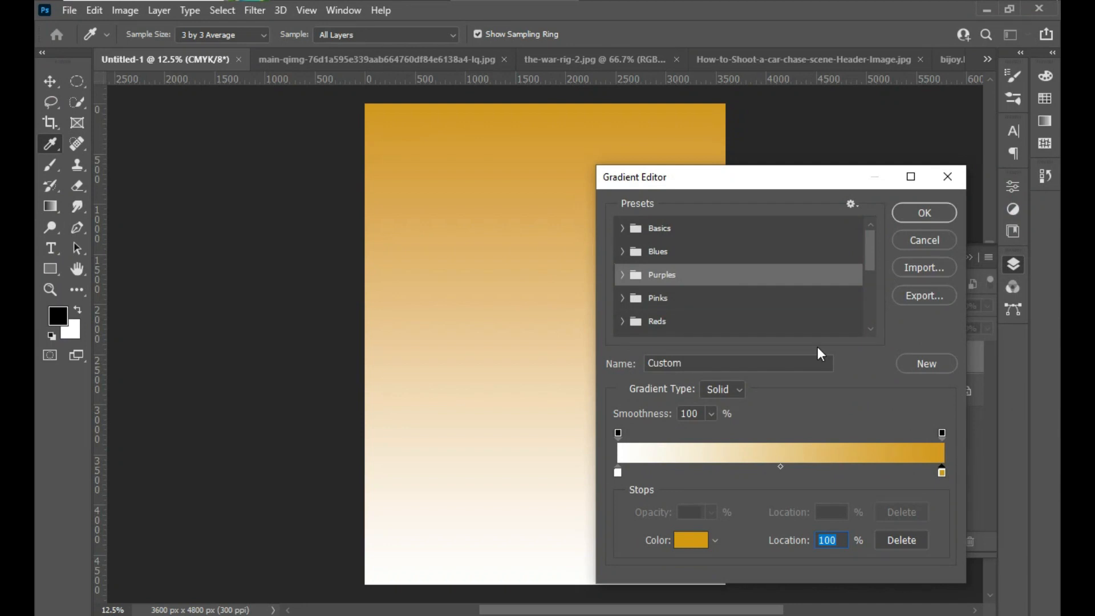
click(924, 212)
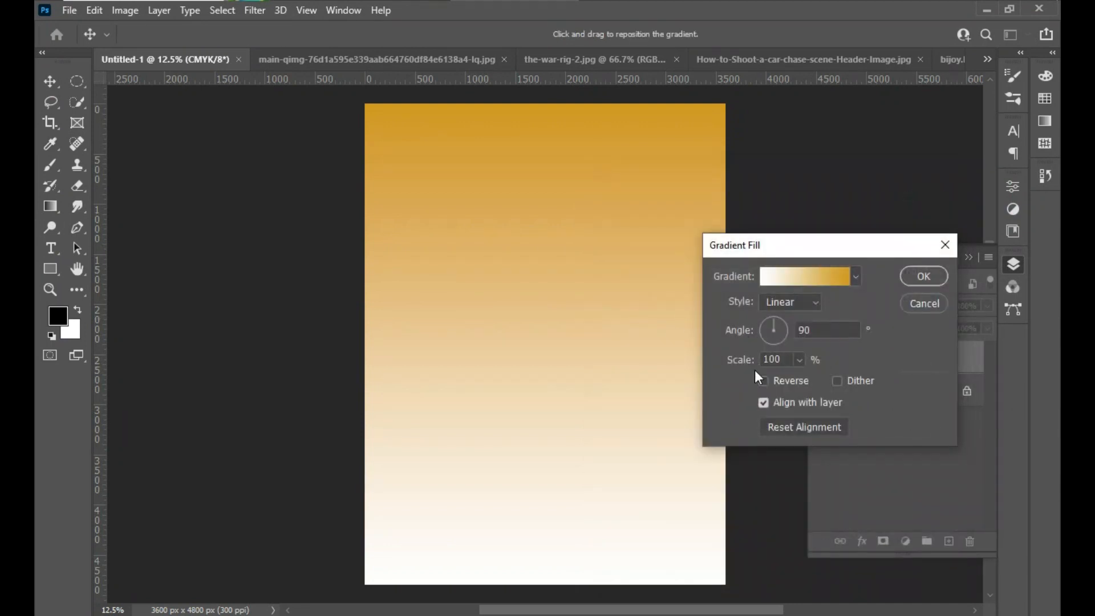
- Change the gradient fill to the Radial style with a scale of 111% and apply it
click(798, 307)
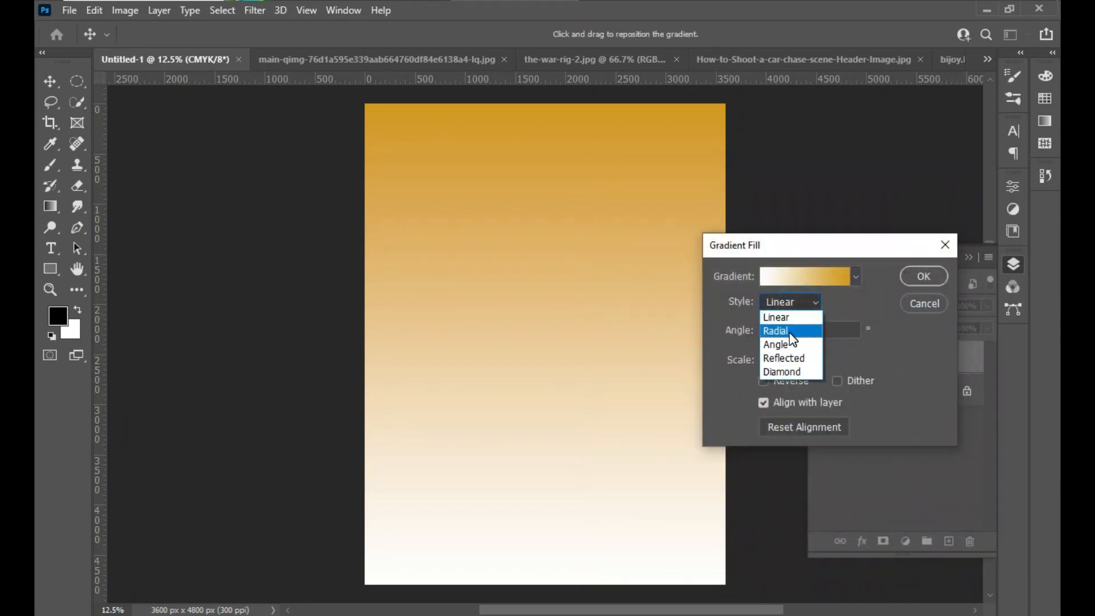
click(789, 330)
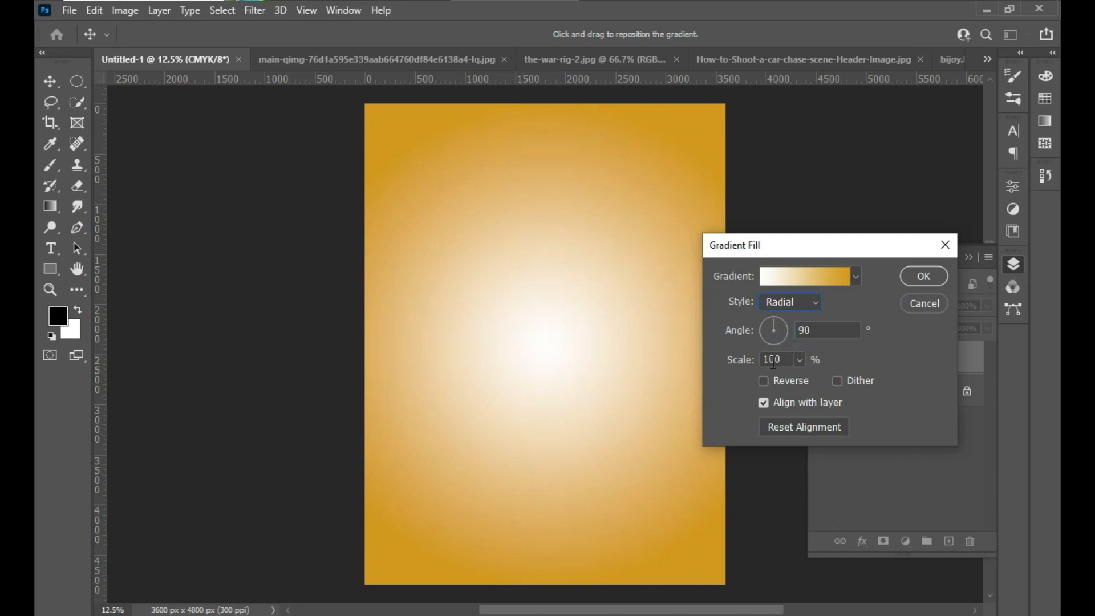
drag(800, 360, 796, 378)
click(801, 376)
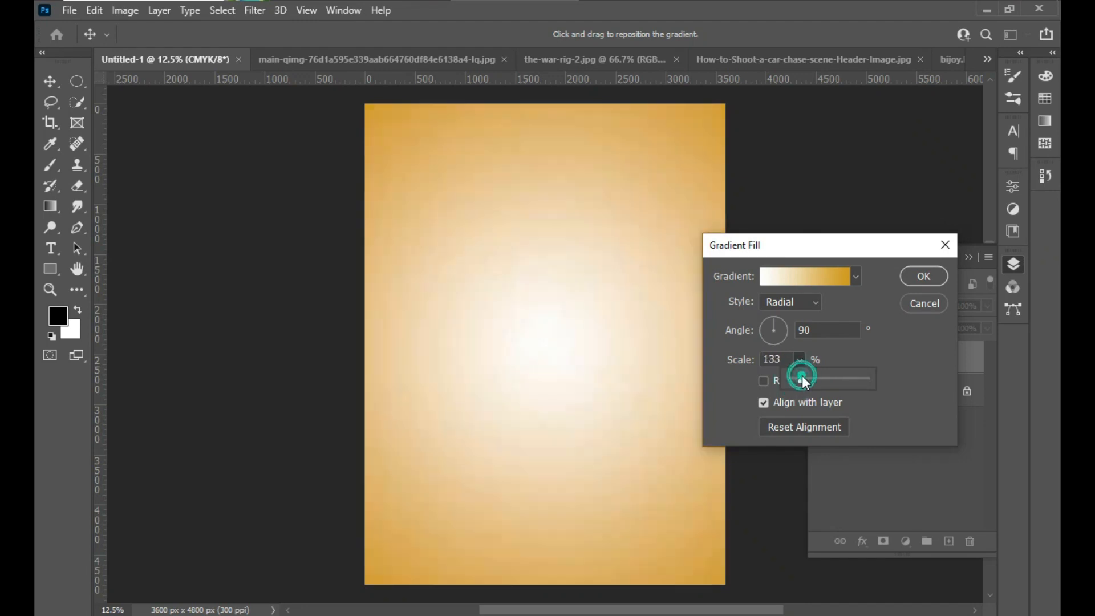
click(800, 377)
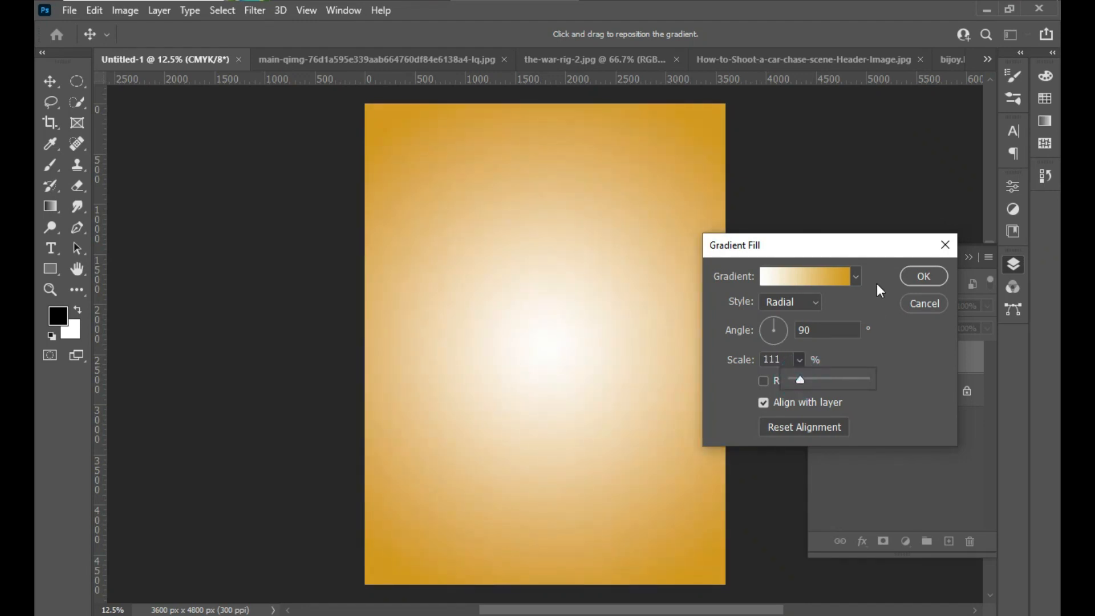
click(920, 277)
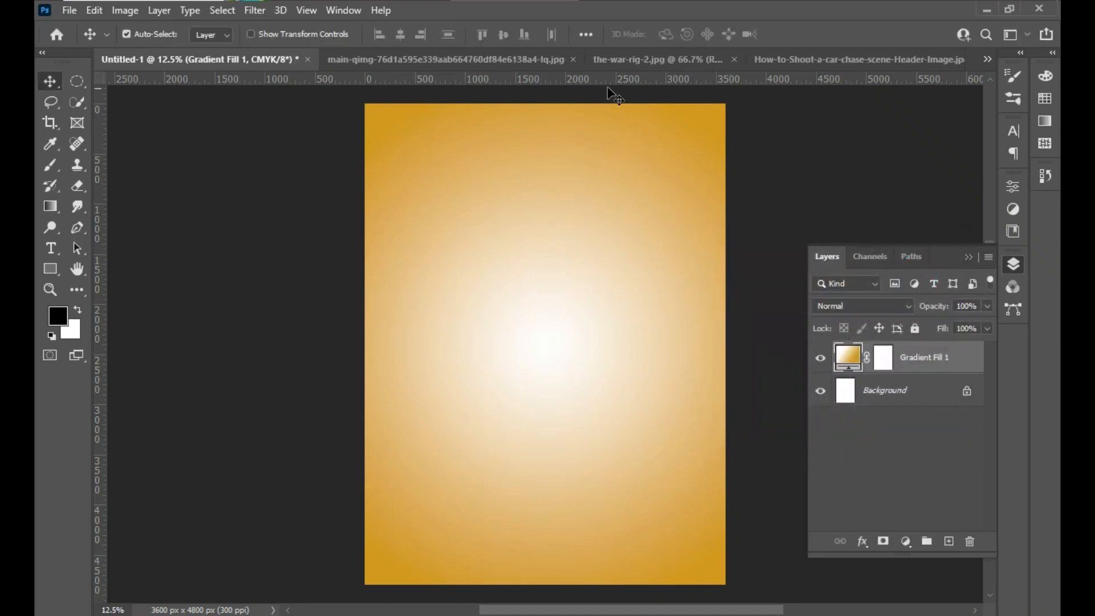
- Unlock the background layer of the main-qimg photo and select the man with the Object Selection tool
click(660, 62)
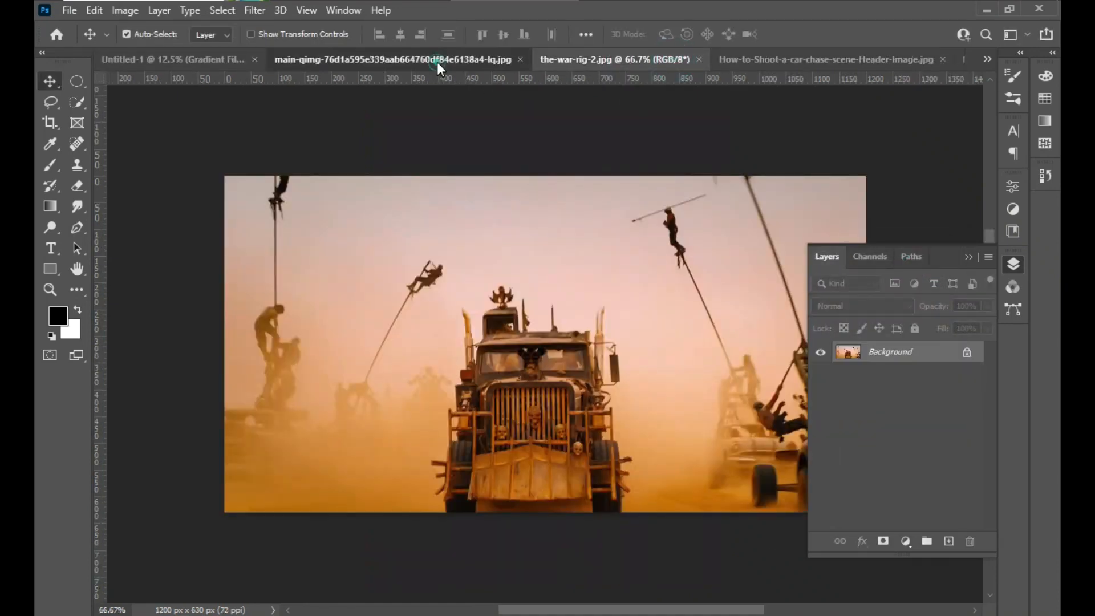
click(448, 65)
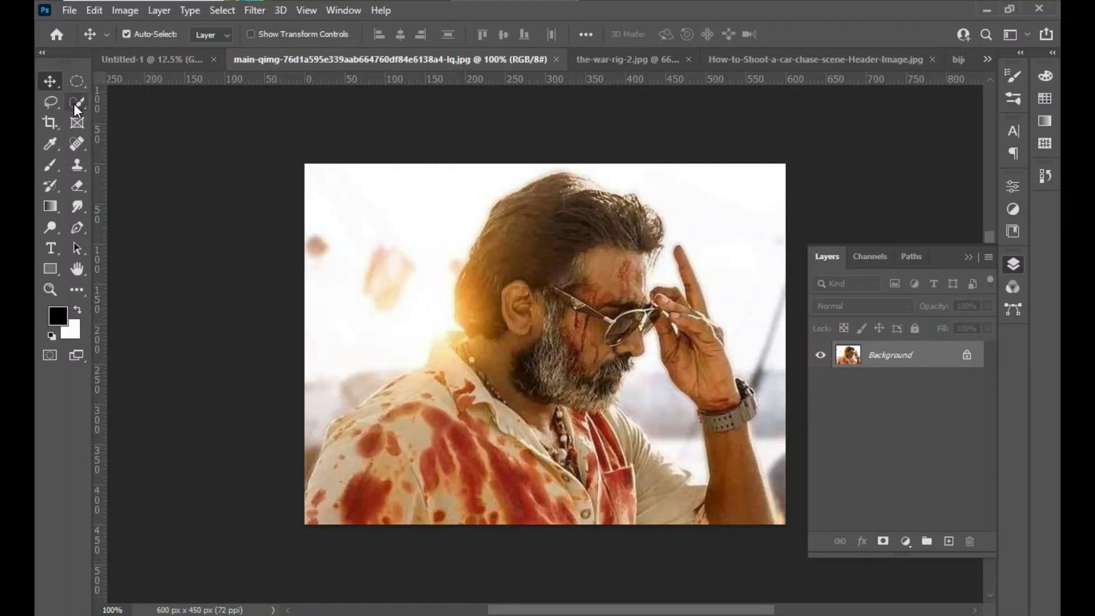
click(967, 356)
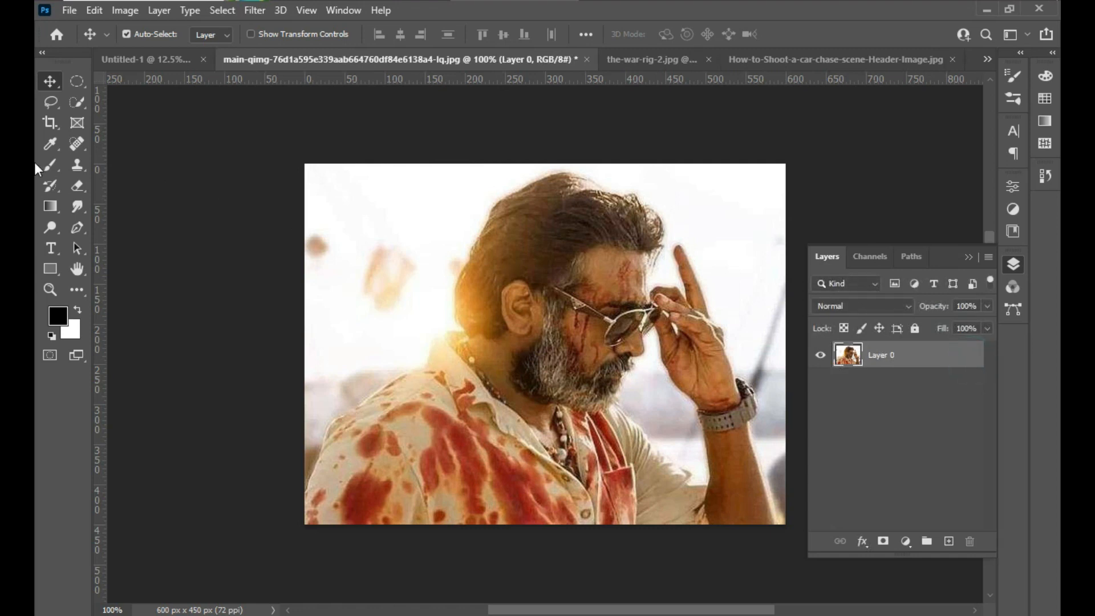
click(77, 103)
click(114, 102)
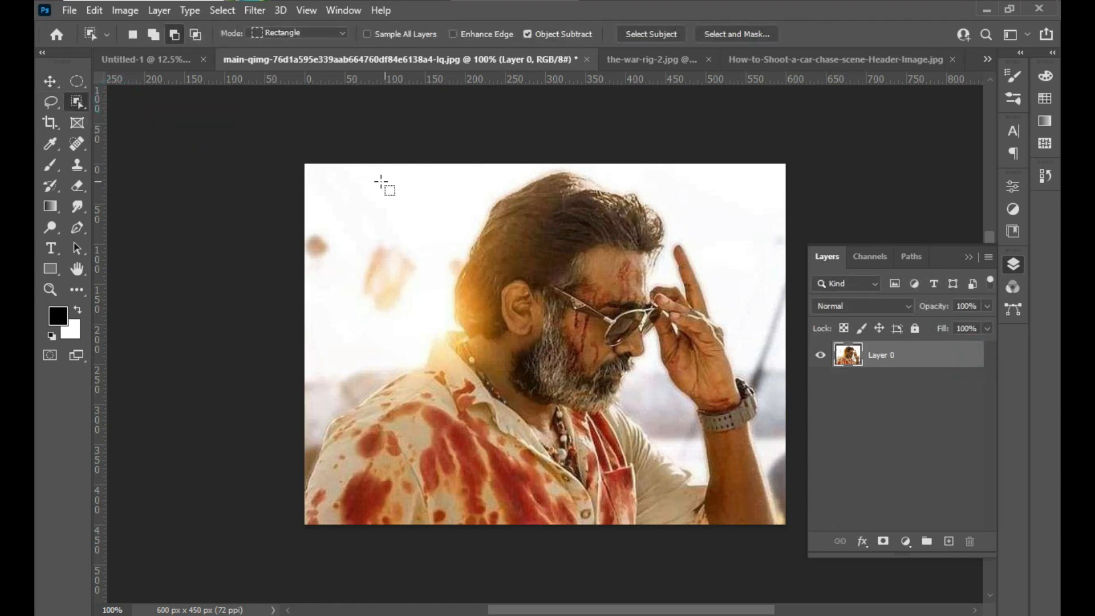
drag(317, 171, 754, 511)
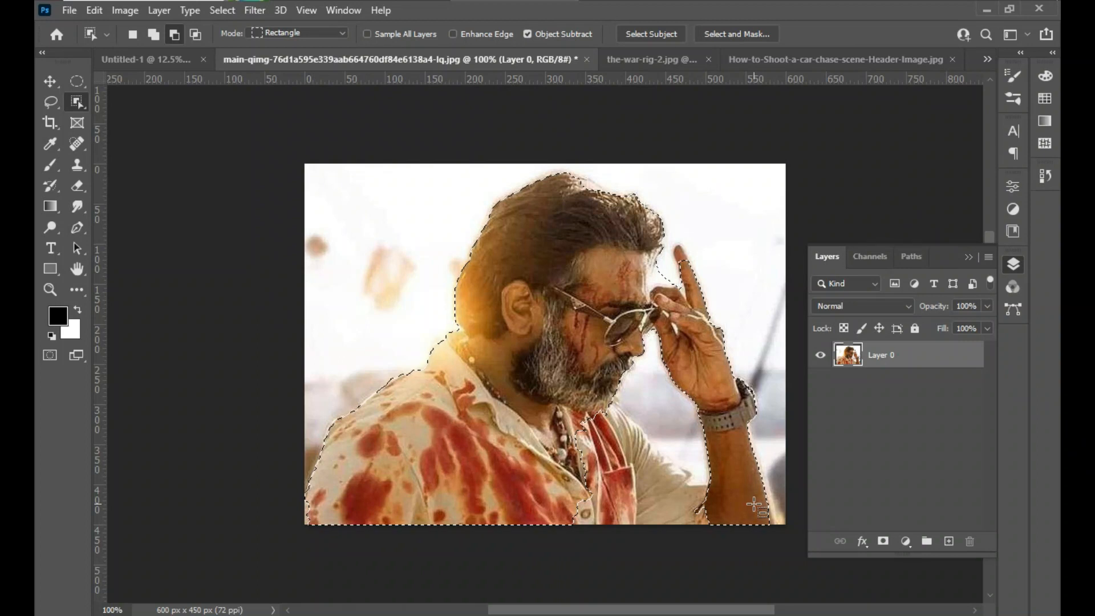
- Add the missing parts of the man's shirt and forearm to the selection with the Quick Selection tool
right_click(82, 106)
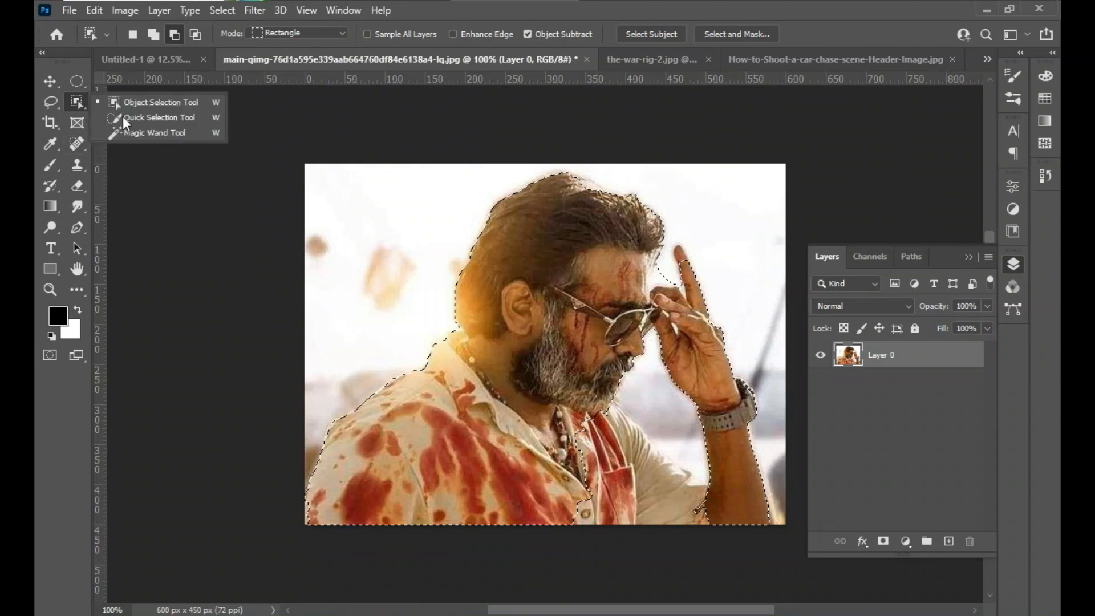
click(126, 118)
mouse_move(585, 413)
mouse_down()
mouse_move(613, 438)
mouse_move(598, 406)
mouse_move(648, 451)
mouse_up()
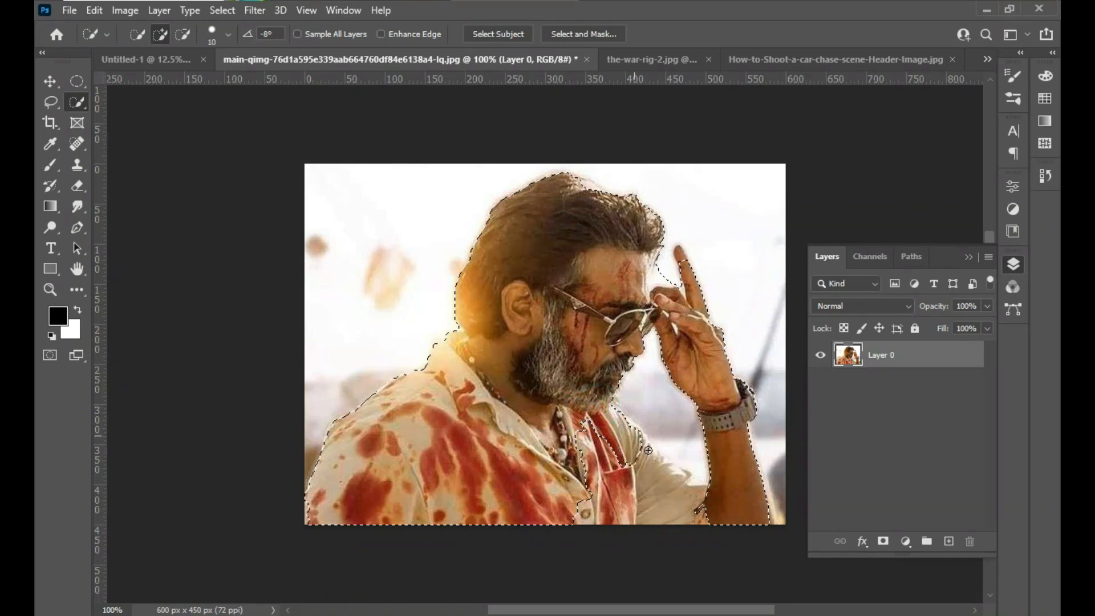
click(570, 433)
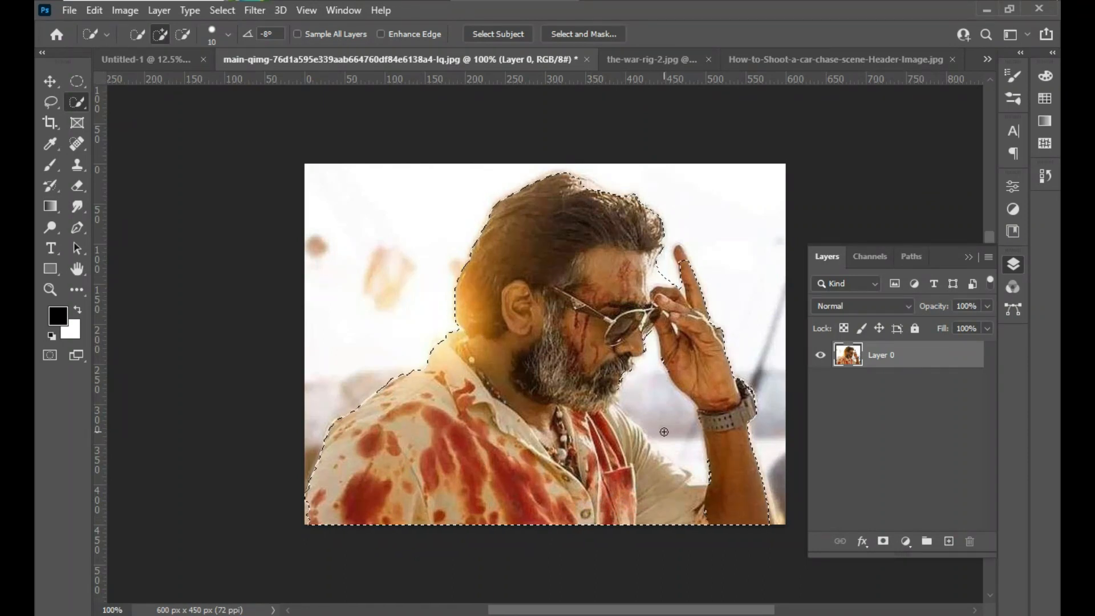
alt+click(712, 459)
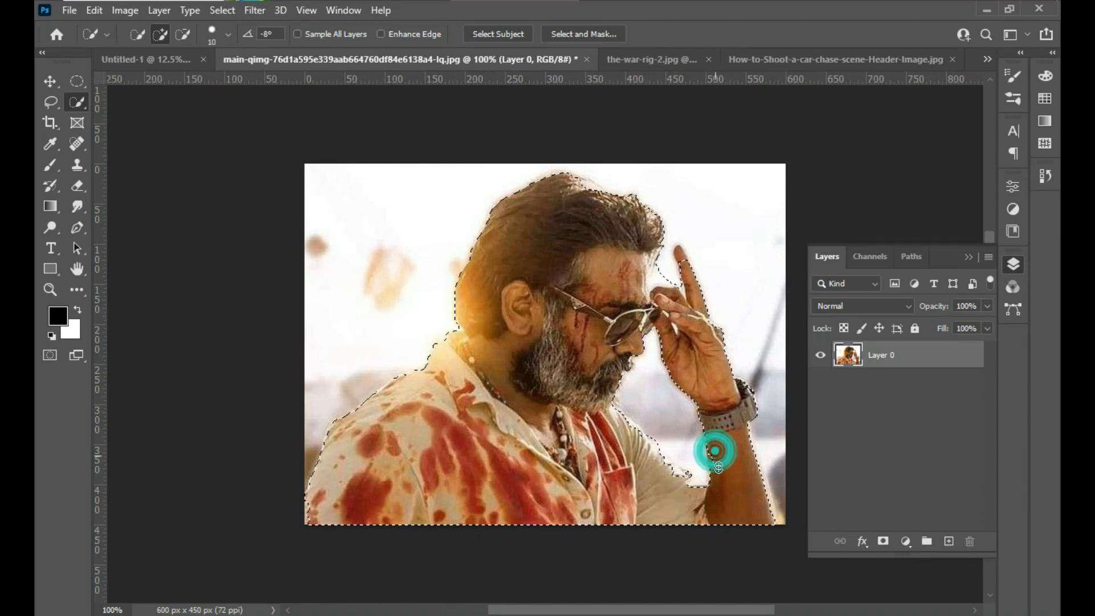
click(713, 465)
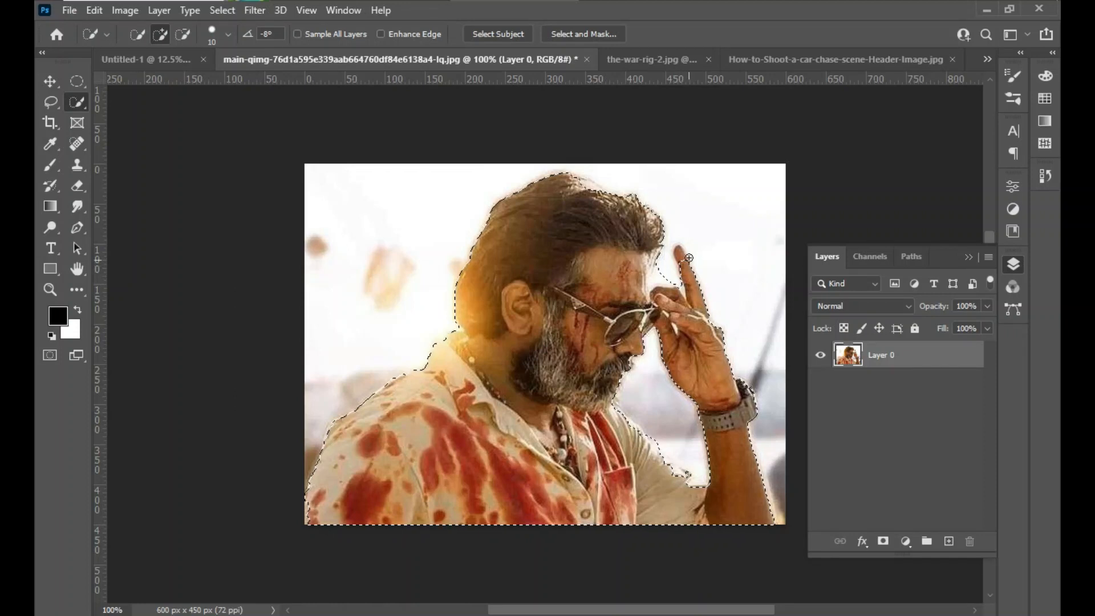
- Add the tip of the man's raised finger to the selection with a smaller Quick Selection brush
key(ctrl+plus)
key(ctrl+plus)
drag(645, 302, 165, 565)
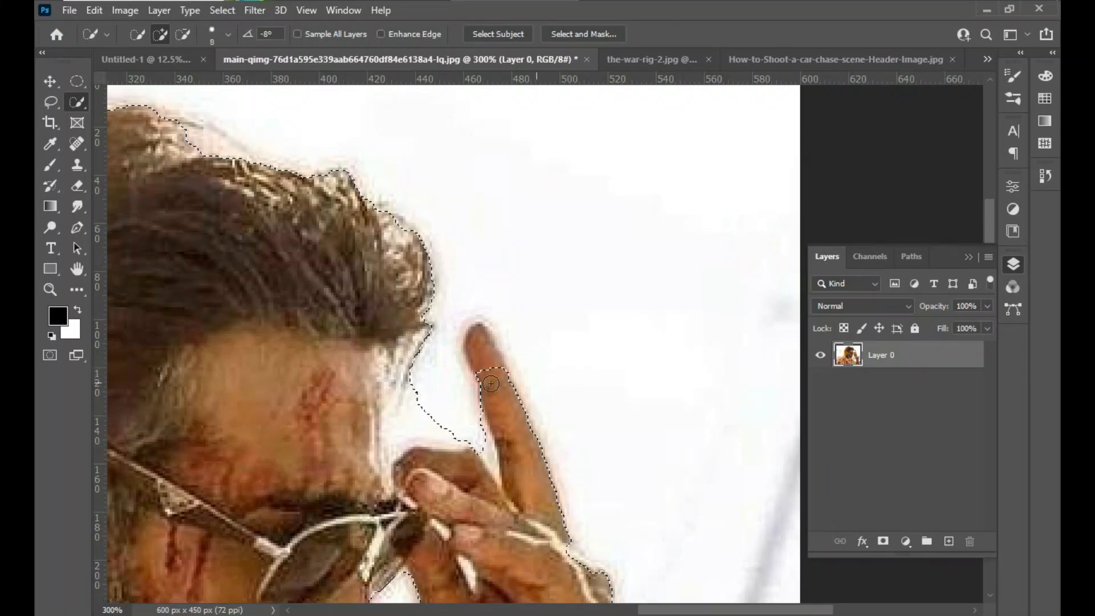
key(bracketleft)
key(bracketleft)
key(bracketleft)
key(bracketleft)
drag(488, 377, 487, 366)
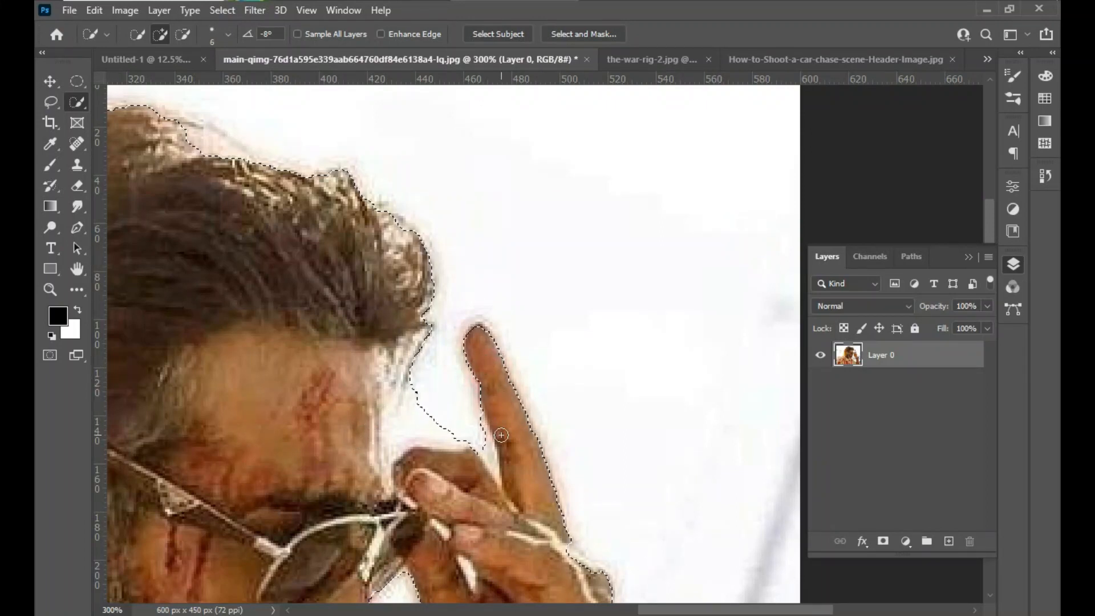
- Subtract the white gap between the man's forehead and raised finger from the selection
click(428, 379)
alt+click(426, 393)
alt+click(417, 405)
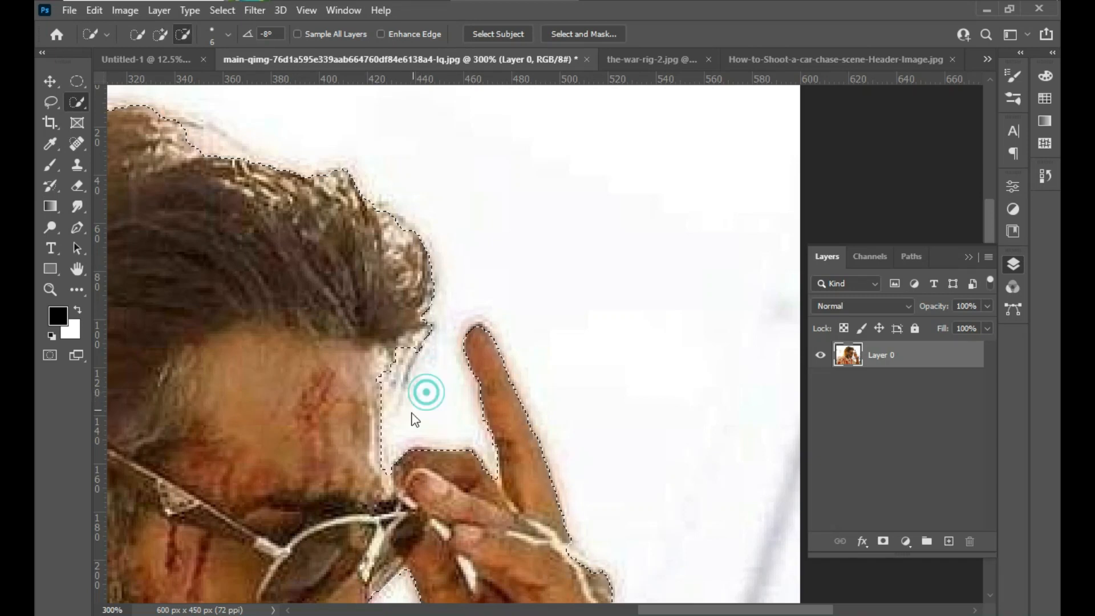
- Invert the selection, delete the background around the man with sunglasses, and deselect
key(ctrl+minus)
key(ctrl+minus)
key(ctrl+minus)
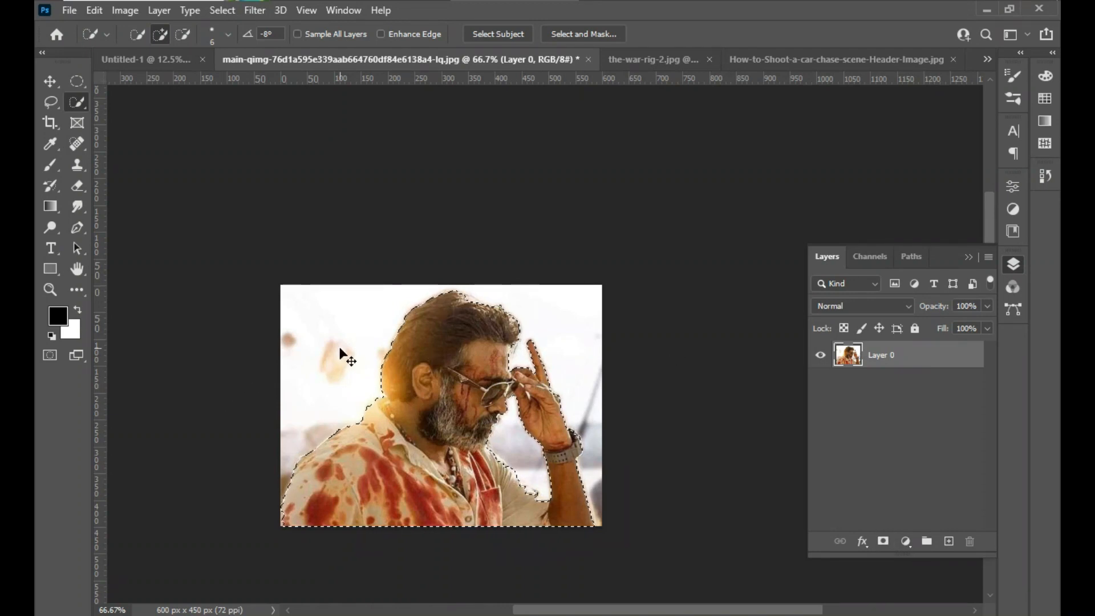
key(Delete)
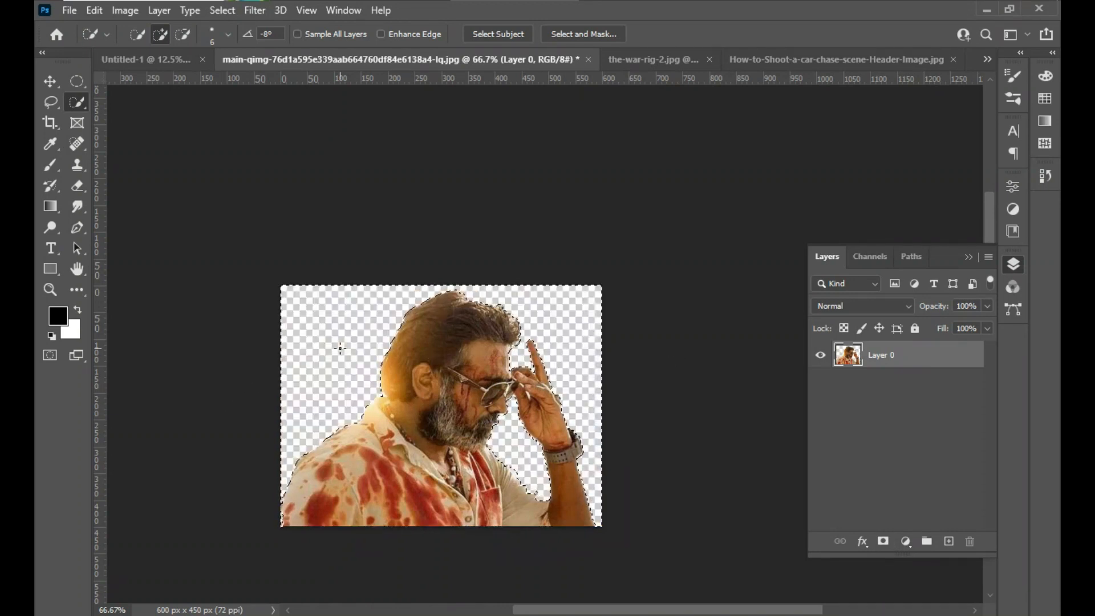
key(ctrl+d)
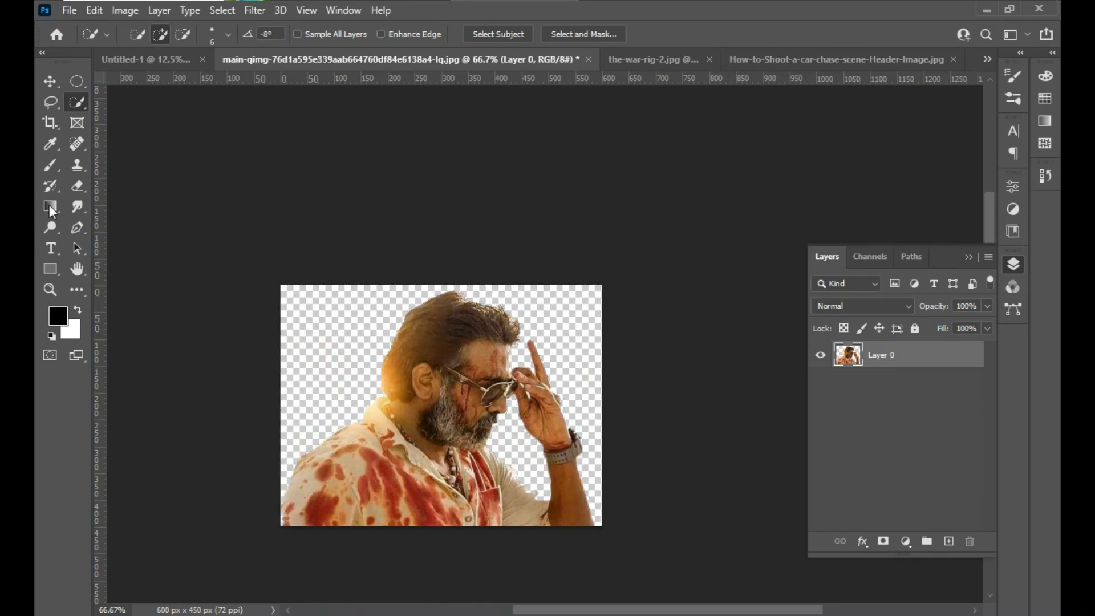
- Move the cut-out man with sunglasses into the Untitled-1 poster document with the Move tool
click(50, 82)
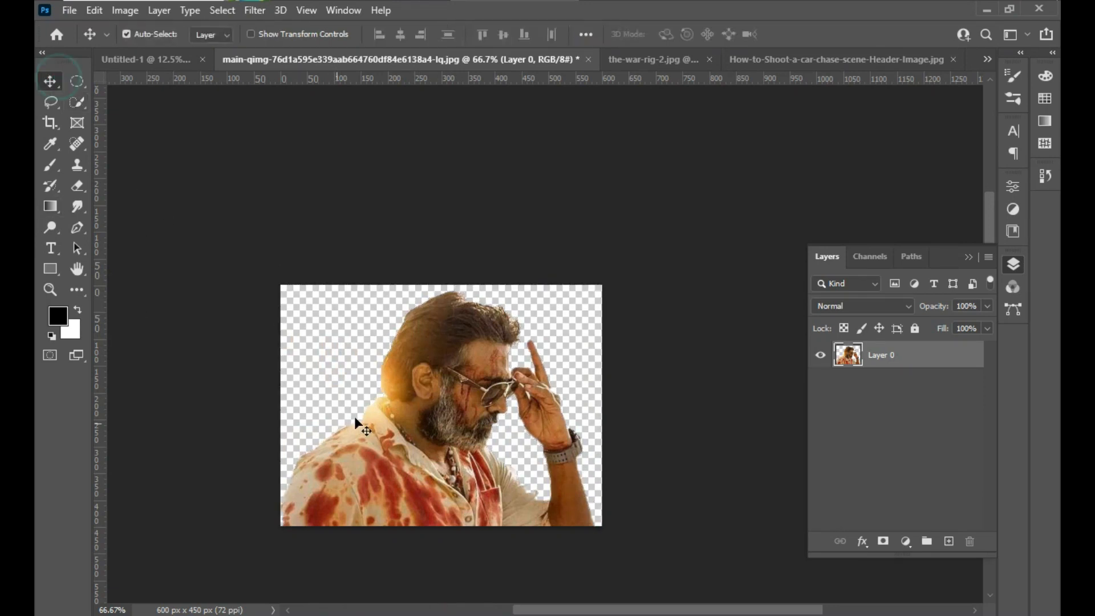
drag(337, 422, 156, 56)
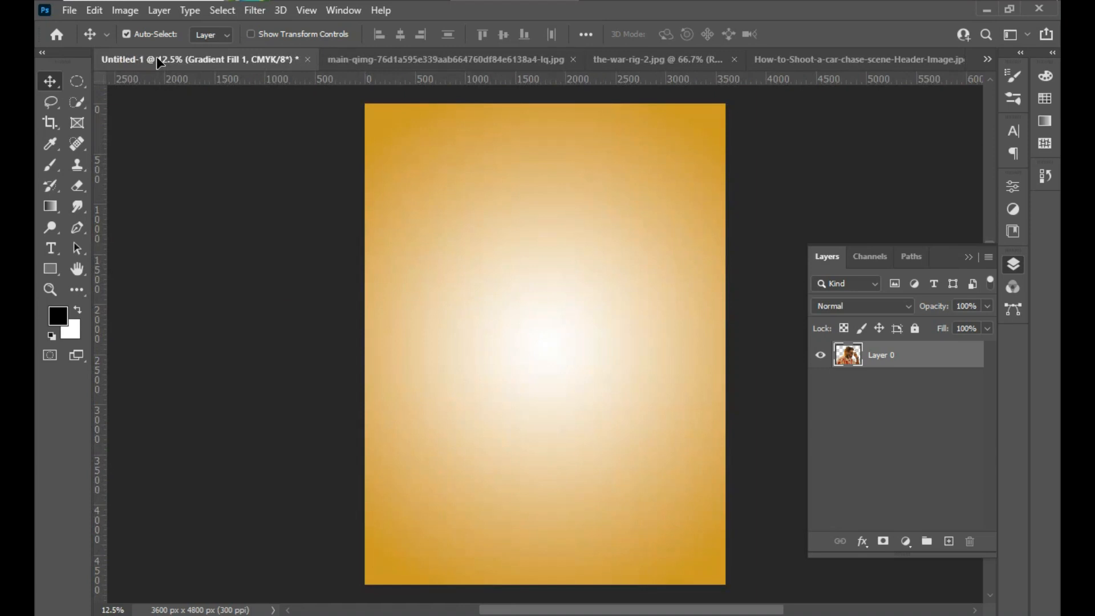
drag(442, 454, 452, 454)
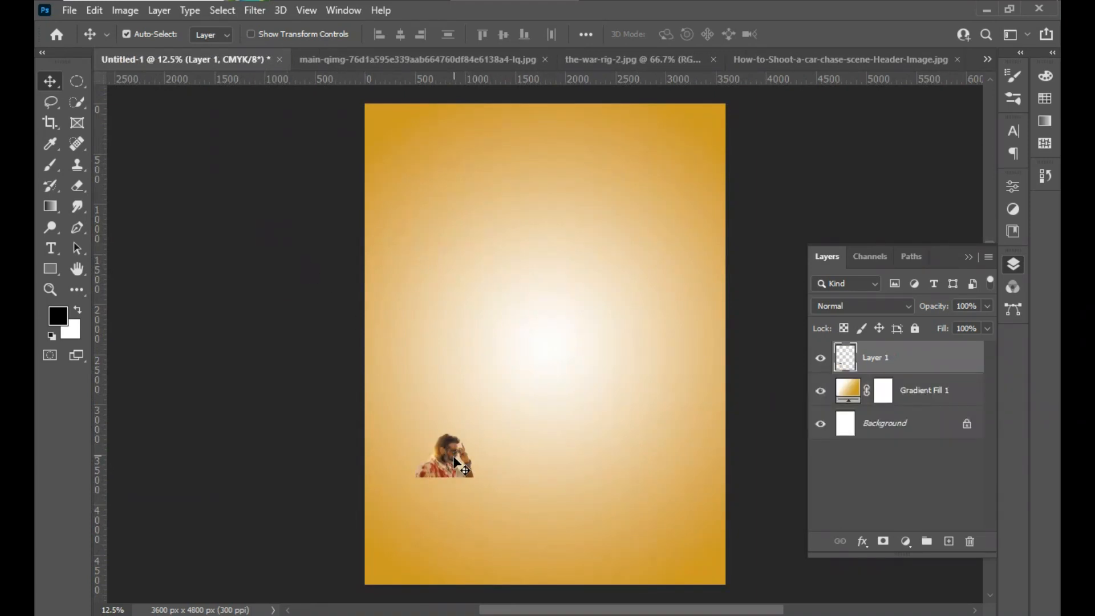
- Scale up the cut-out man with Free Transform, place him at the poster's lower left and apply the transform
key(ctrl+t)
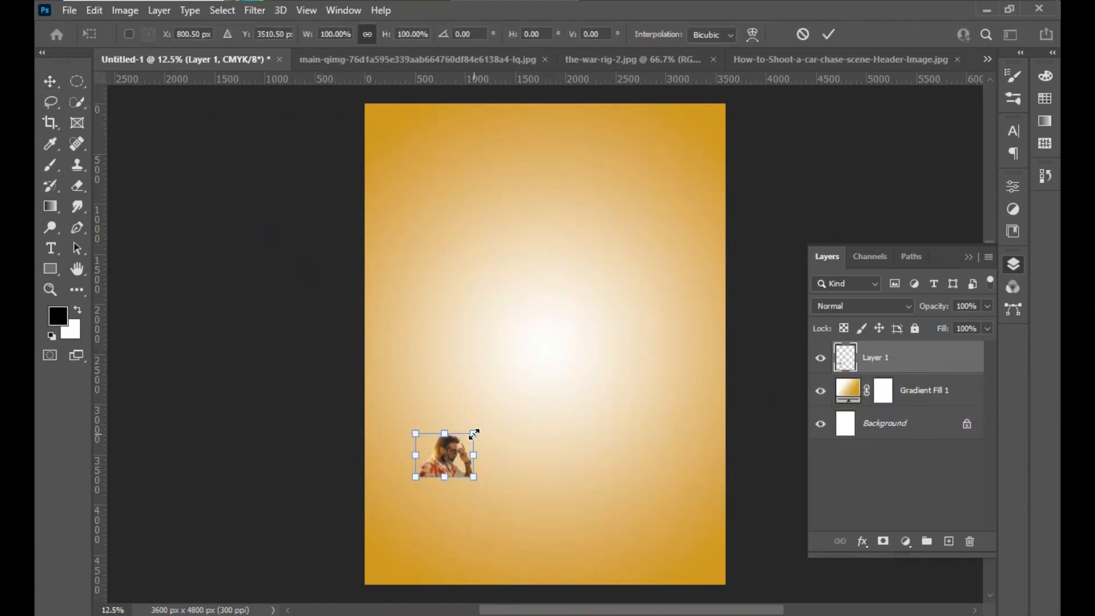
drag(473, 433, 572, 357)
drag(491, 467, 522, 479)
double_click(521, 480)
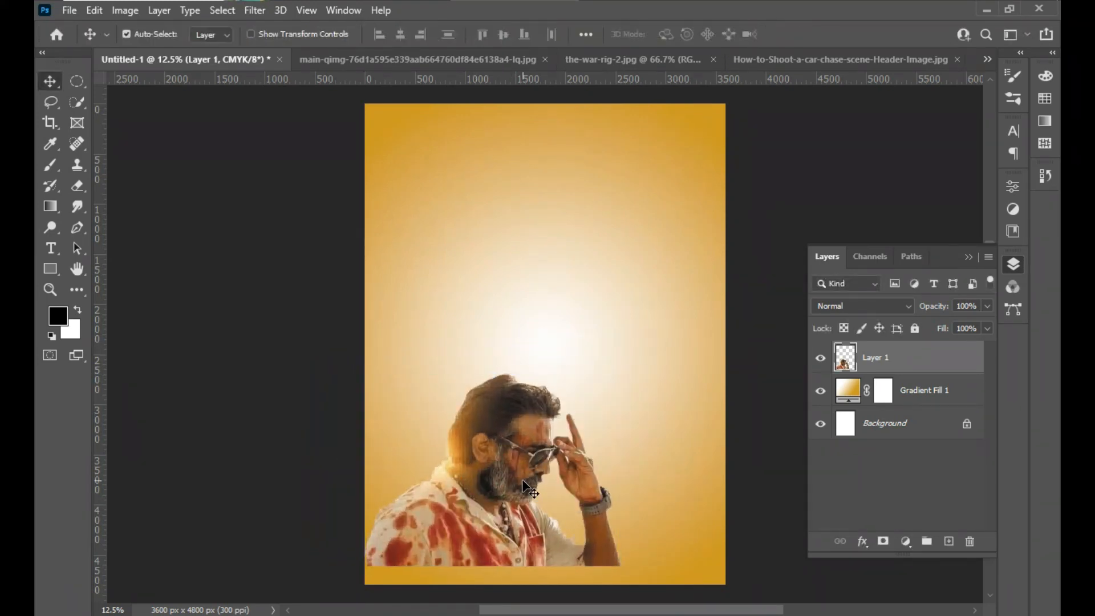
- Close the main-qimg photo without saving its changes
click(452, 60)
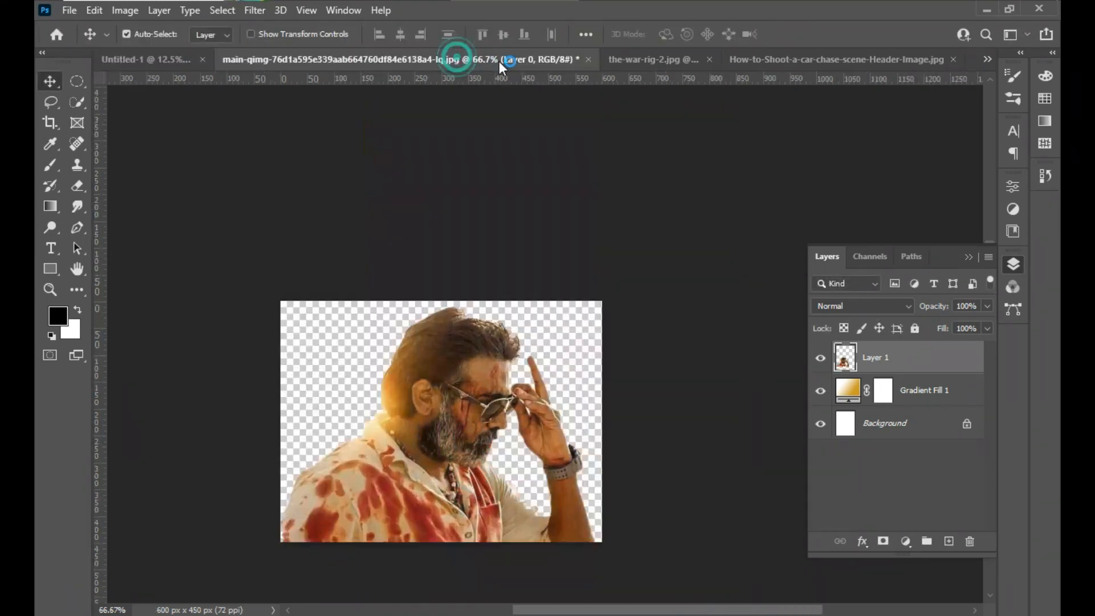
click(589, 58)
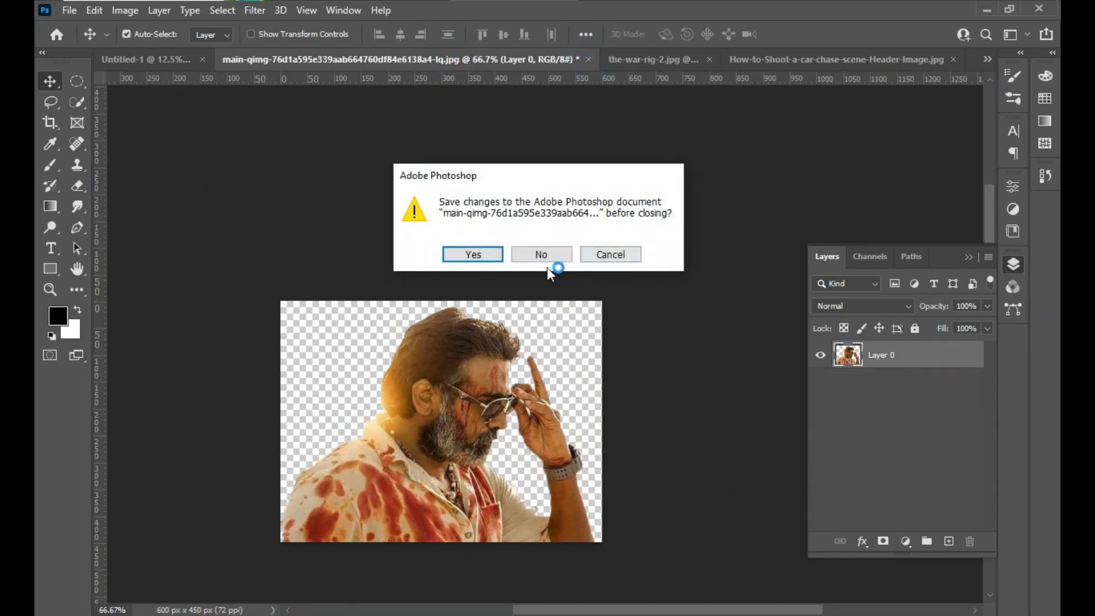
click(551, 254)
- Switch to the bijoy.PNG photo and select the walking man in black with the Object Selection tool
click(640, 61)
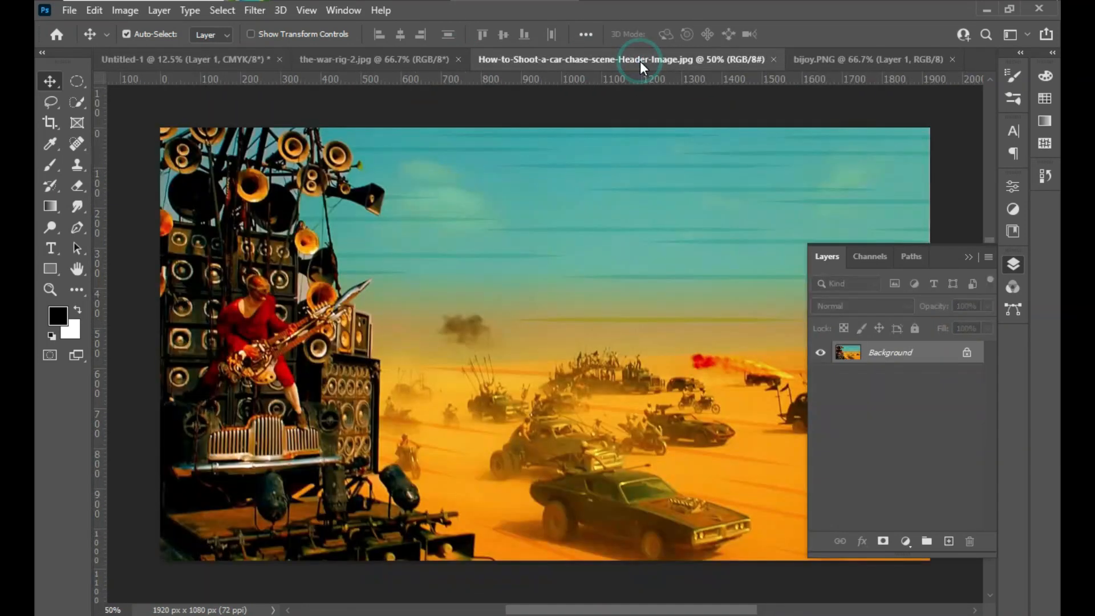
click(826, 58)
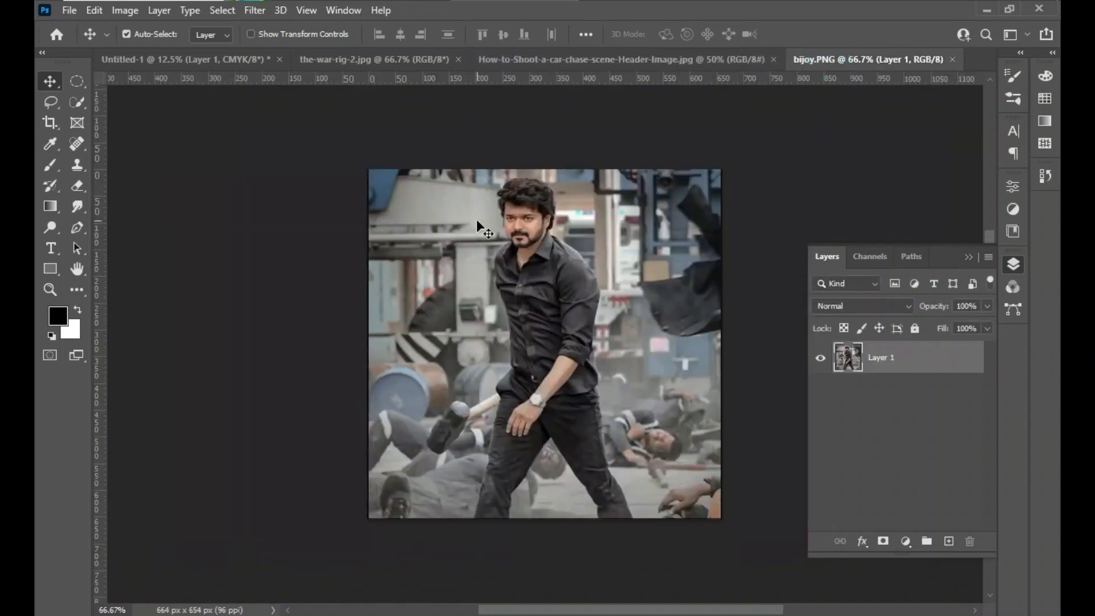
key(ctrl)
key(ctrl+0)
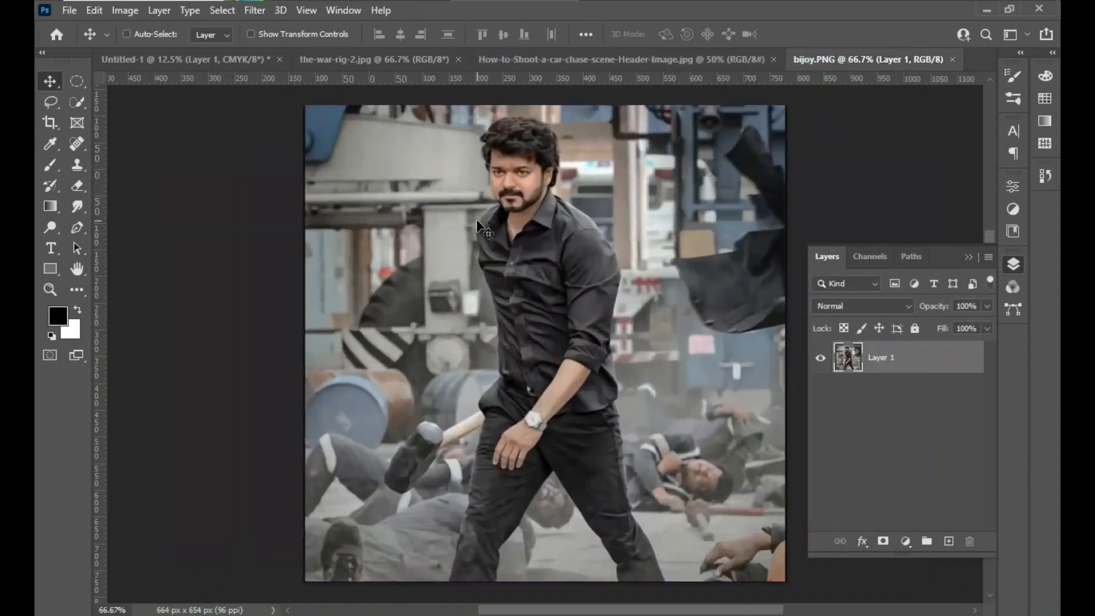
drag(77, 102, 110, 98)
mouse_move(403, 96)
mouse_down()
mouse_move(429, 165)
mouse_move(667, 491)
mouse_move(670, 600)
mouse_up()
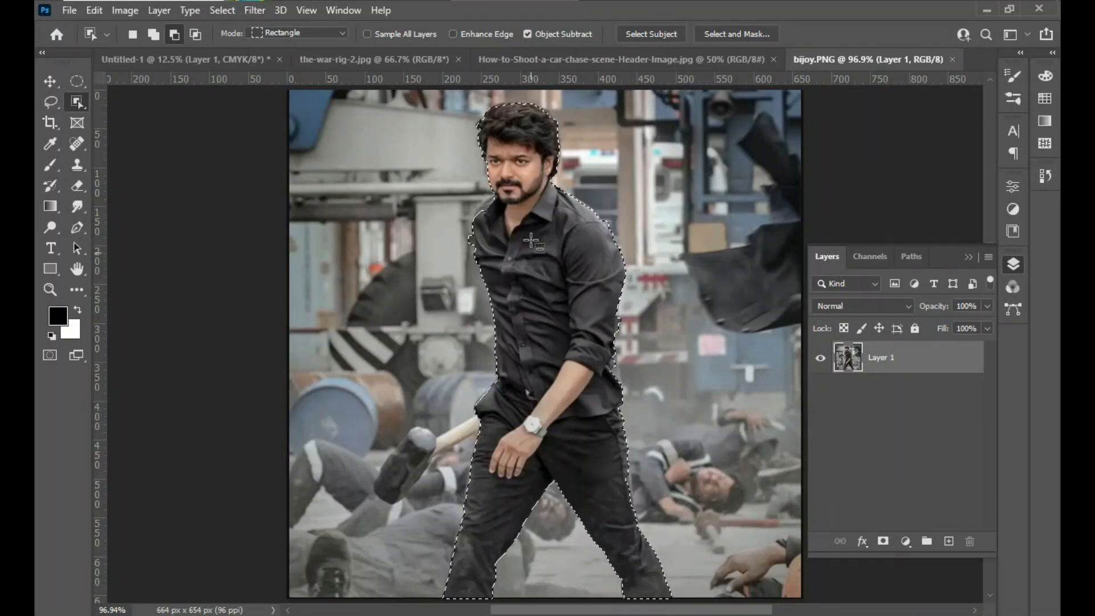
- Add the missing part of the man's shoulder beside the collar with the Quick Selection tool, undoing the stray stroke at his face
key(ctrl+plus)
key(ctrl+plus)
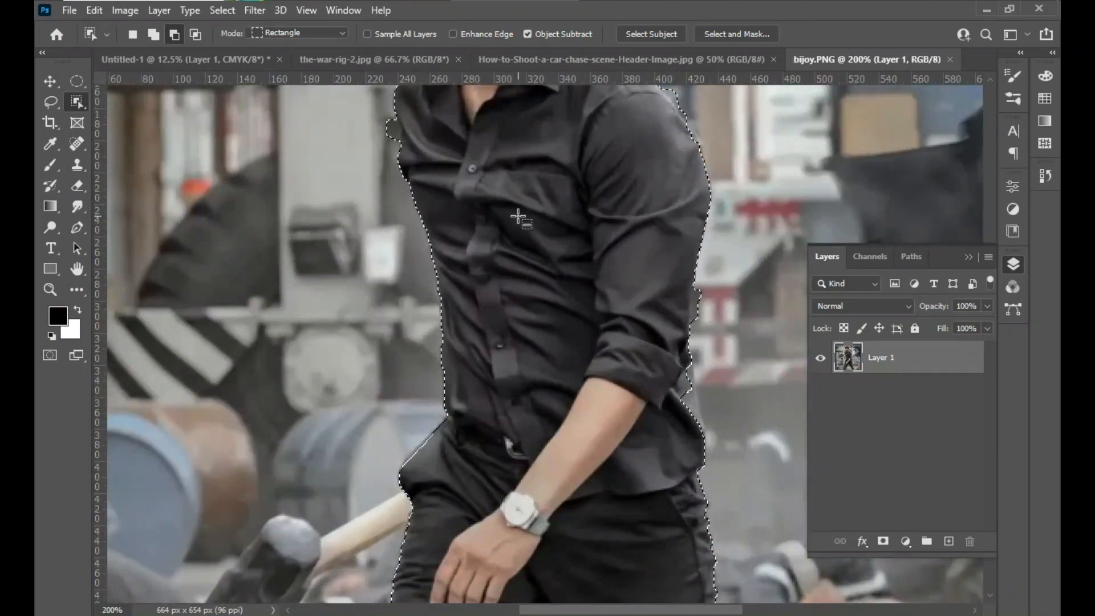
key(ctrl+plus)
key(ctrl+plus)
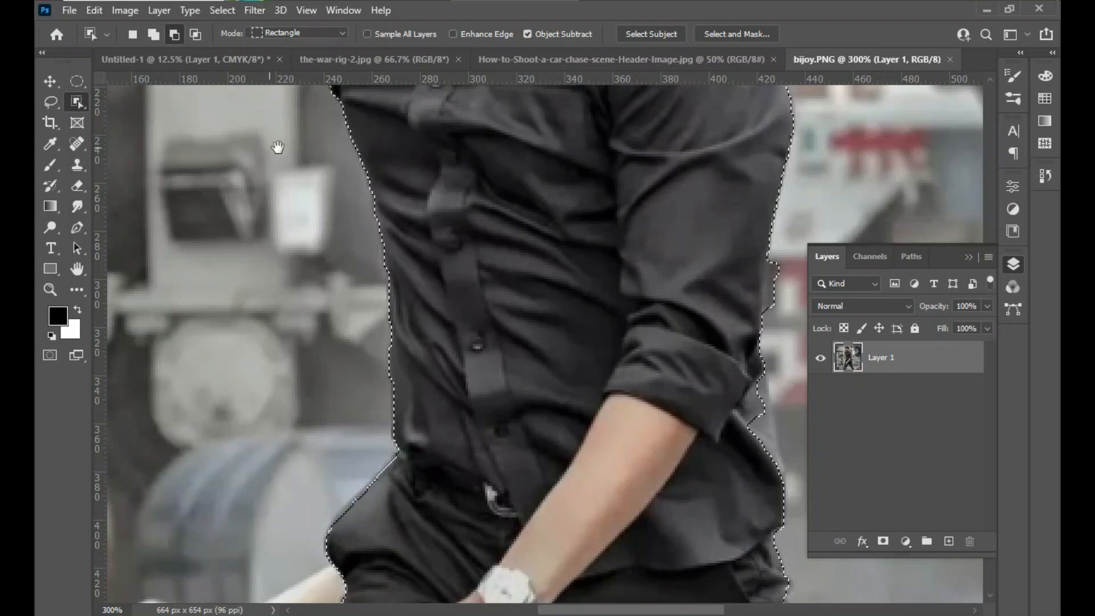
drag(460, 146, 415, 484)
drag(403, 334, 428, 506)
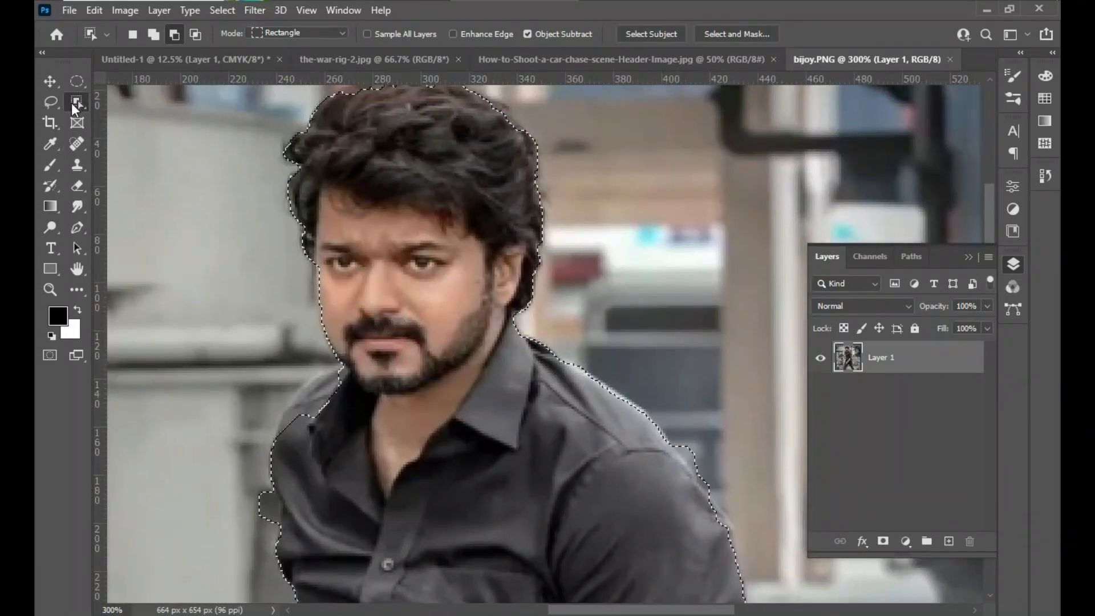
right_click(77, 102)
click(120, 117)
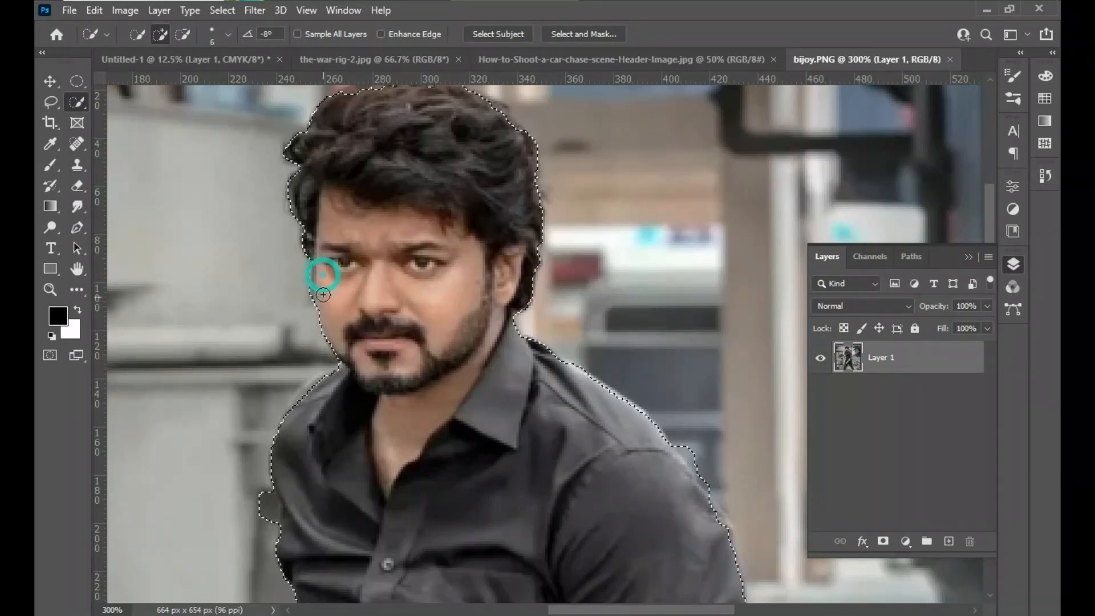
key(ctrl+z)
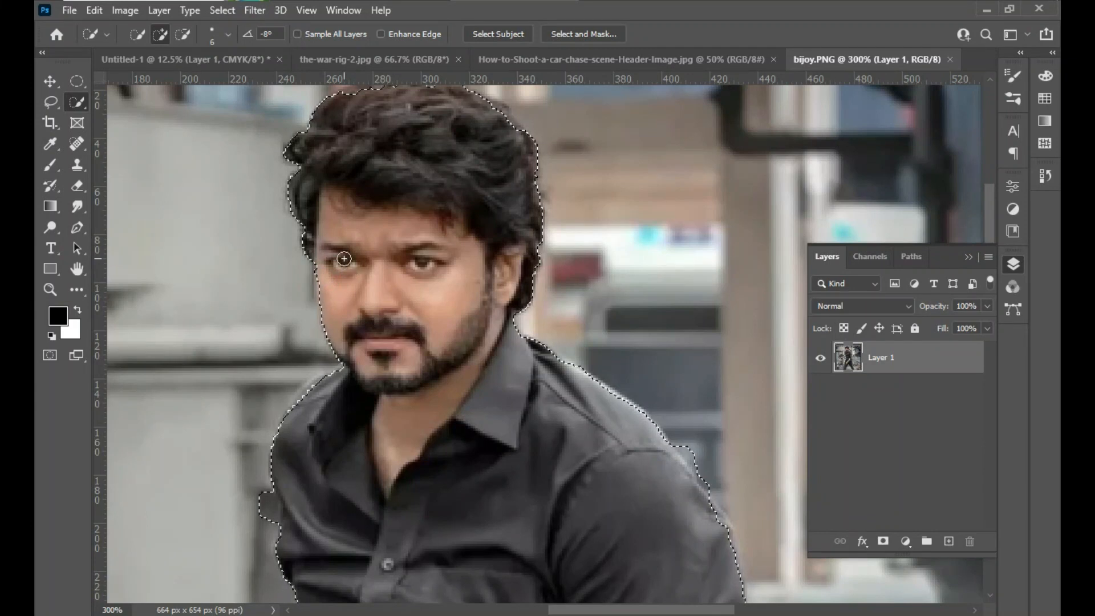
- Invert the selection to target the background around the walking man
key(ctrl+minus)
key(ctrl+minus)
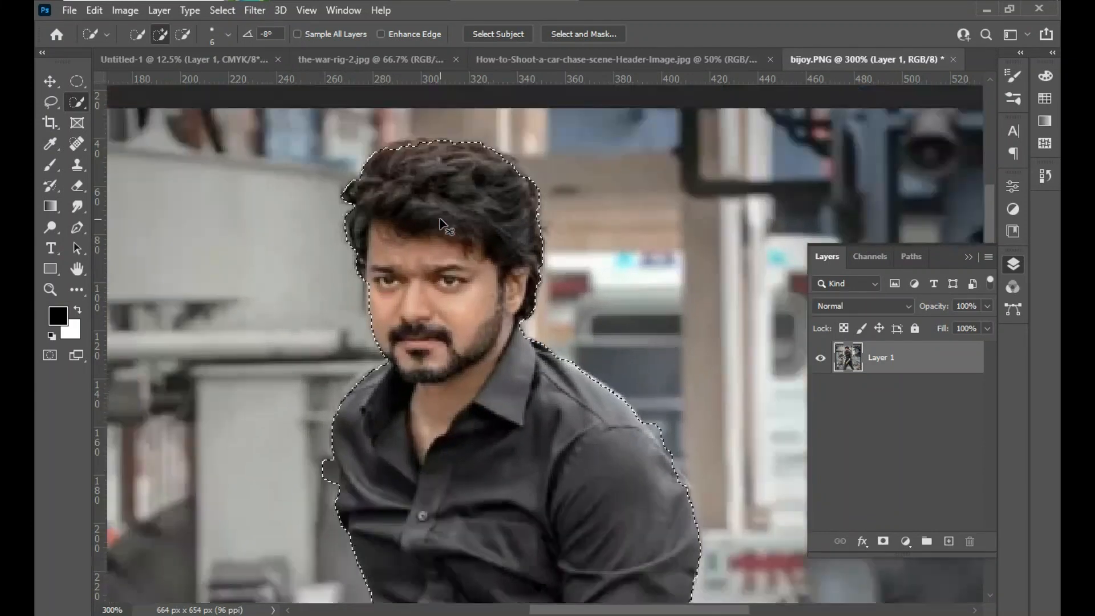
drag(595, 482, 557, 329)
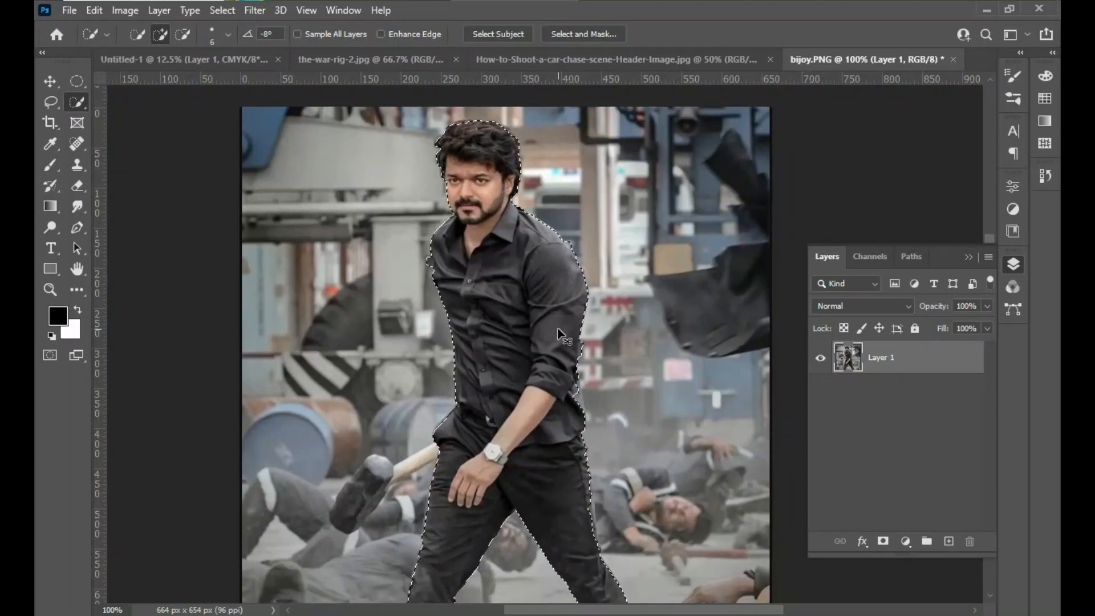
key(ctrl+minus)
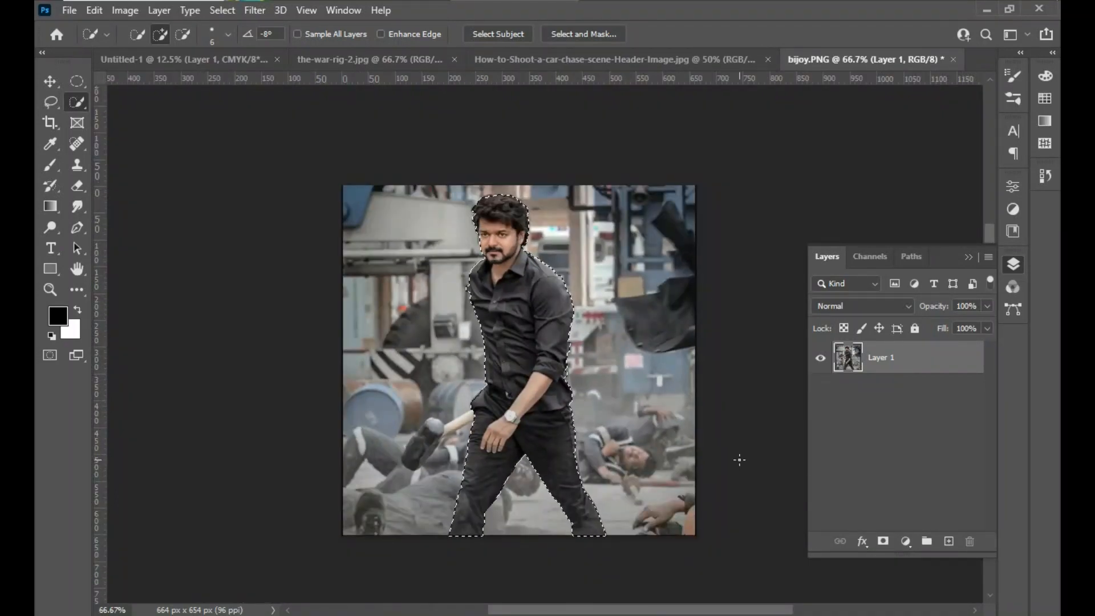
key(ctrl+shift+i)
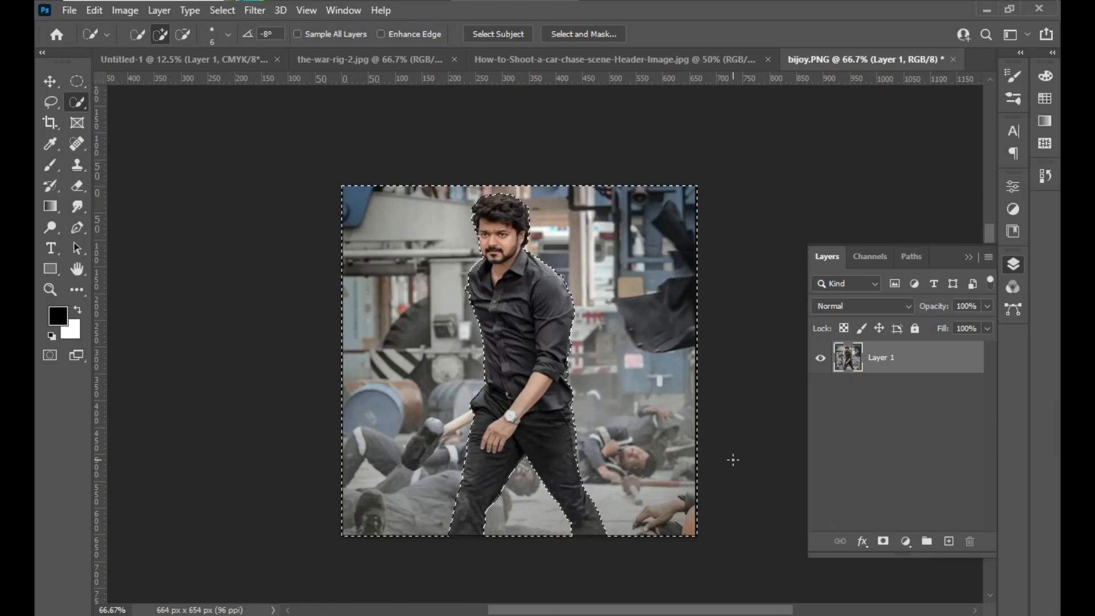
key(Return)
key(BackSpace)
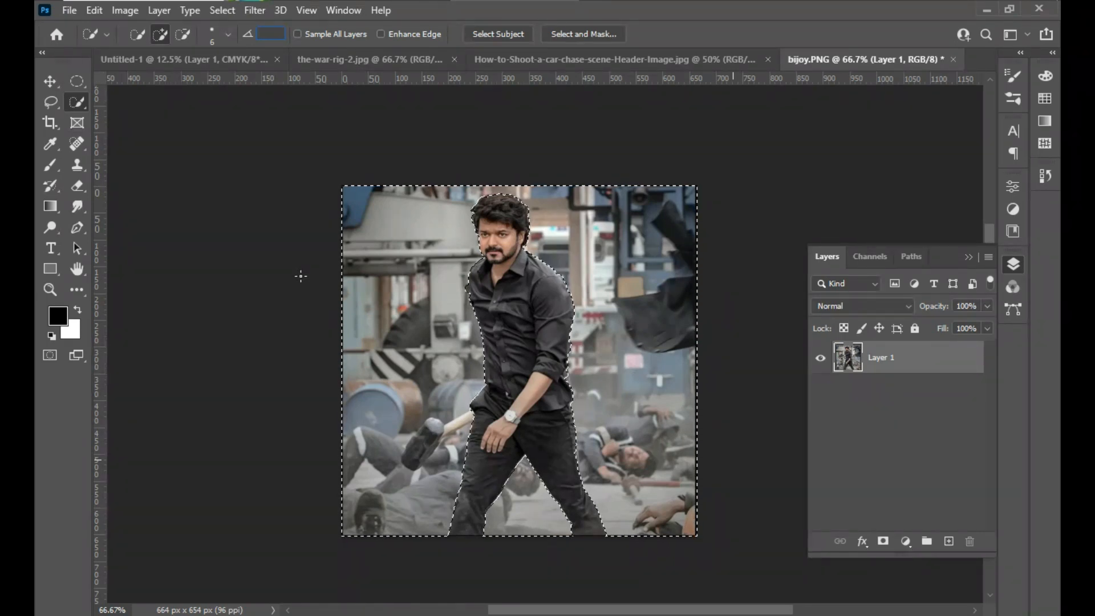
click(60, 83)
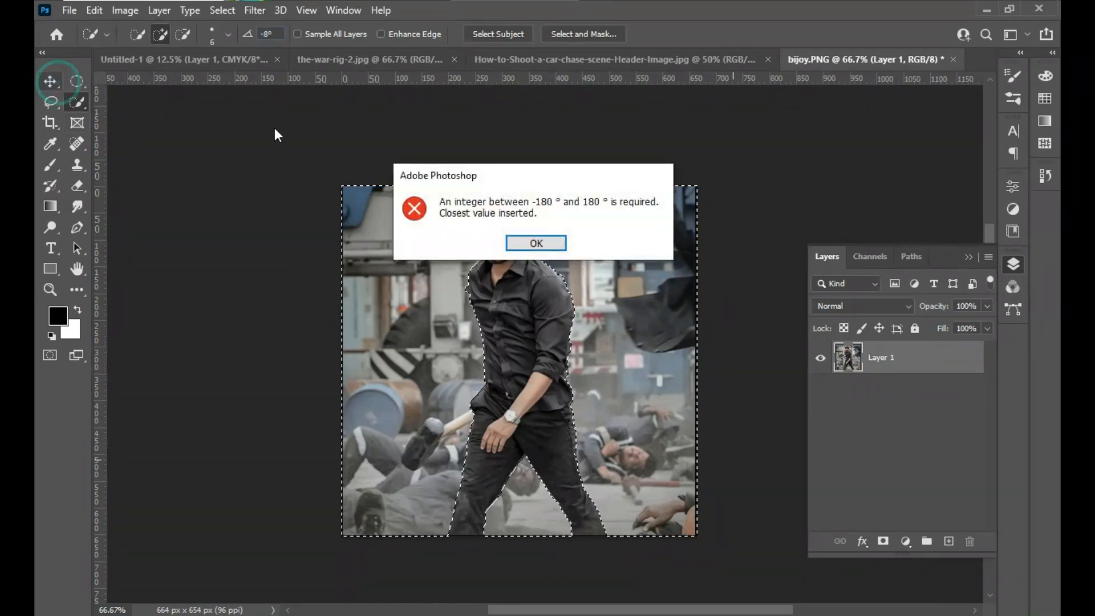
click(536, 243)
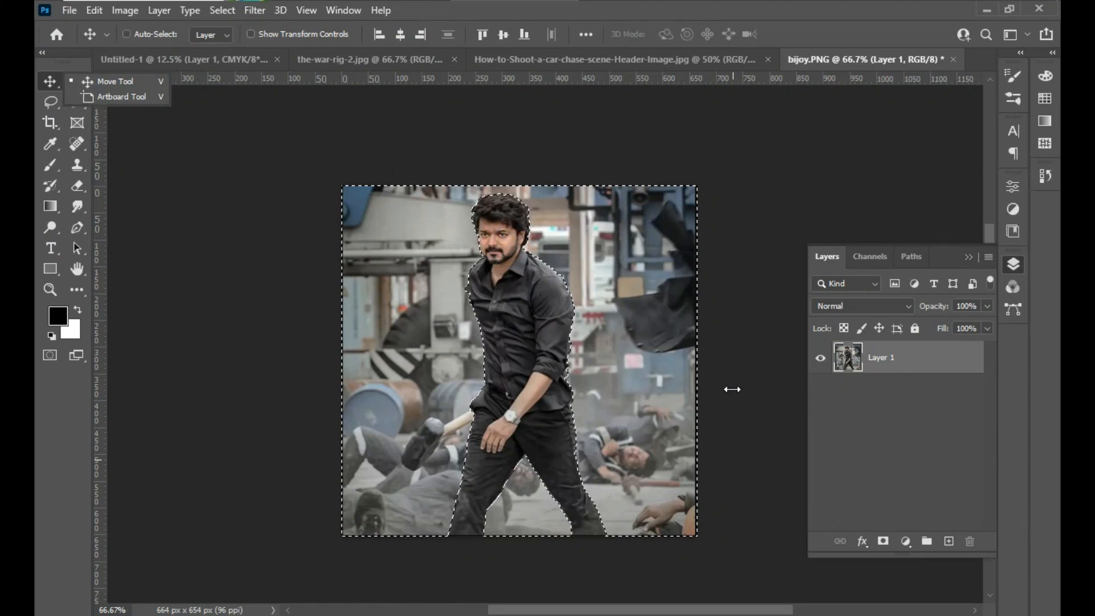
key(ctrl)
key(ctrl)
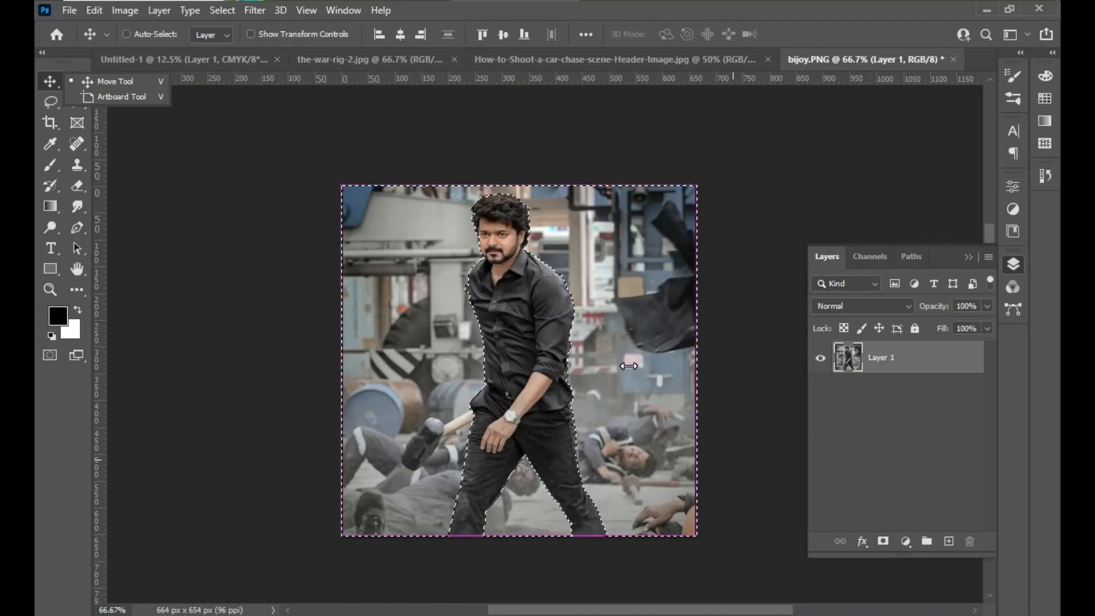
key(ctrl)
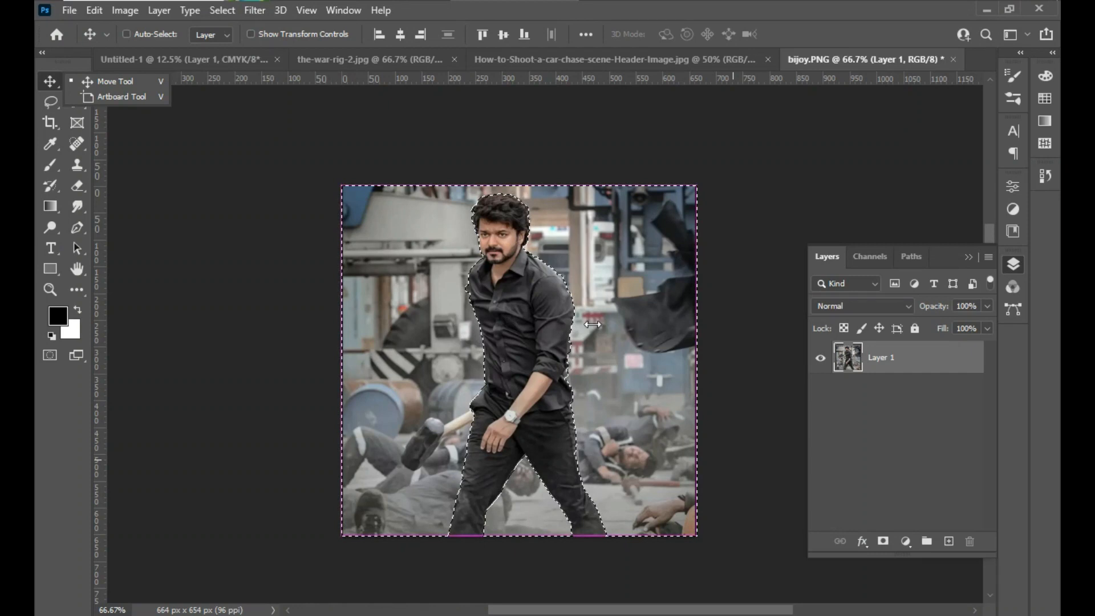
- Delete the selected background from the walking man's layer and deselect
click(883, 365)
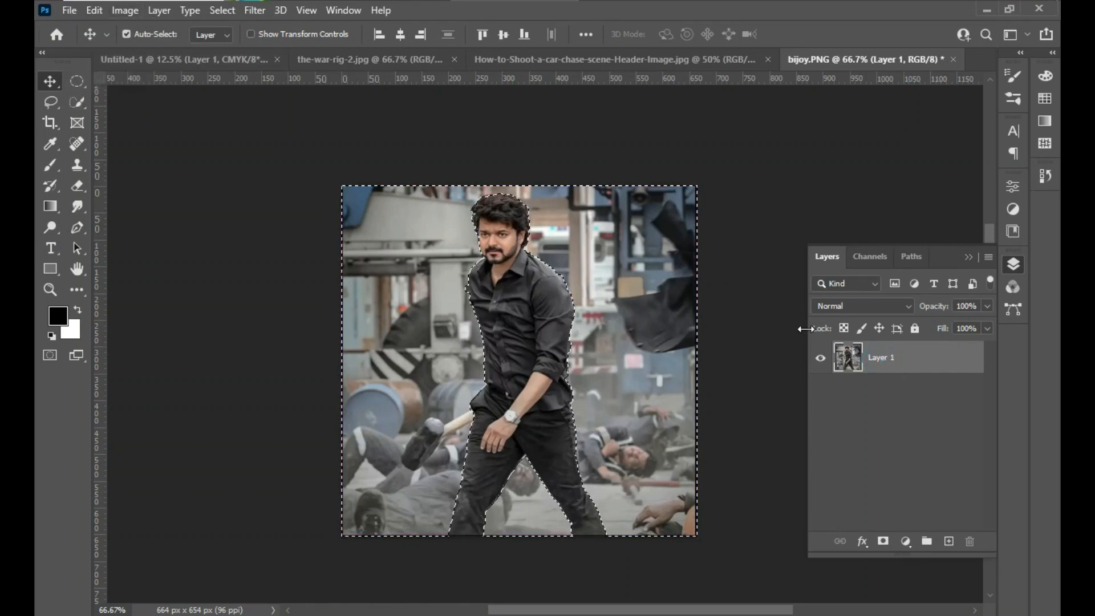
key(Delete)
key(ctrl+d)
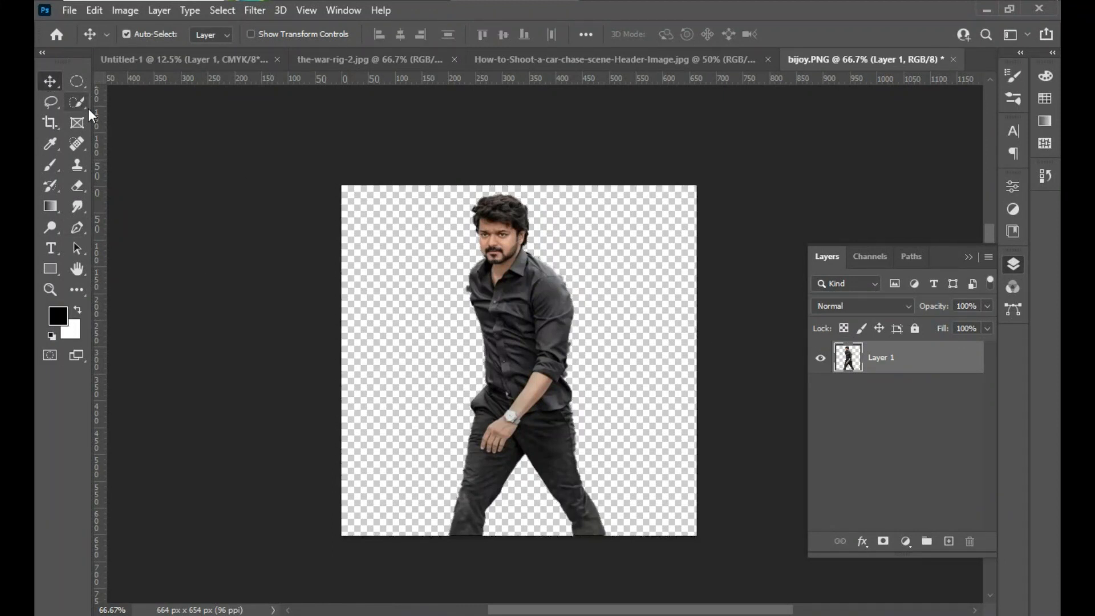
- Copy the cut-out walking man from bijoy.PNG into the Untitled-1 poster document with the Move tool
click(50, 81)
drag(539, 334, 238, 101)
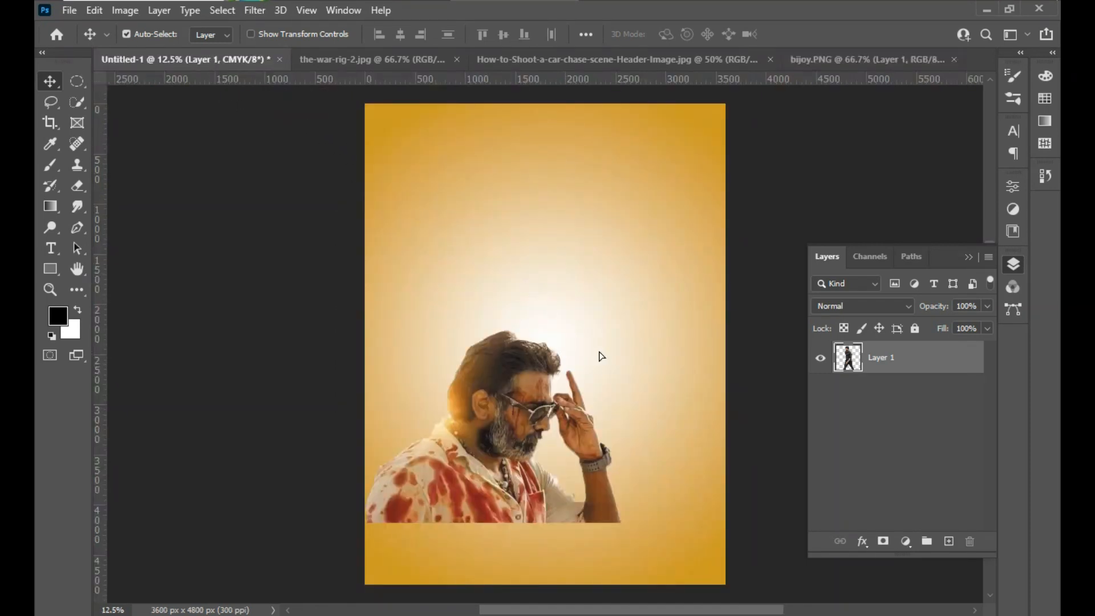
drag(601, 356, 603, 357)
- Enlarge the walking man with Free Transform and place him beside the man in sunglasses, feet level with that cutout's lower edge
key(ctrl+t)
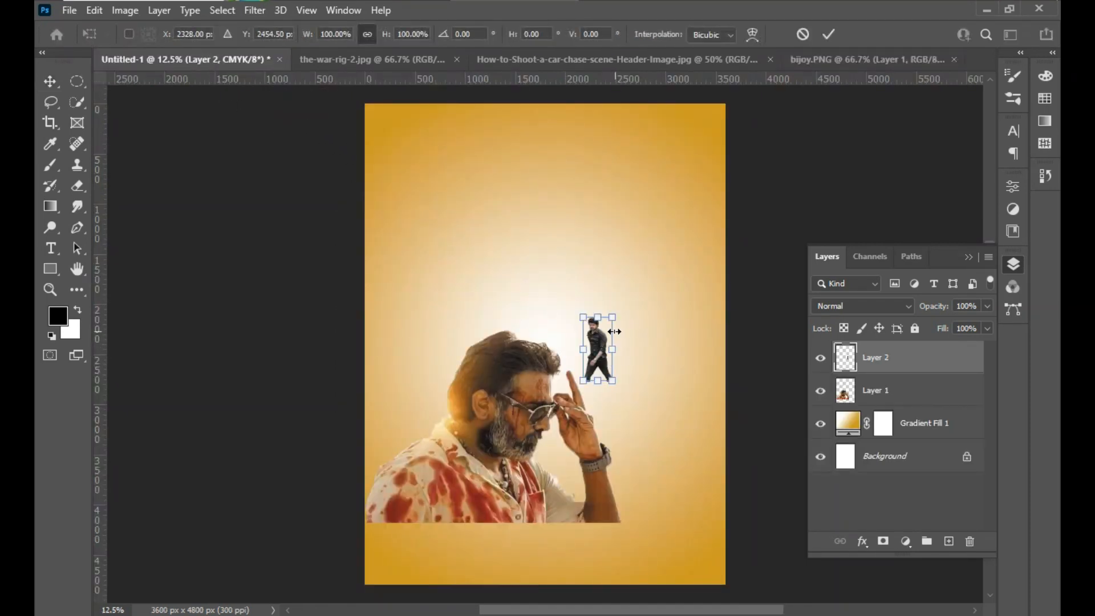
drag(636, 293, 773, 109)
drag(666, 222, 545, 486)
drag(631, 293, 651, 244)
drag(579, 342, 619, 273)
key(Return)
- Close the bijoy.PNG document without saving its changes
click(863, 57)
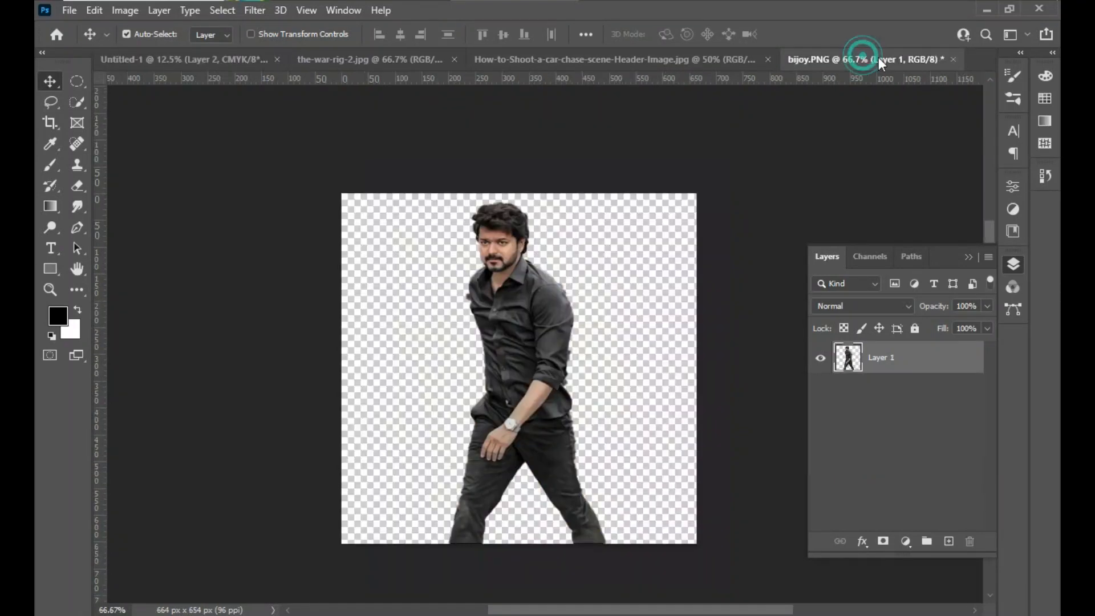
click(952, 59)
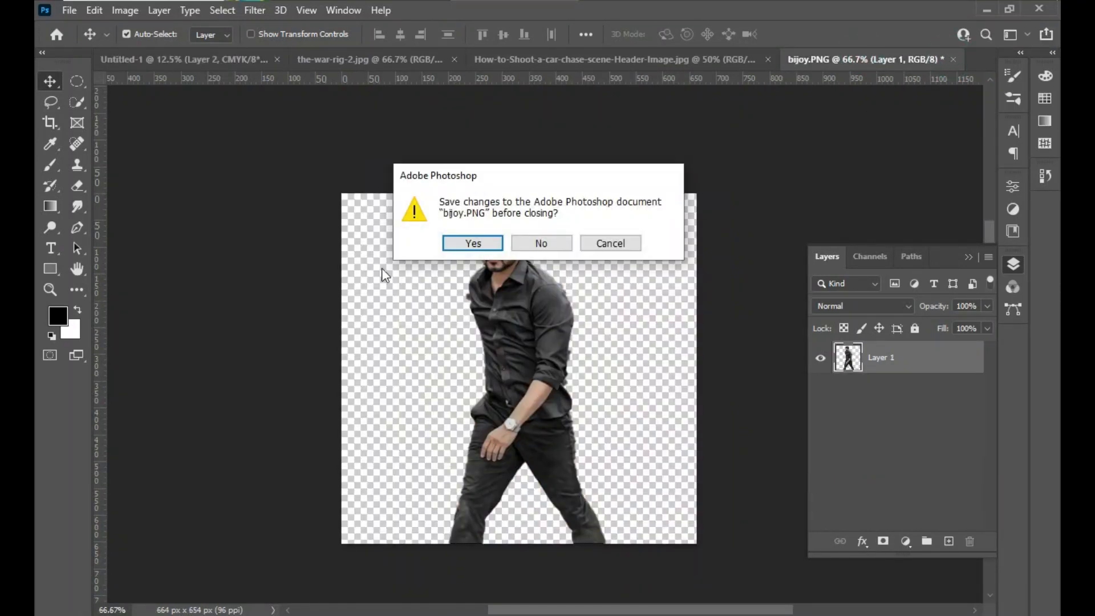
click(551, 244)
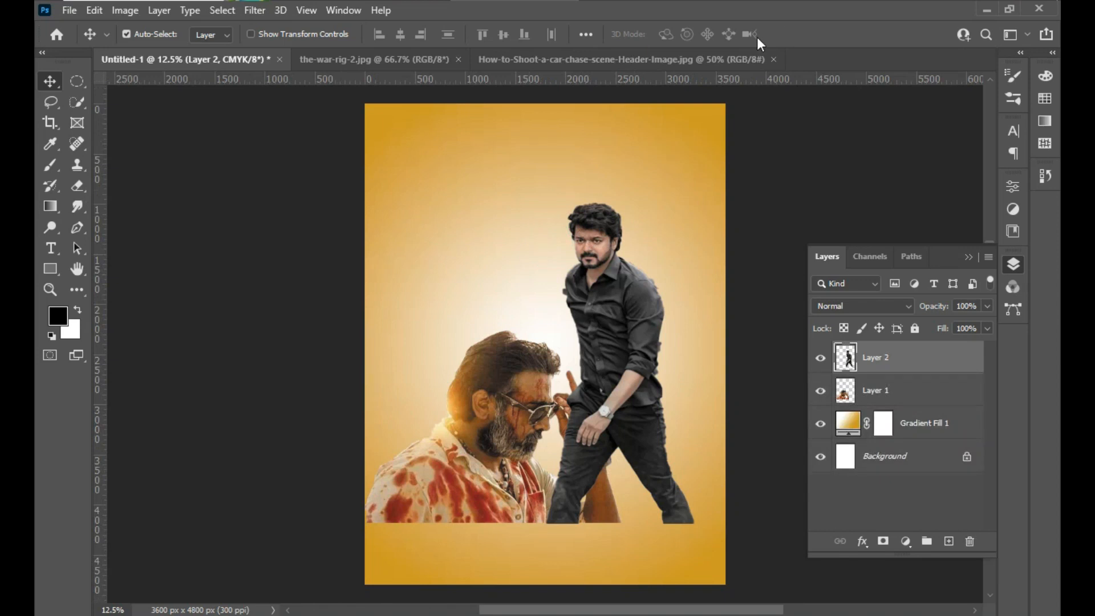
- Convert the car-chase photo's background to a normal layer and copy it into the Untitled-1 poster
click(572, 57)
click(365, 59)
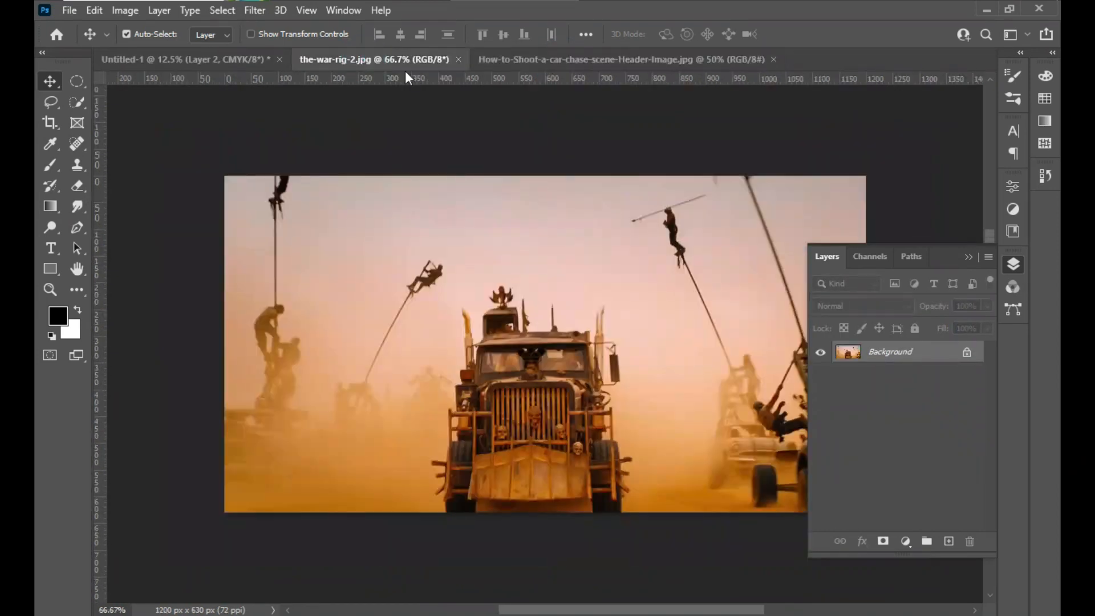
click(619, 60)
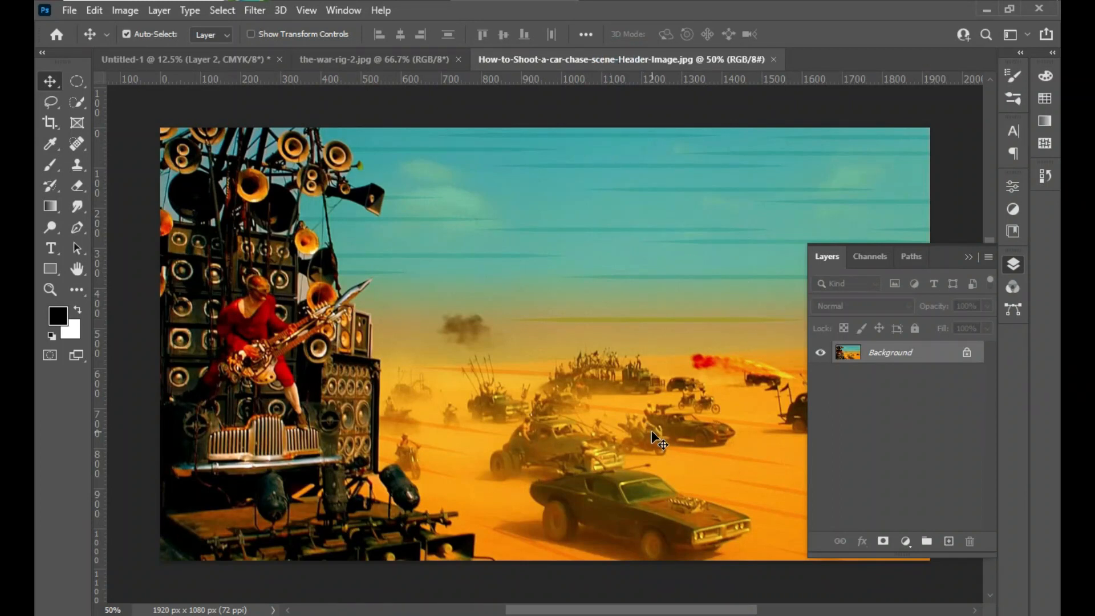
drag(656, 439, 532, 335)
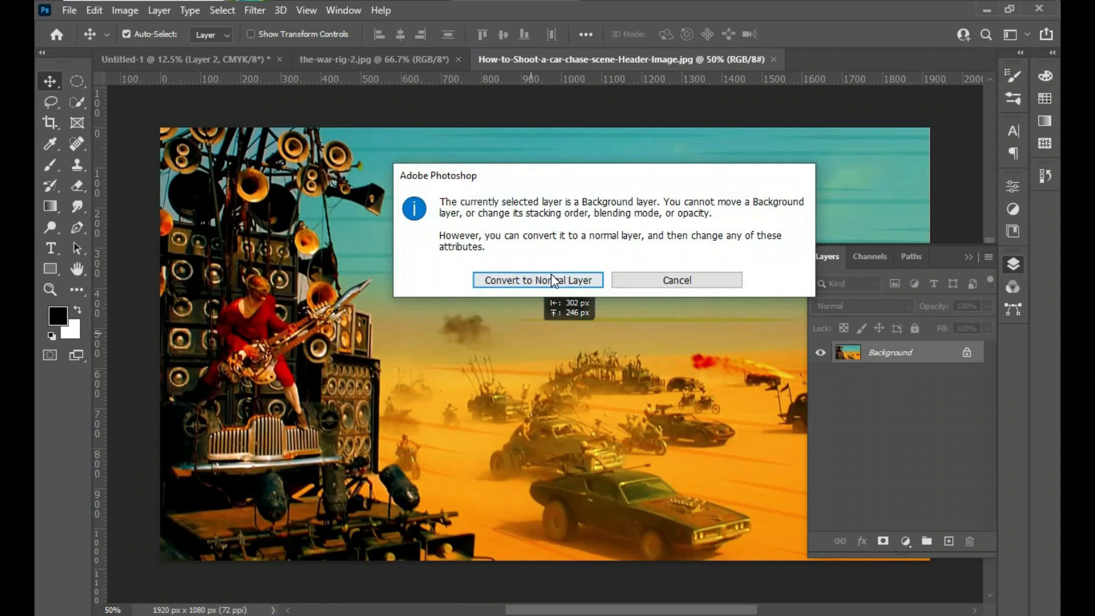
click(550, 277)
drag(640, 422, 402, 269)
drag(525, 439, 527, 442)
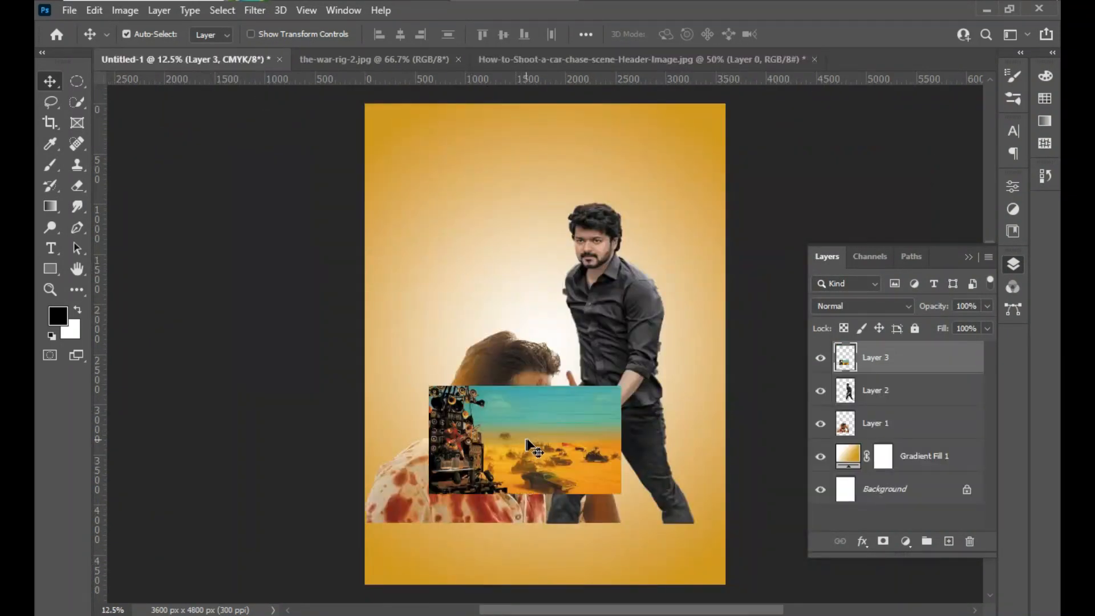
- Enlarge the car-chase photo to about 276% and align its lower edge with the bottom of the poster
key(ctrl+t)
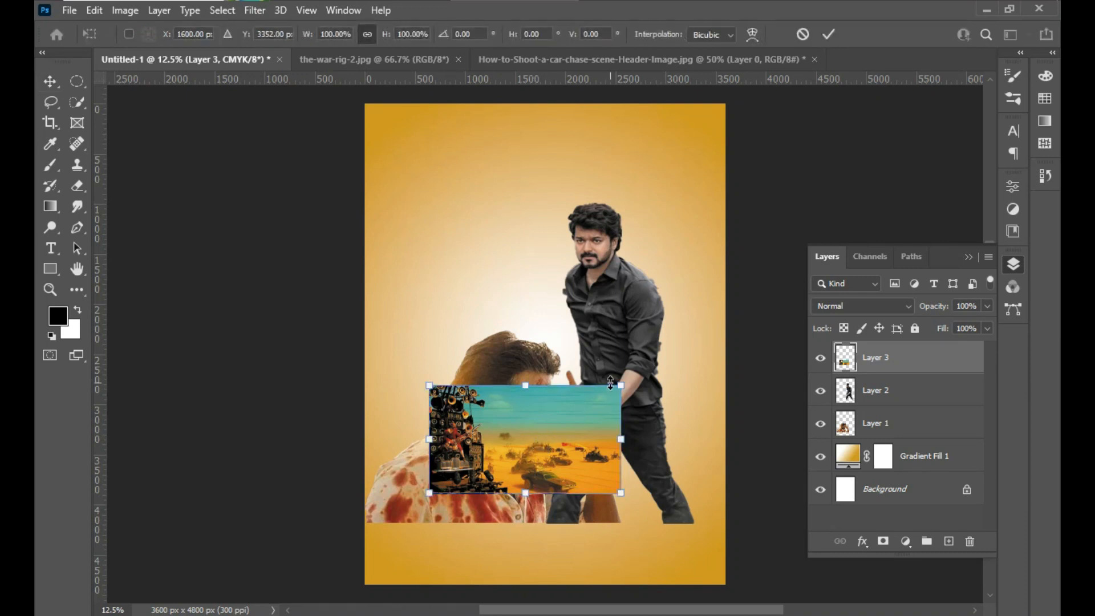
drag(626, 382, 812, 277)
drag(620, 424, 539, 473)
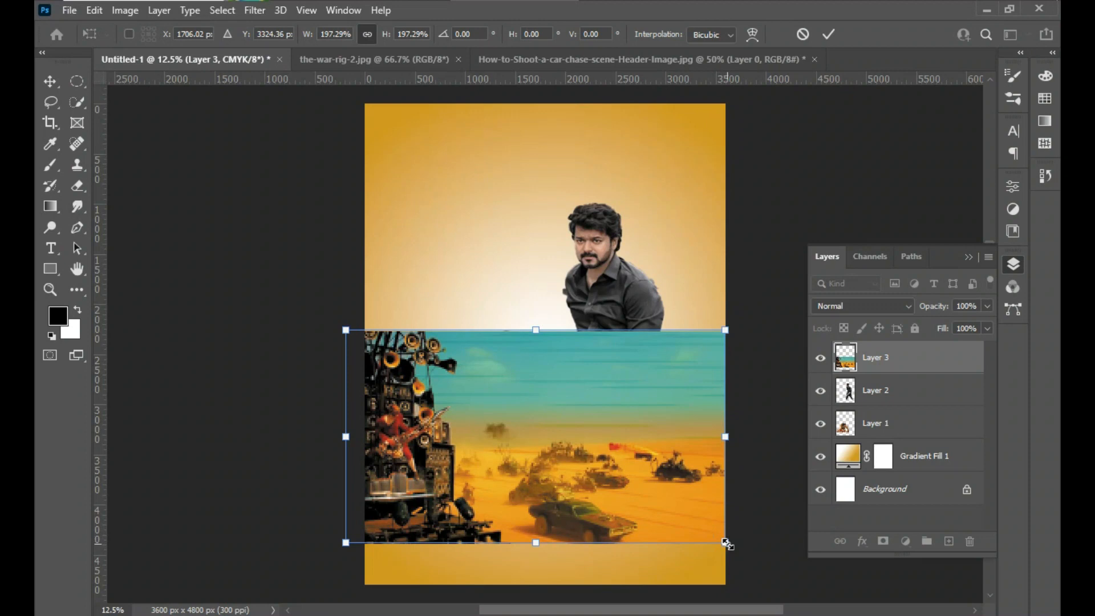
drag(725, 542, 829, 599)
drag(610, 530, 528, 466)
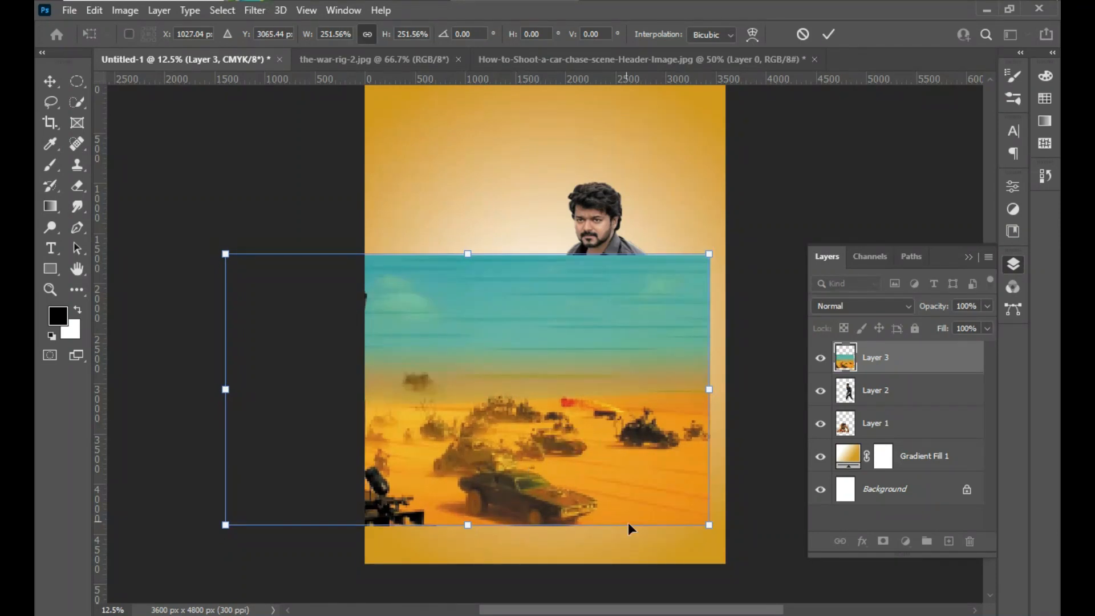
drag(713, 526, 759, 554)
drag(690, 484, 681, 496)
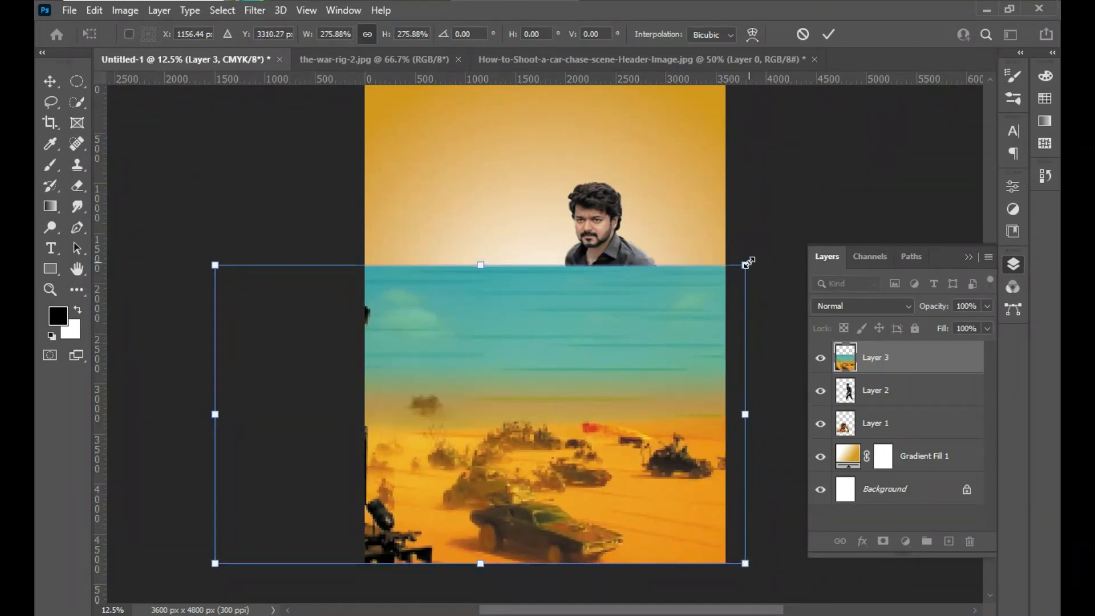
- Fine-tune the car-chase photo's scale and position so it spans the poster's width with the speaker rig mostly cropped out
drag(748, 261, 781, 243)
drag(645, 377, 626, 380)
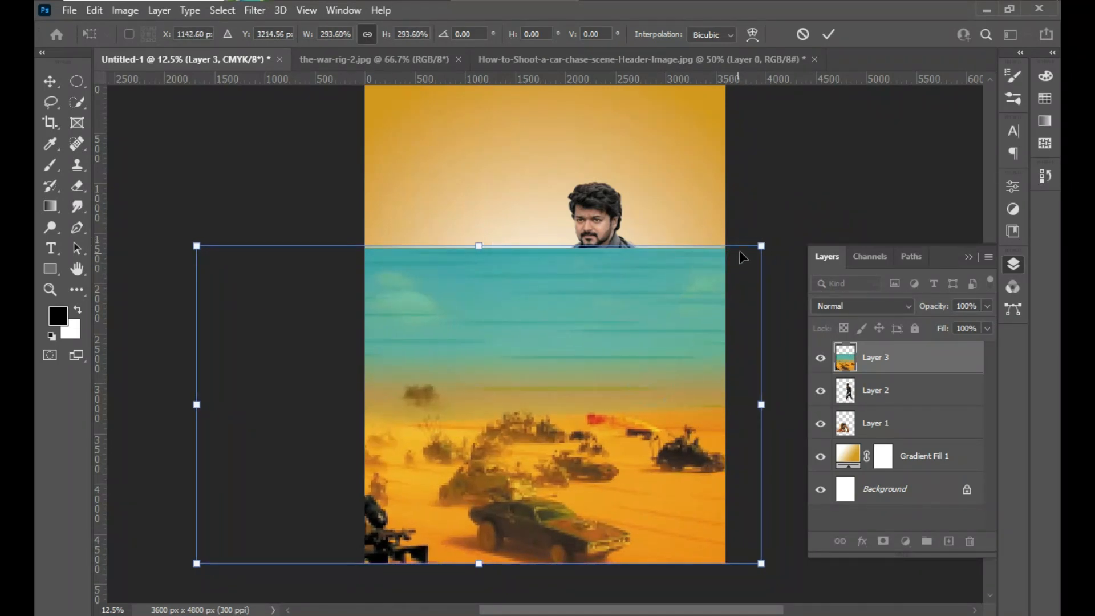
drag(762, 246, 779, 234)
drag(679, 370, 651, 386)
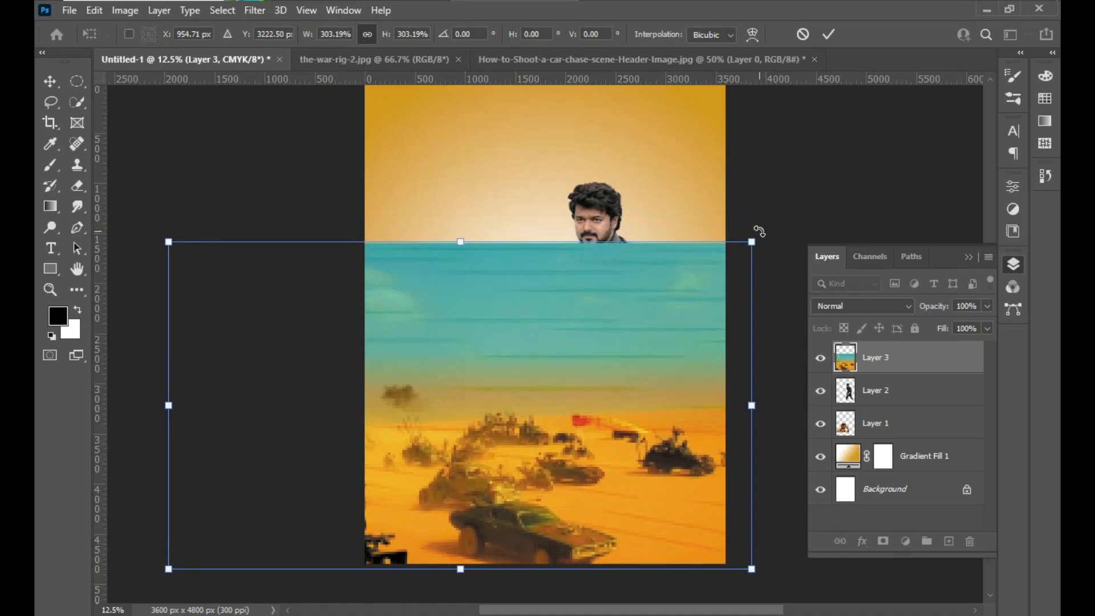
drag(750, 241, 714, 258)
drag(582, 454, 603, 457)
key(Return)
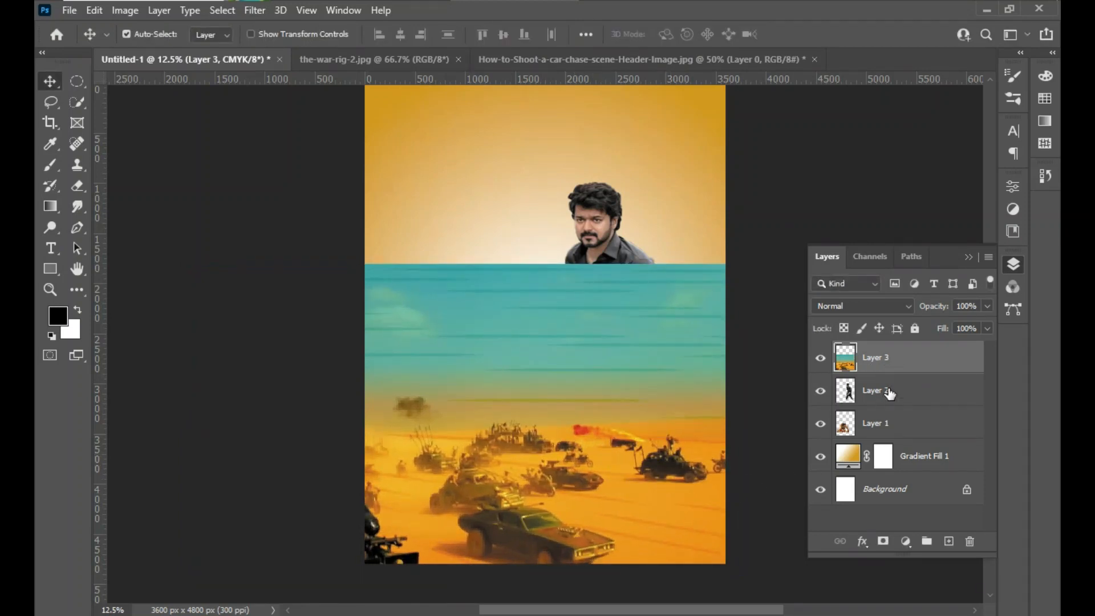
- Reorder the layers so the walking man is on top and the man in sunglasses sits above the car-chase photo
drag(890, 393, 888, 345)
drag(883, 426, 881, 345)
drag(887, 422, 886, 385)
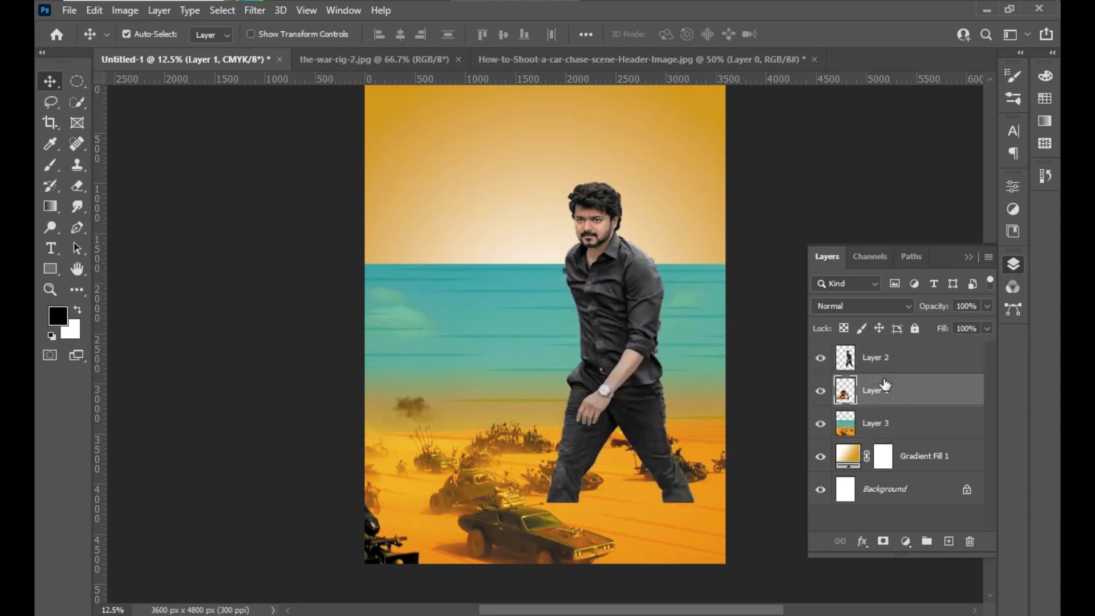
- Move the walking man down to the poster's bottom edge and enlarge him to about 141% on the right side
drag(617, 377, 637, 439)
key(ctrl)
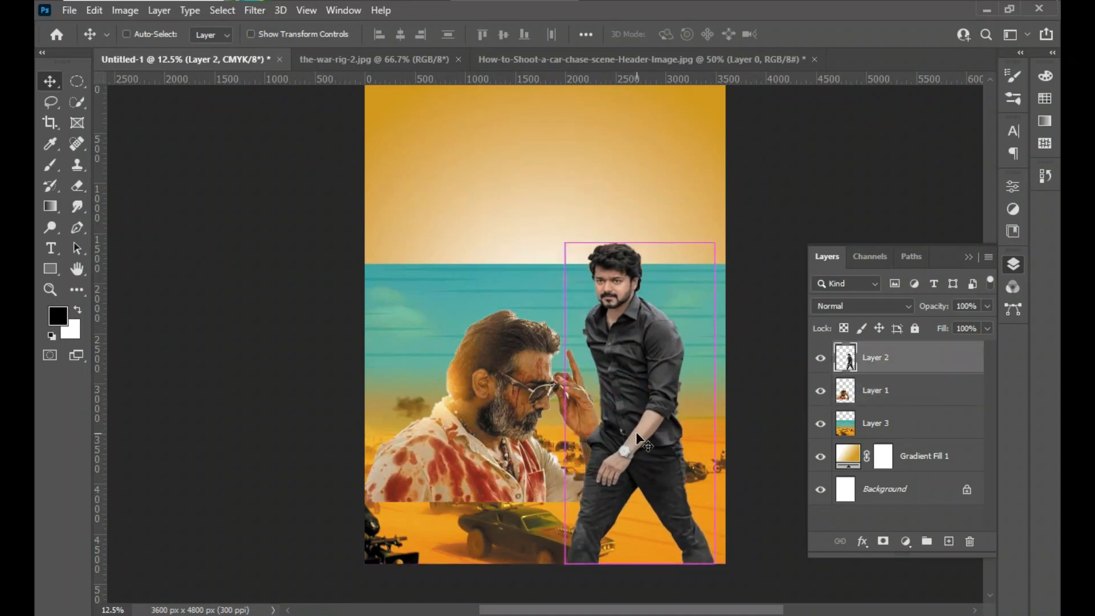
key(ctrl+t)
drag(717, 240, 765, 127)
mouse_move(673, 272)
mouse_down()
mouse_move(645, 272)
mouse_move(655, 273)
mouse_up()
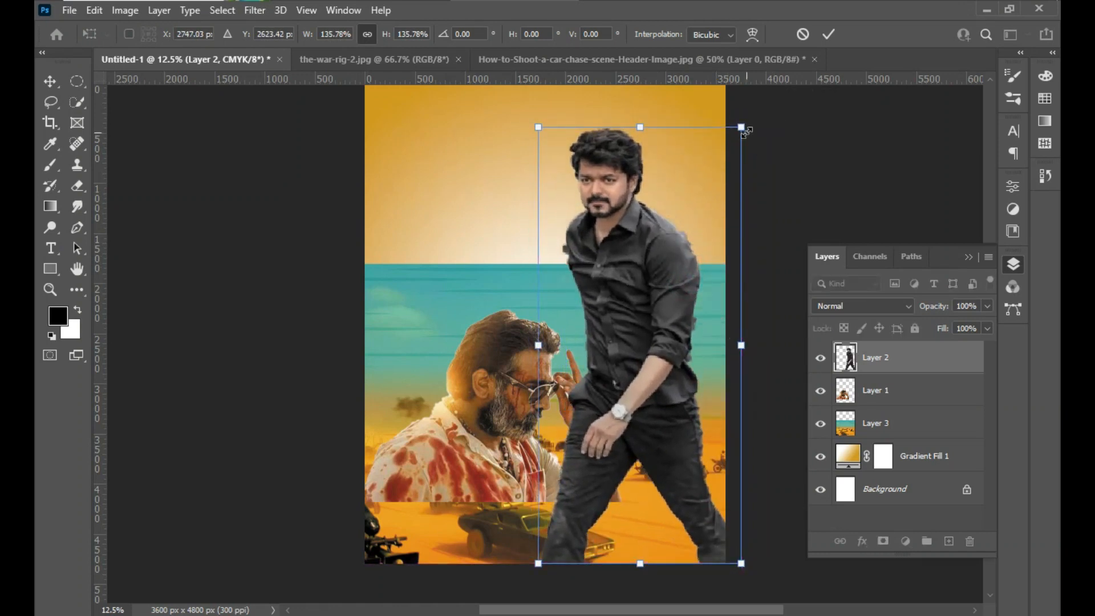
drag(746, 132, 744, 114)
drag(655, 285, 646, 292)
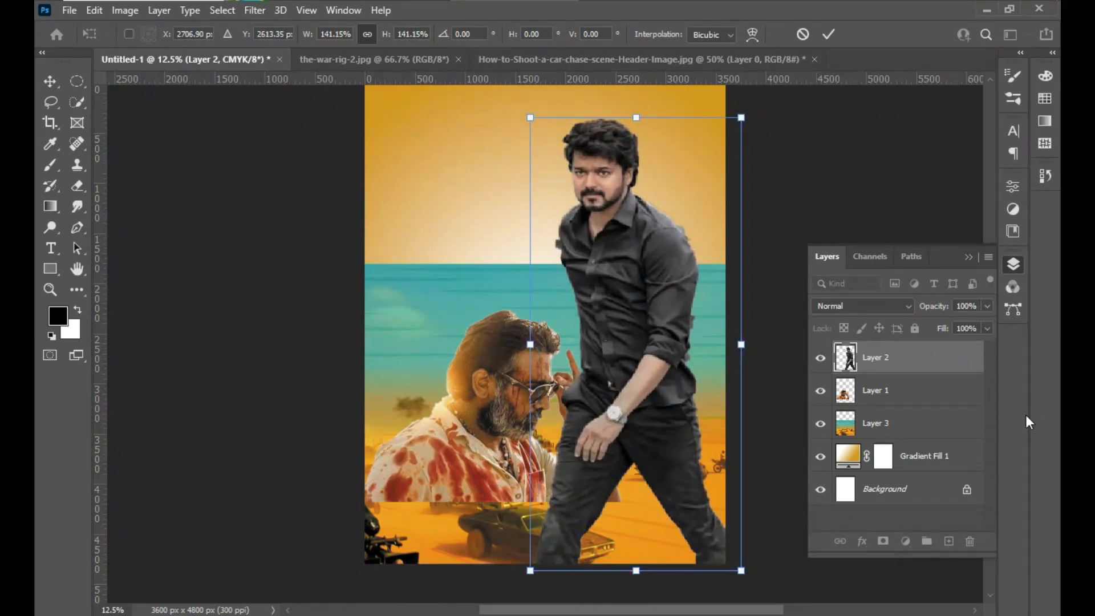
- Scale the man in sunglasses to about 112% and position him in the poster's lower-left corner
click(893, 398)
drag(508, 430, 487, 447)
key(ctrl+t)
drag(604, 321, 693, 254)
drag(521, 403, 421, 449)
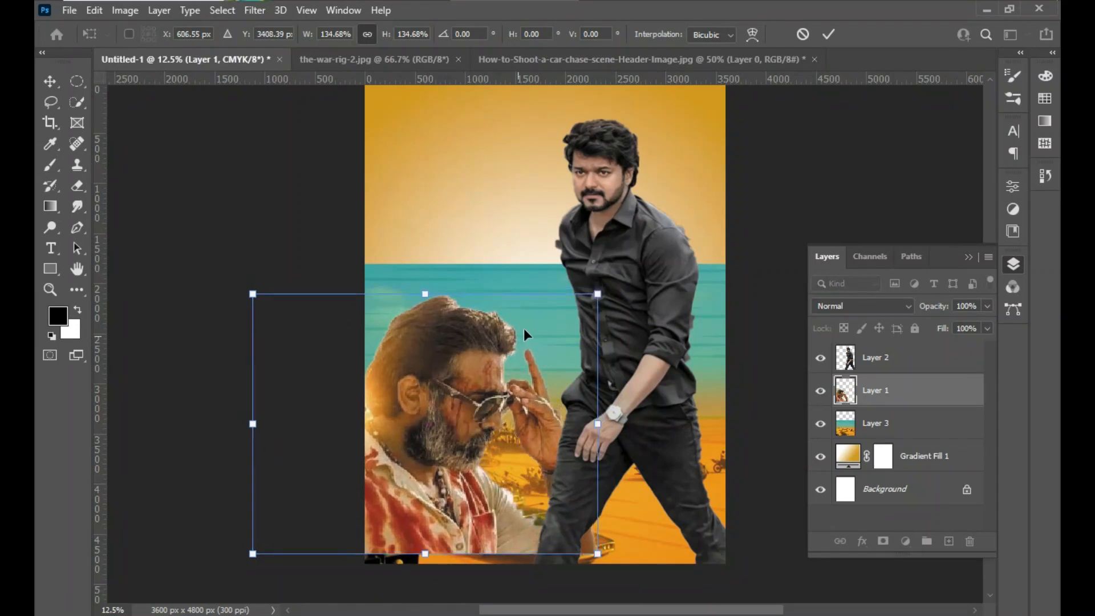
drag(597, 293, 575, 311)
drag(474, 416, 513, 428)
drag(610, 319, 576, 347)
mouse_move(508, 427)
mouse_down()
mouse_move(509, 437)
mouse_move(519, 422)
mouse_up()
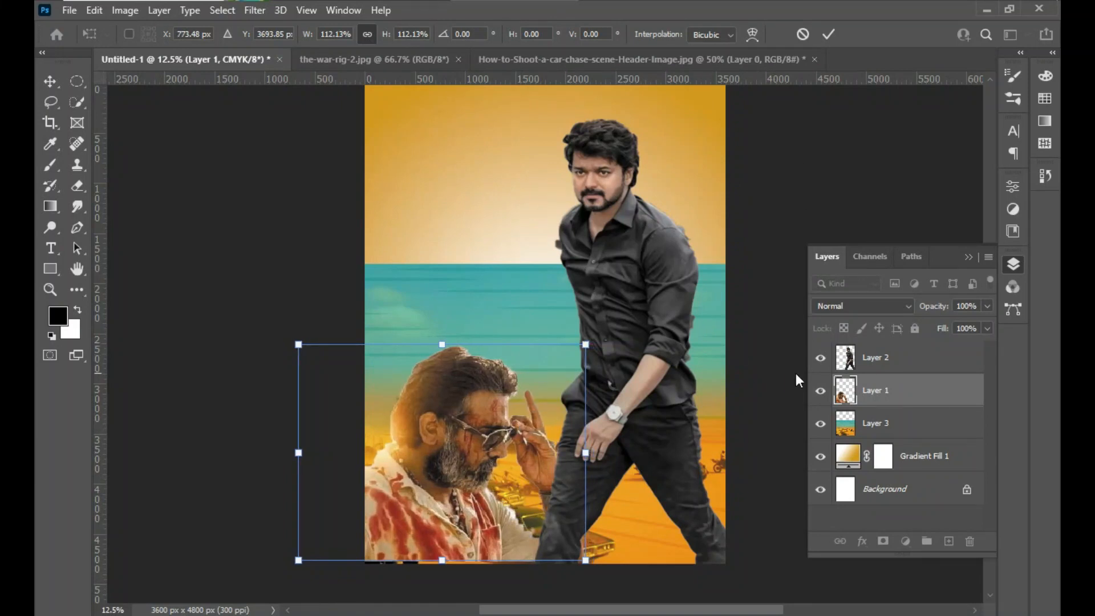
- Add a layer mask to the car-chase photo's layer and remove the surplus second mask
click(900, 425)
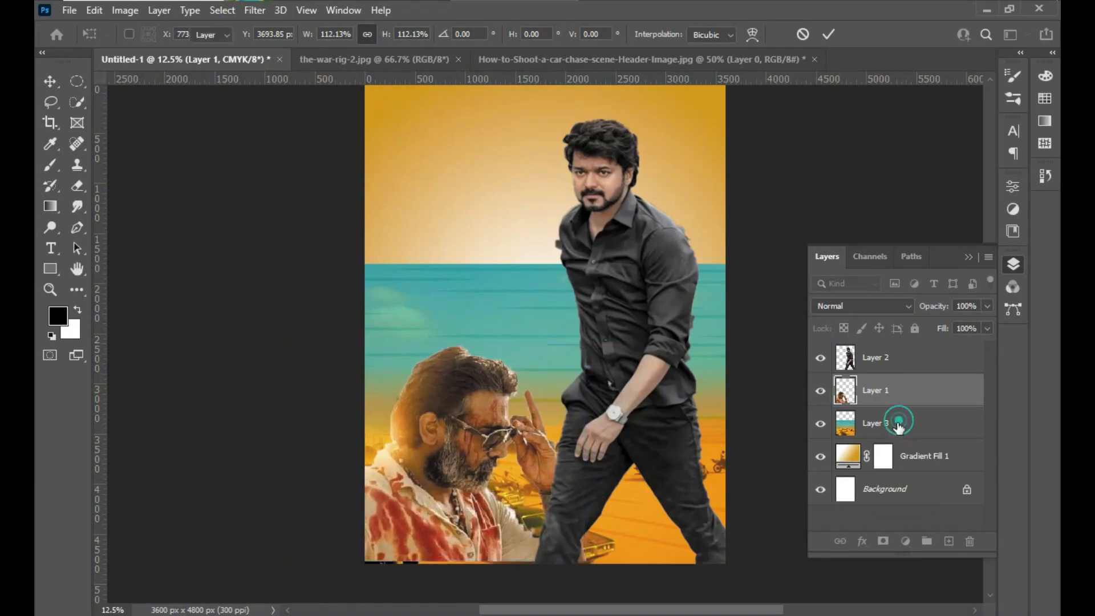
click(883, 543)
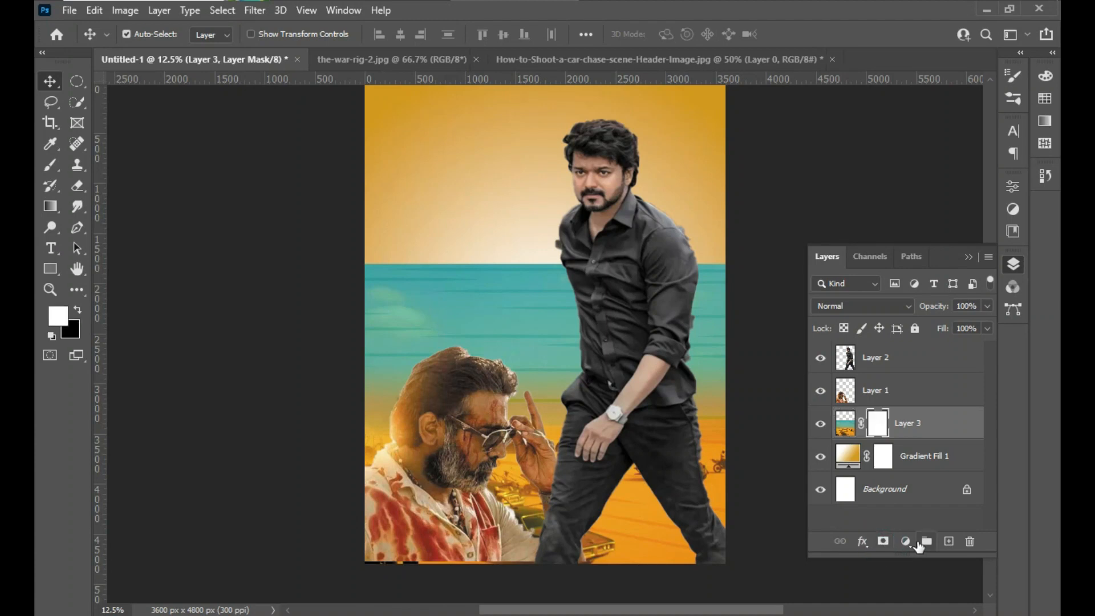
click(884, 542)
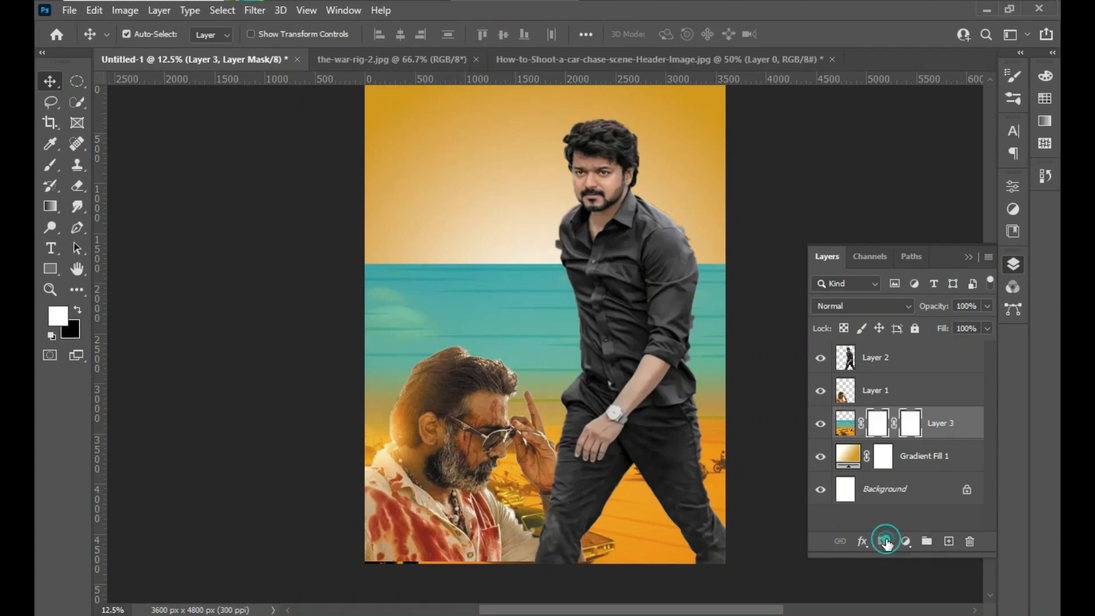
drag(919, 429, 921, 432)
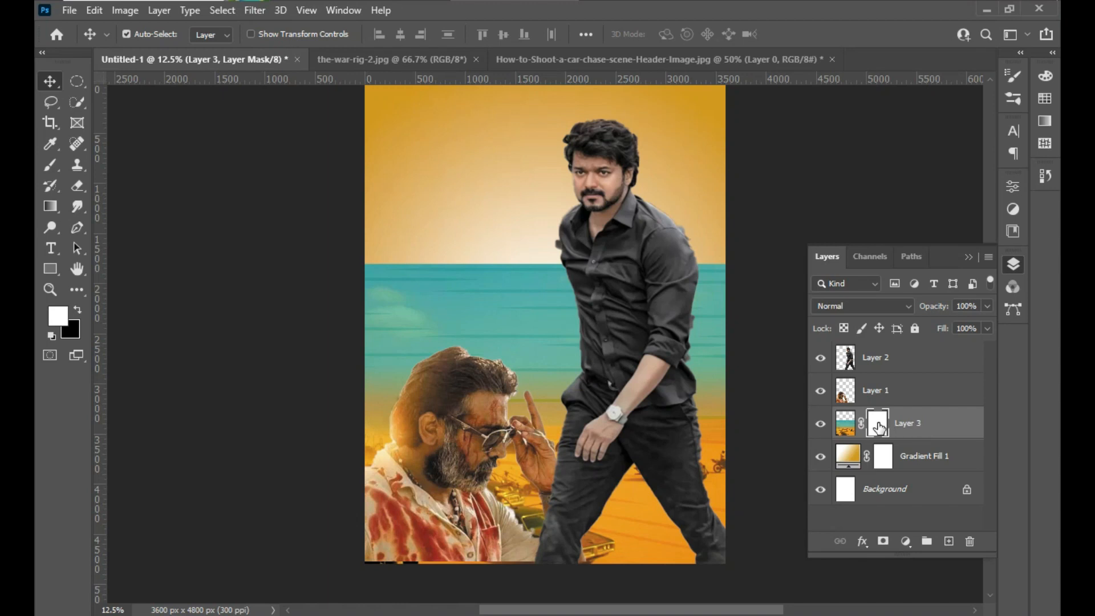
- Set up a Soft Round brush with black as the foreground colour and a size of 1100 px
click(77, 309)
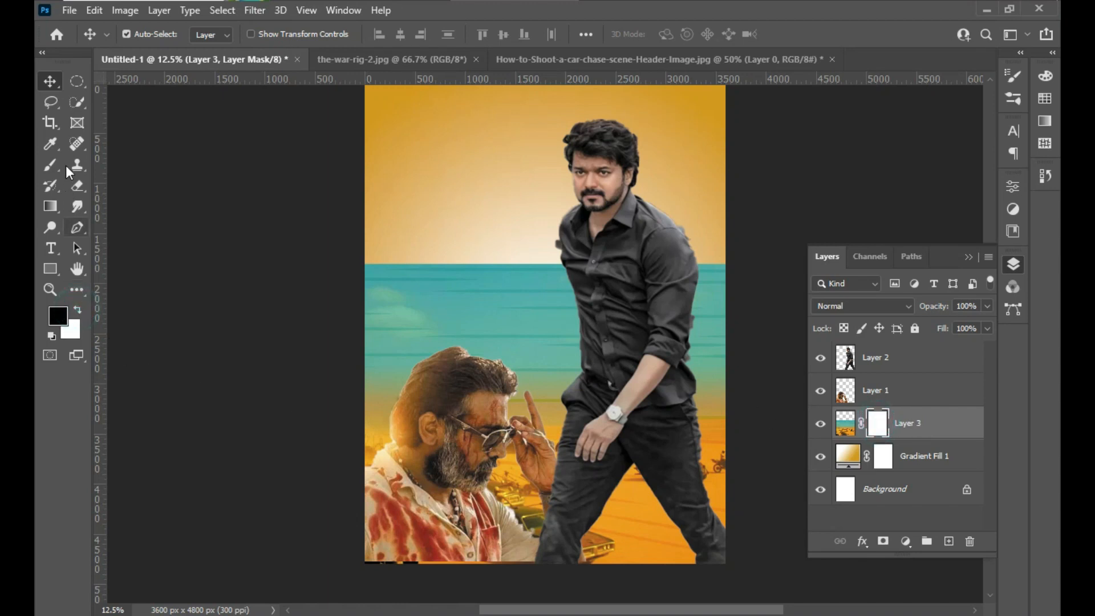
click(54, 163)
click(112, 164)
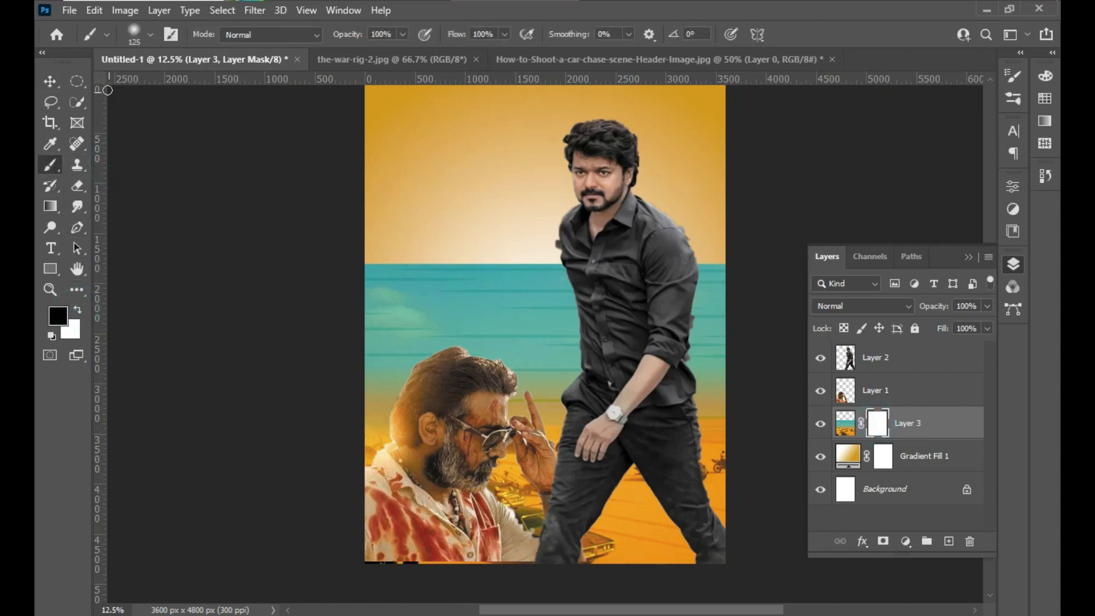
click(151, 35)
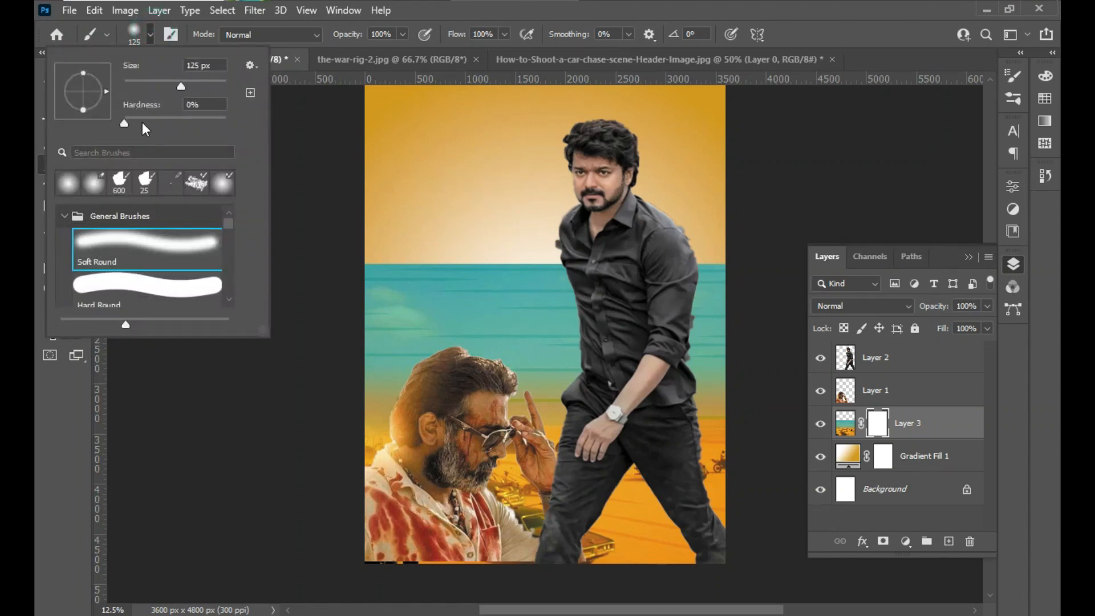
click(144, 246)
click(150, 34)
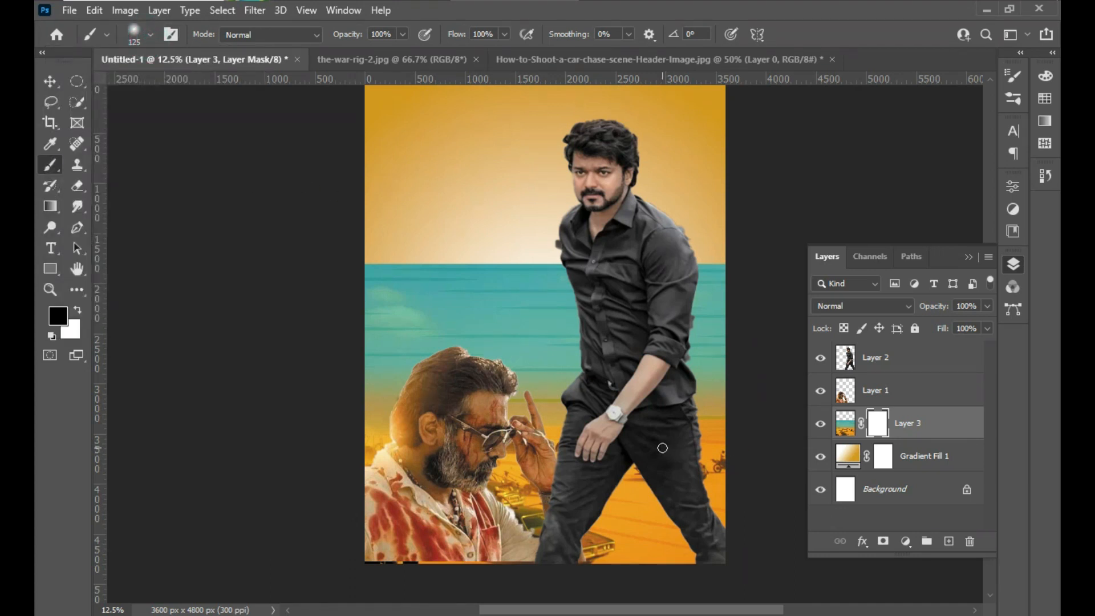
key(bracketright)
key(bracketright)
key(bracketright)
key(bracketright)
key(bracketright)
key(bracketright)
key(bracketright)
key(bracketright)
key(bracketright)
key(bracketright)
- Paint black on the car-chase layer's mask to hide the teal sky and blend the horizon into the golden gradient
mouse_move(394, 293)
mouse_down()
mouse_move(391, 276)
mouse_move(354, 318)
mouse_move(399, 347)
mouse_move(428, 261)
mouse_move(457, 279)
mouse_move(452, 298)
mouse_move(425, 312)
mouse_move(406, 281)
mouse_move(476, 269)
mouse_move(521, 338)
mouse_move(521, 320)
mouse_up()
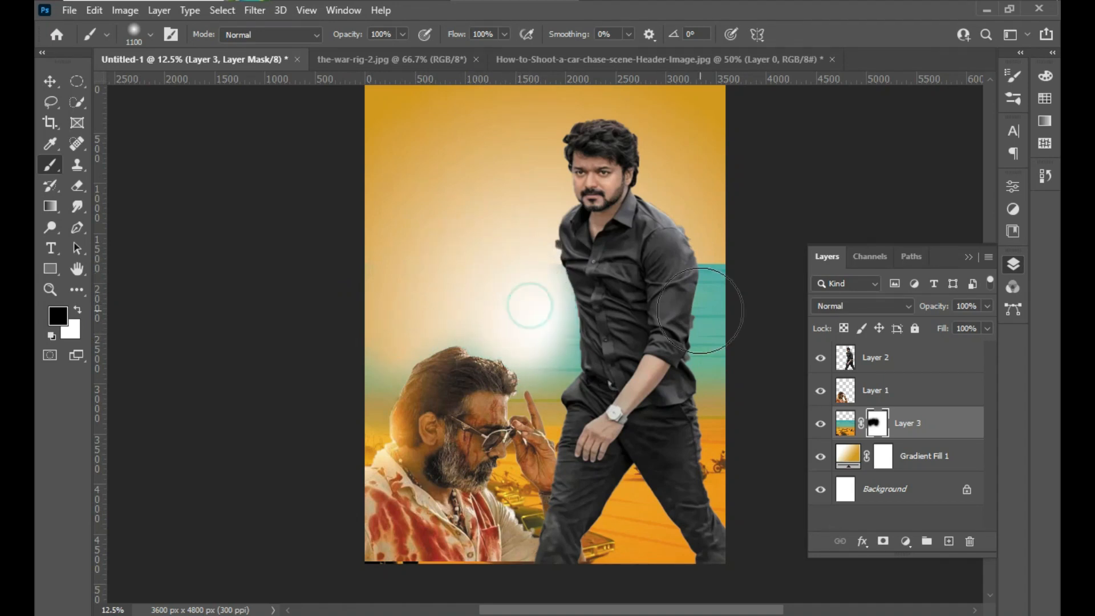
mouse_move(748, 272)
mouse_down()
mouse_move(714, 273)
mouse_move(716, 342)
mouse_up()
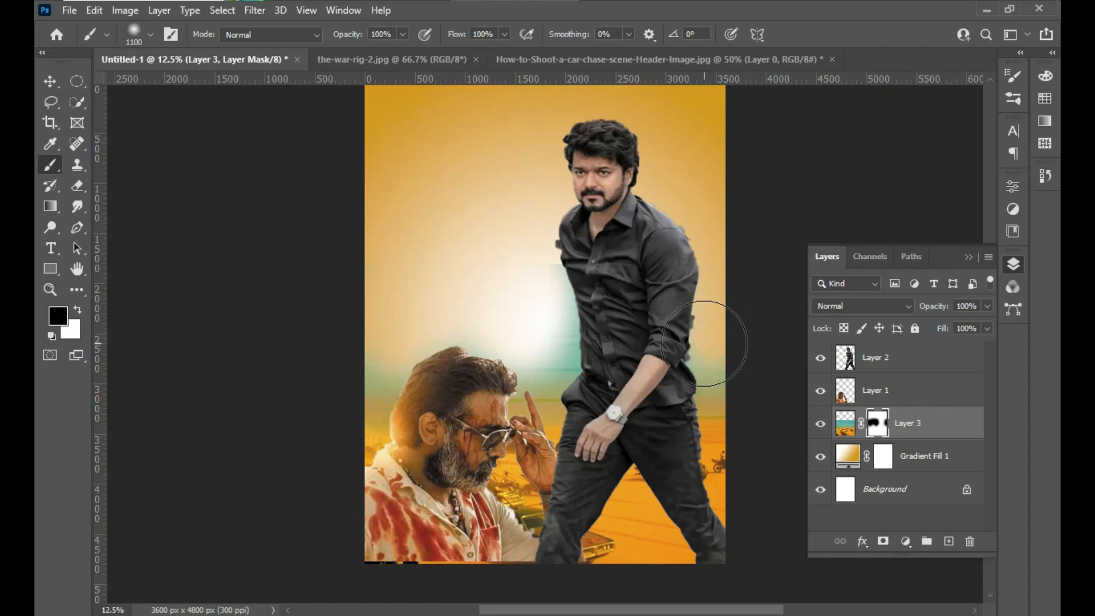
mouse_move(549, 334)
mouse_down()
mouse_move(565, 350)
mouse_move(517, 351)
mouse_up()
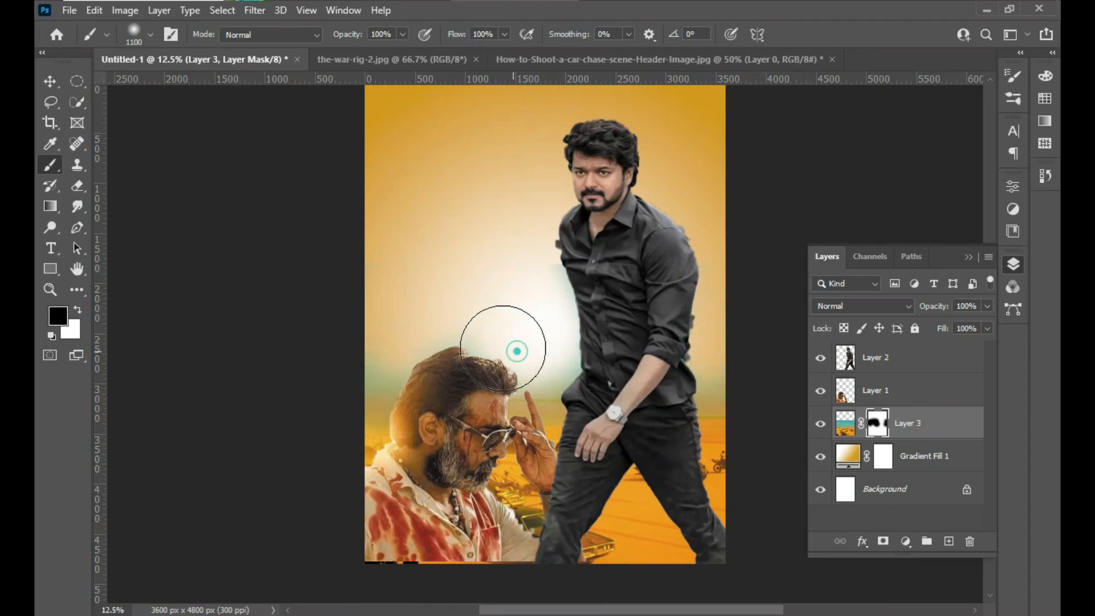
drag(376, 371, 350, 382)
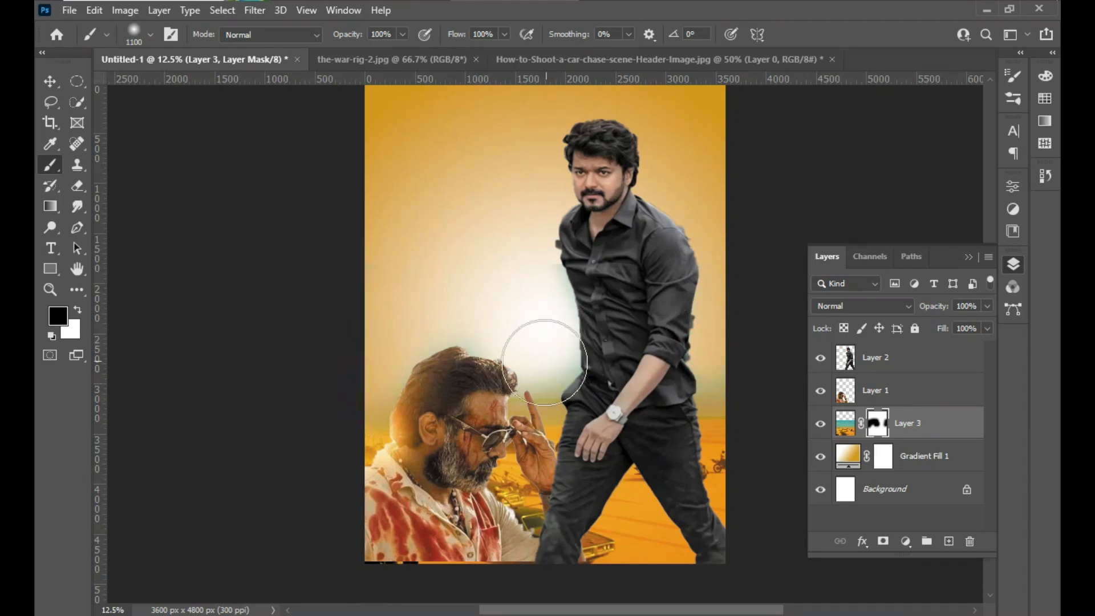
click(543, 369)
drag(619, 387, 719, 374)
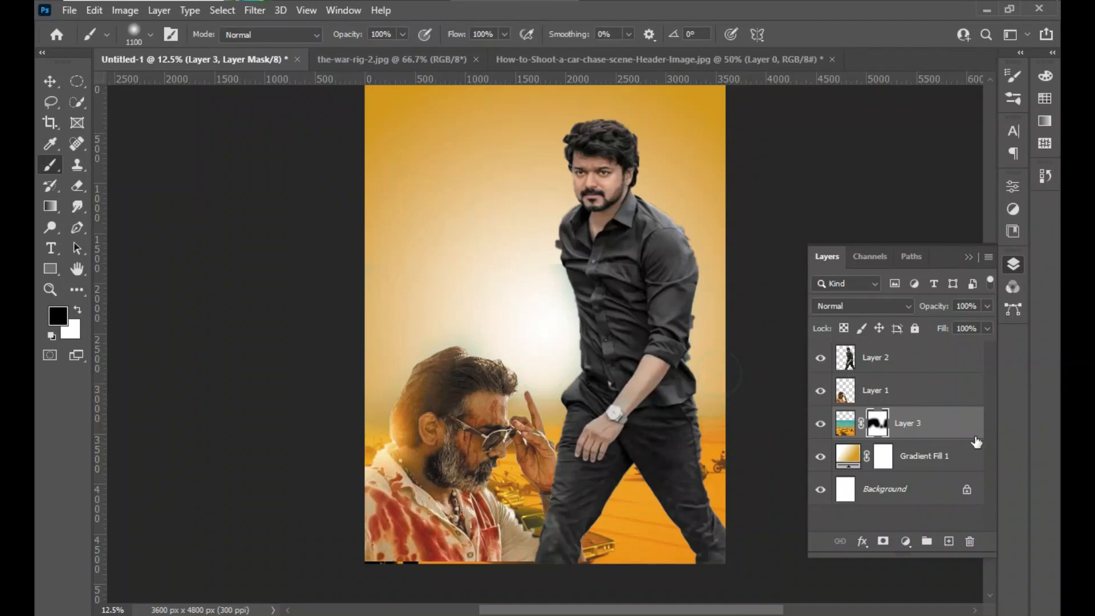
- Convert the locked Background of the-war-rig-2.jpg to a normal layer so it can be moved
click(903, 359)
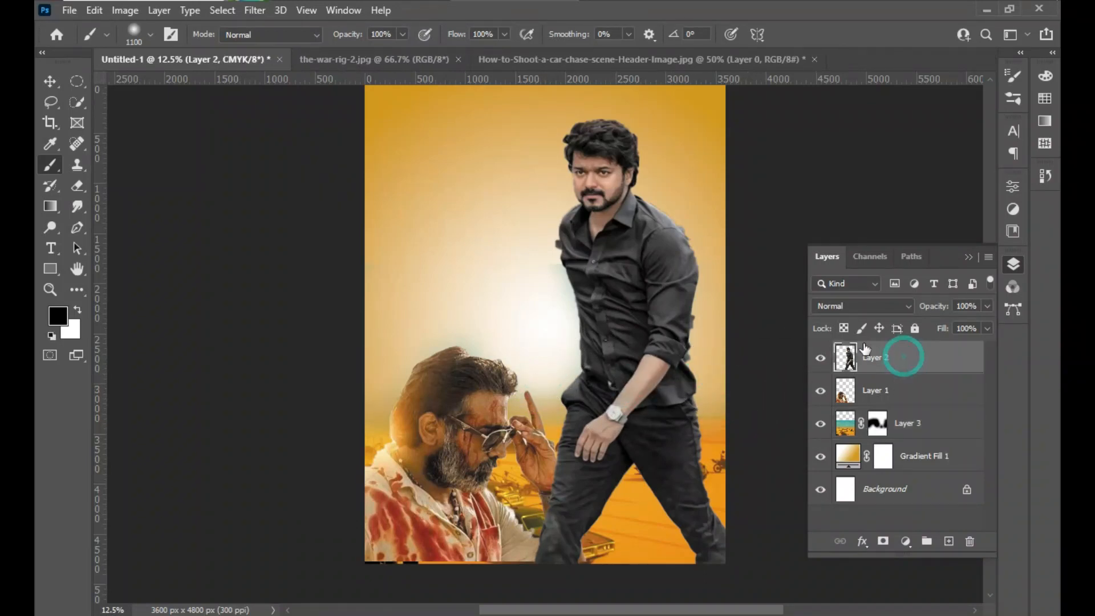
click(573, 62)
click(414, 61)
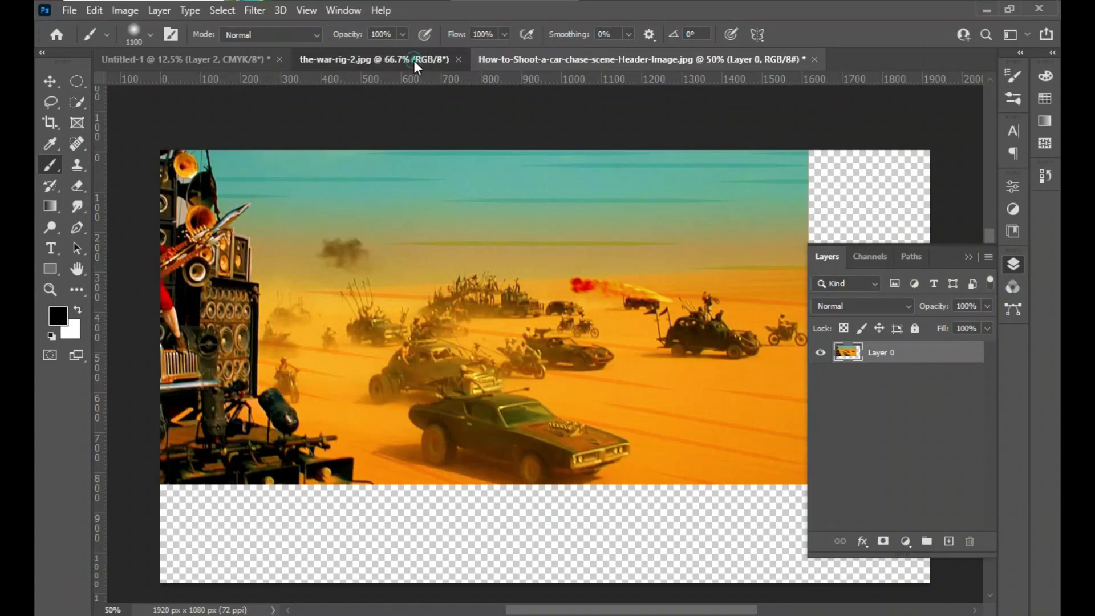
click(50, 82)
drag(603, 354, 369, 279)
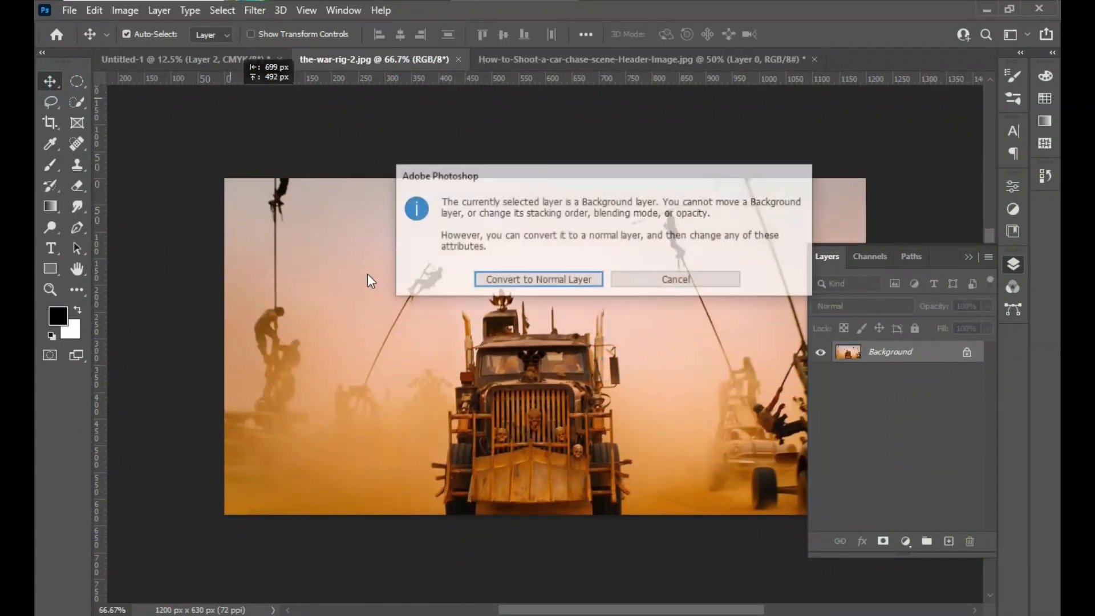
click(536, 281)
click(551, 334)
- Copy the war-rig photo into the poster document and stack its layer between the car-chase layer and the two men
drag(440, 225, 232, 66)
drag(569, 239, 569, 241)
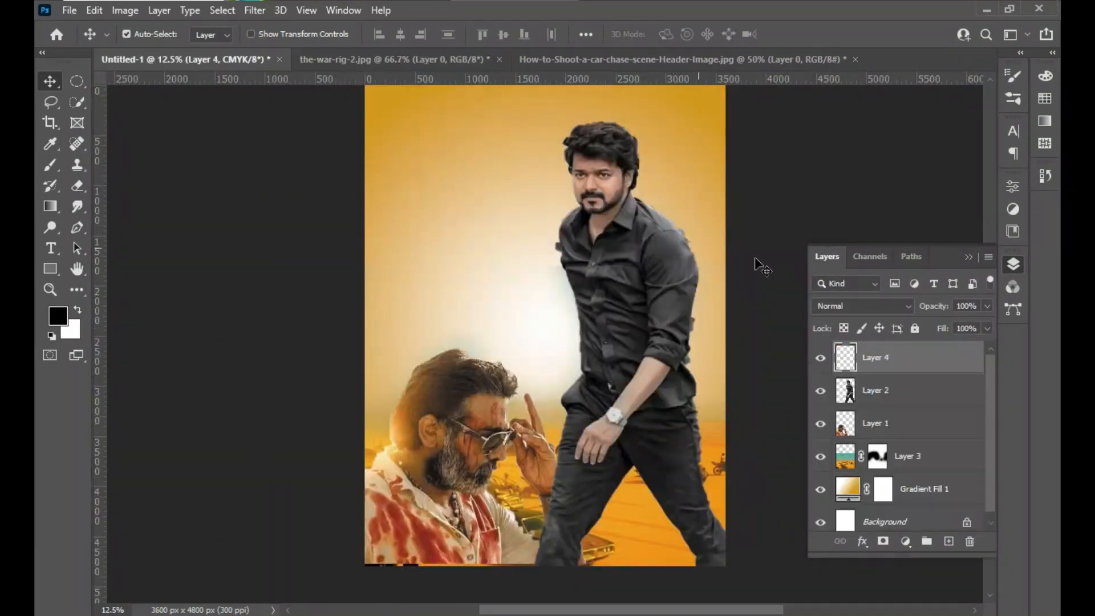
drag(890, 372, 894, 445)
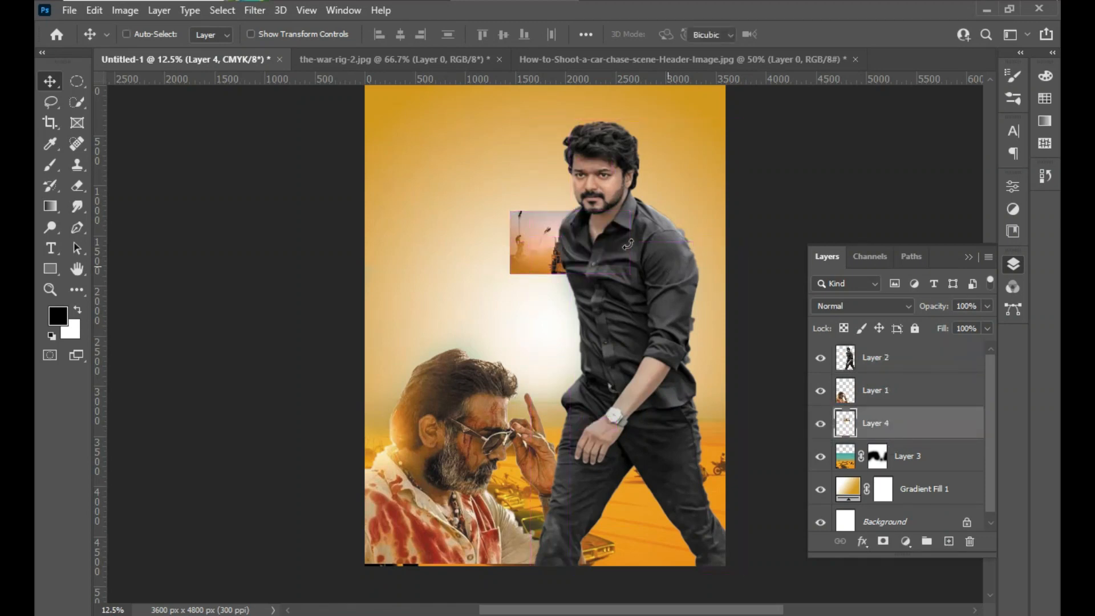
- Scale up the war-rig photo to cover the upper part of the poster, with the truck behind the man in the black shirt
key(ctrl+t)
drag(627, 212, 467, 287)
drag(725, 363, 843, 421)
mouse_move(650, 332)
mouse_down()
mouse_move(690, 334)
mouse_move(660, 324)
mouse_up()
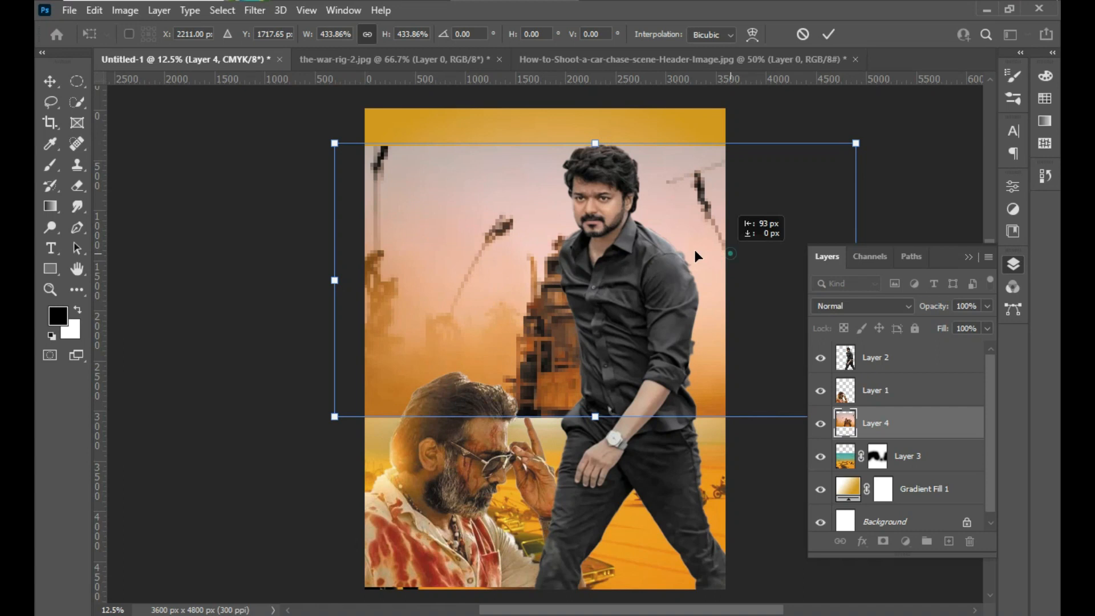
drag(732, 253, 643, 218)
drag(770, 384, 819, 408)
drag(672, 345, 767, 349)
drag(629, 326, 628, 326)
key(Return)
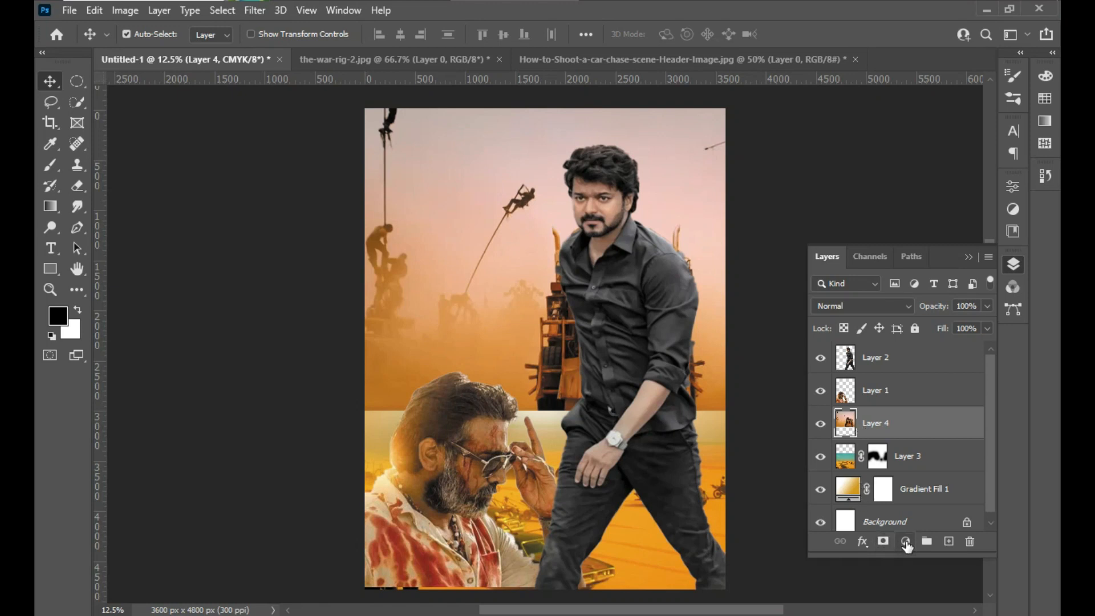
- Add a layer mask to the war-rig layer and paint black along the photo's lower edge to blend it into the desert
click(884, 542)
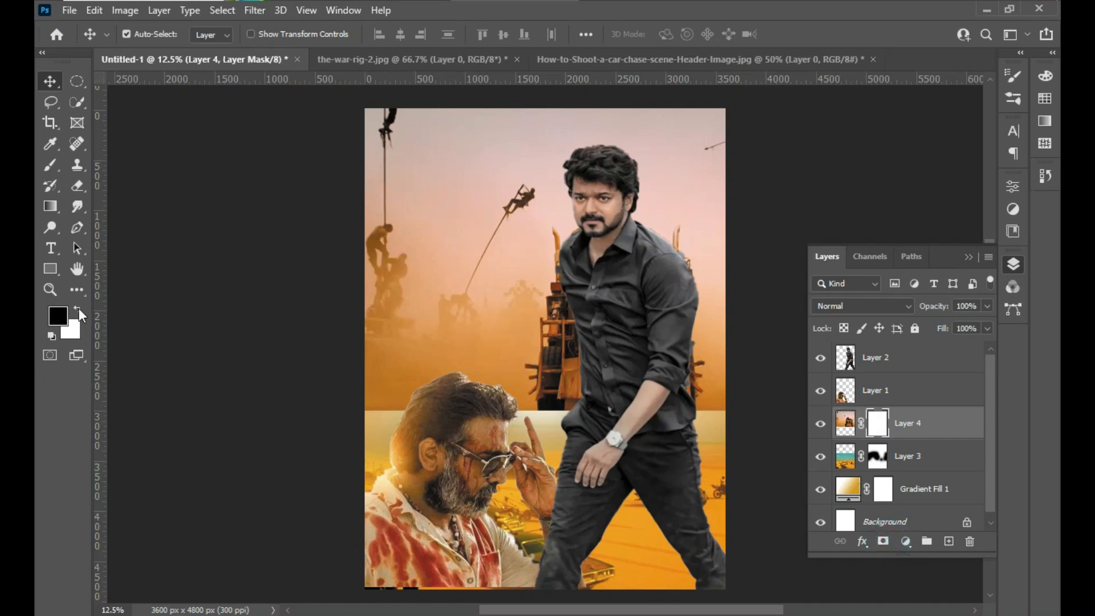
click(57, 166)
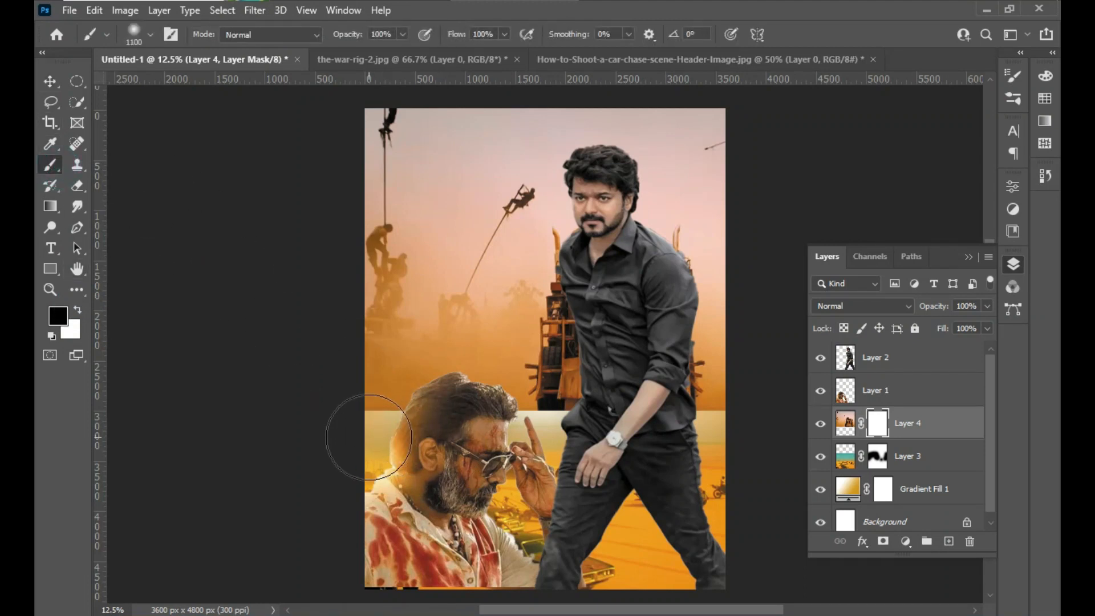
mouse_move(371, 422)
mouse_down()
mouse_move(359, 421)
mouse_move(416, 399)
mouse_move(452, 420)
mouse_move(618, 420)
mouse_move(537, 402)
mouse_move(611, 428)
mouse_move(722, 420)
mouse_move(719, 407)
mouse_up()
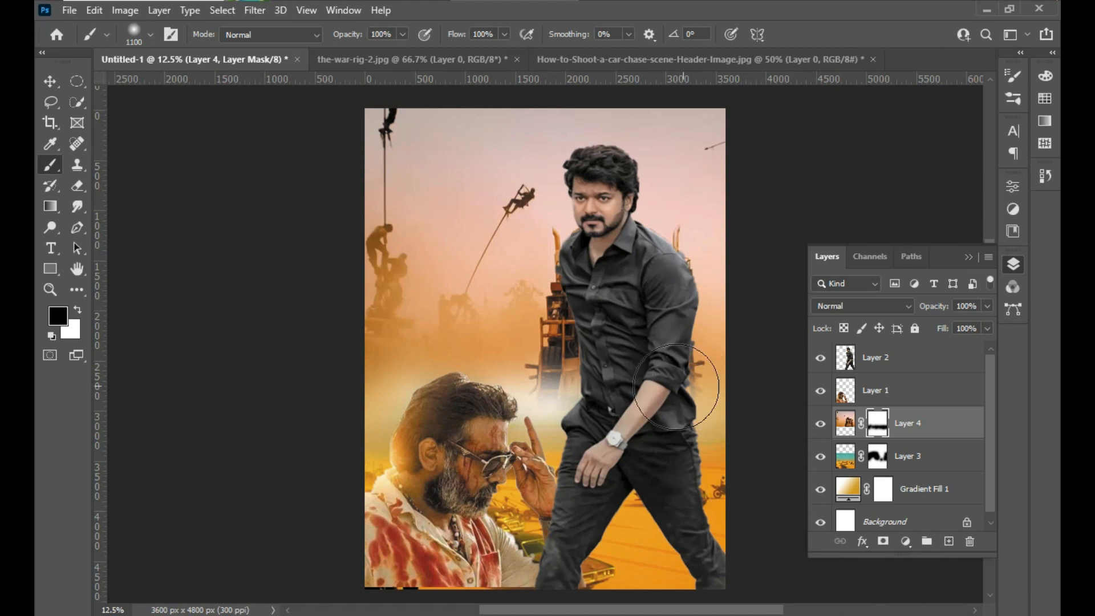
- Change the white colour stop of the radial gradient fill to orange #f19217
double_click(849, 492)
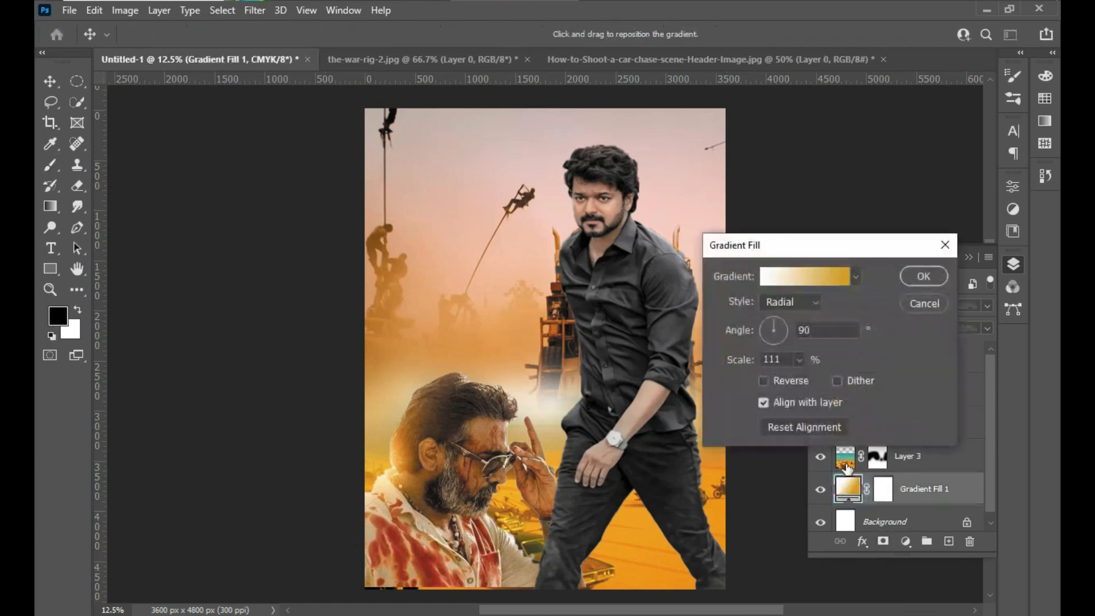
click(809, 279)
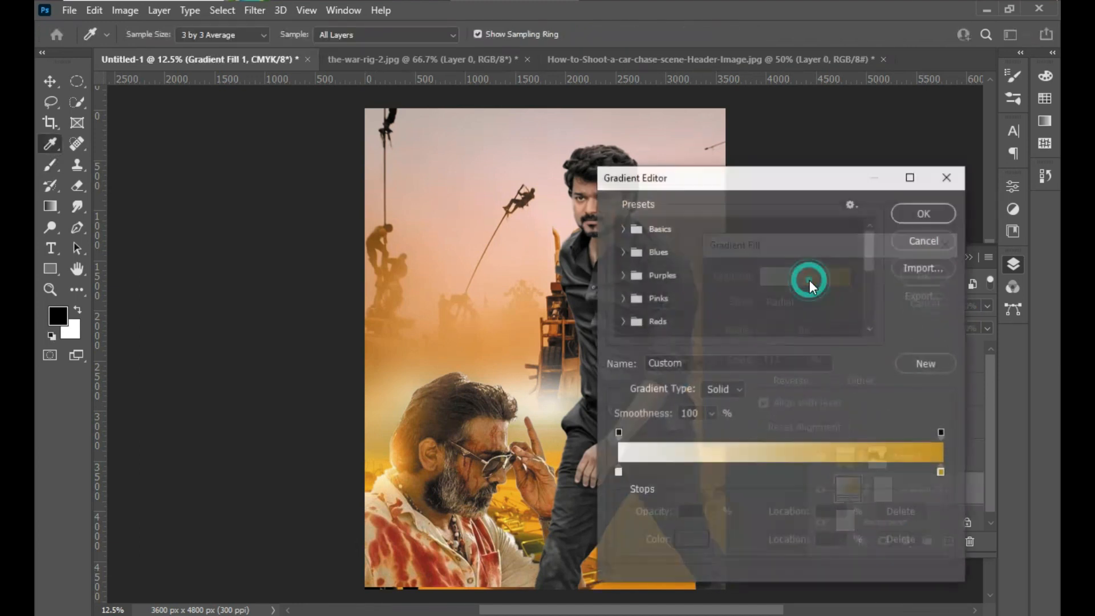
double_click(618, 473)
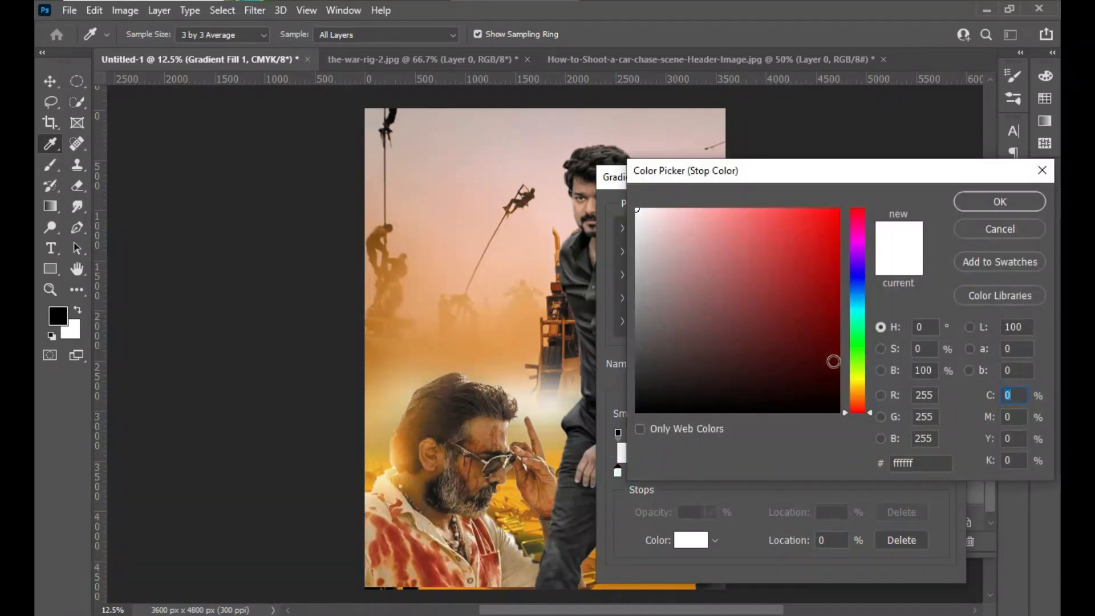
click(855, 382)
click(813, 264)
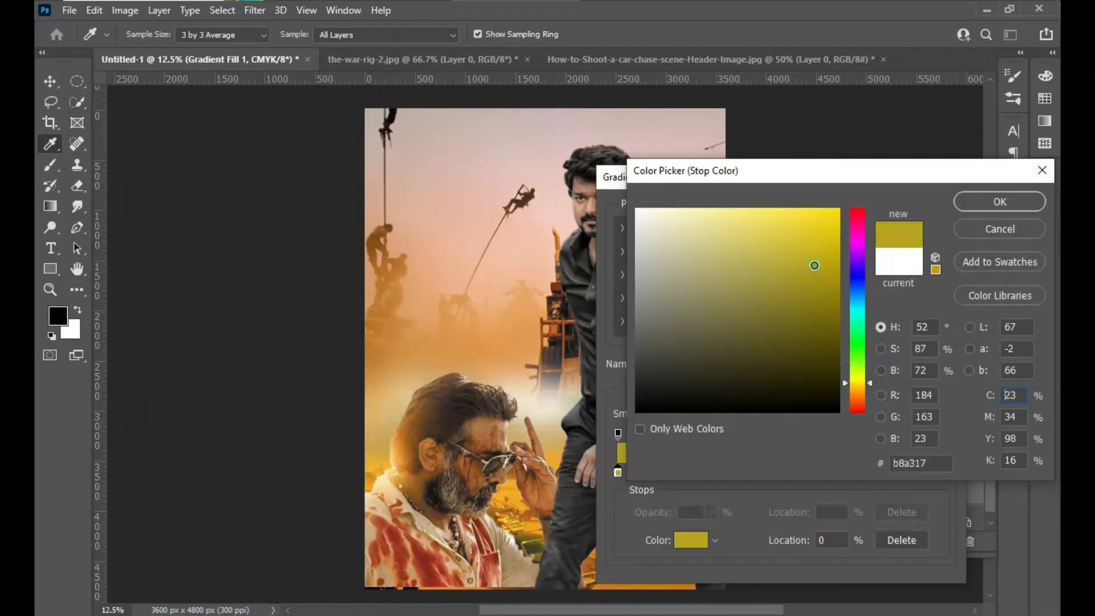
click(814, 297)
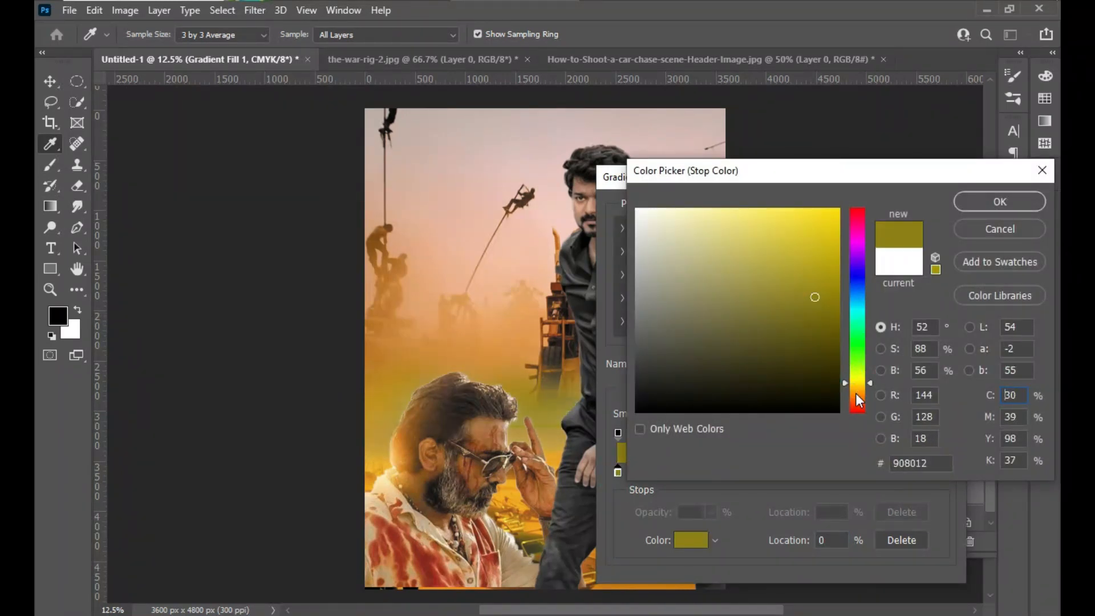
click(856, 393)
click(817, 237)
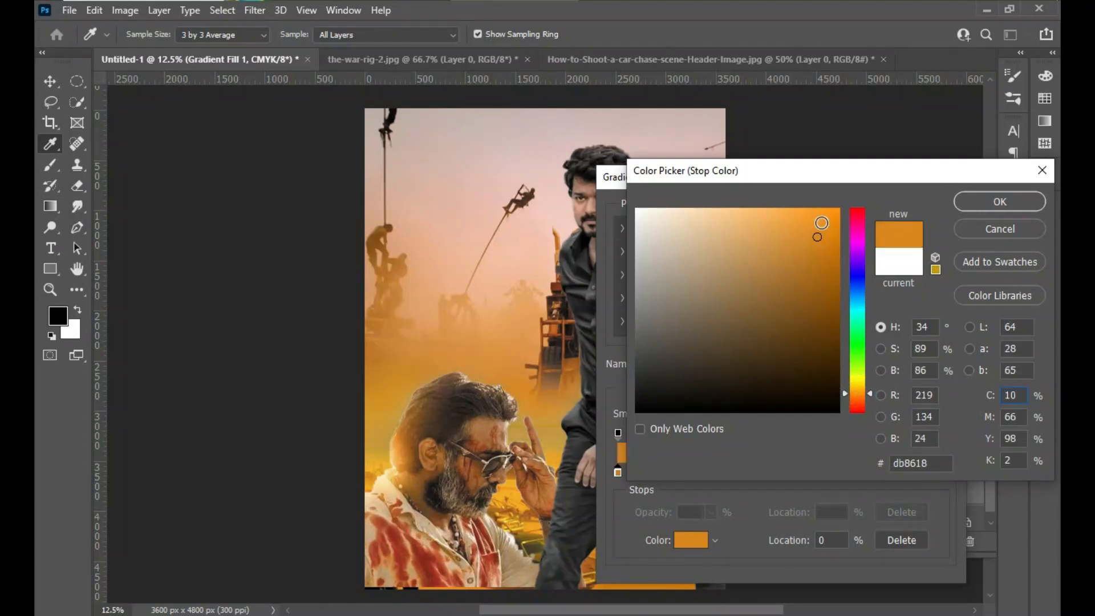
click(821, 222)
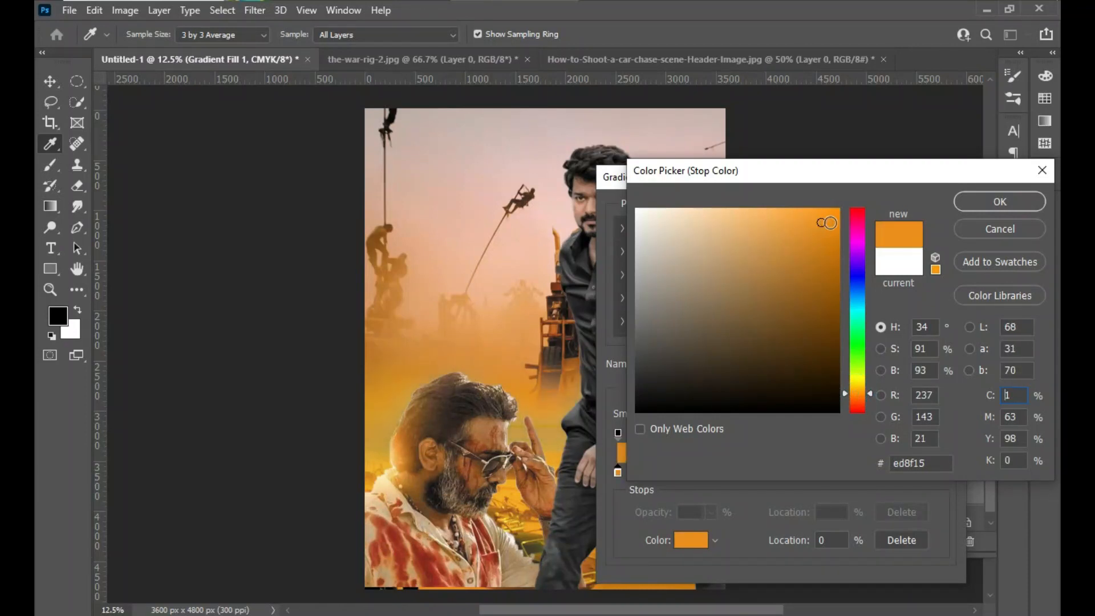
click(793, 226)
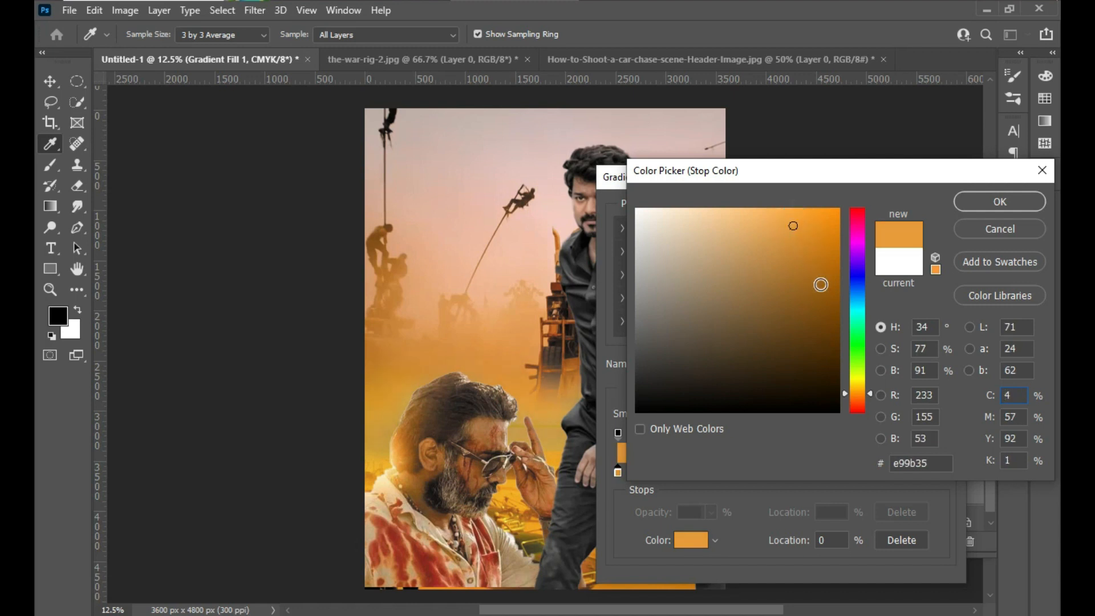
click(821, 284)
drag(820, 284, 821, 214)
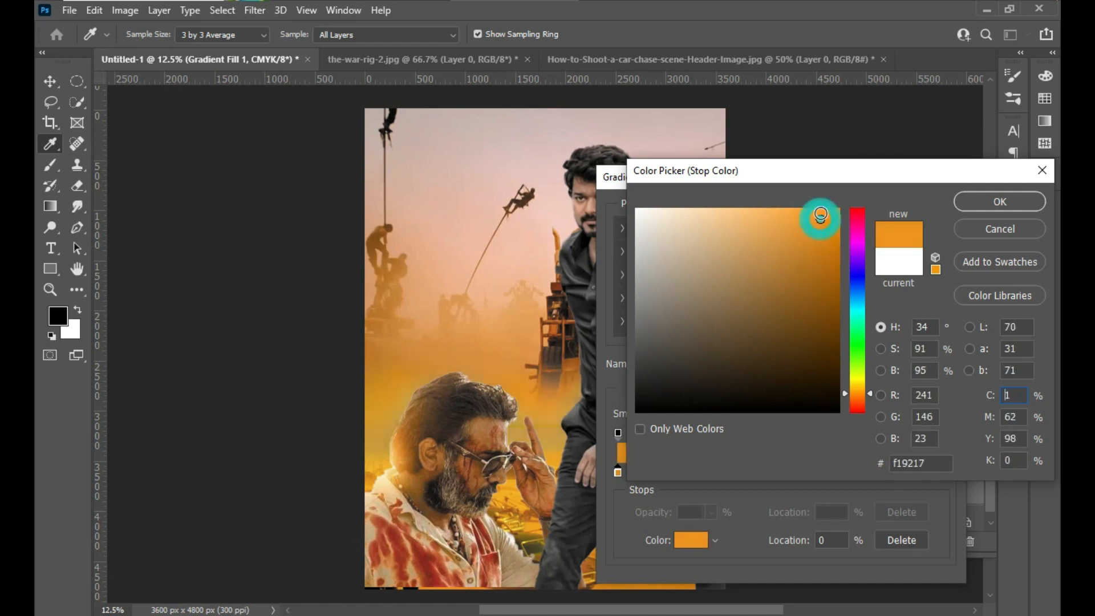
click(1041, 201)
click(928, 221)
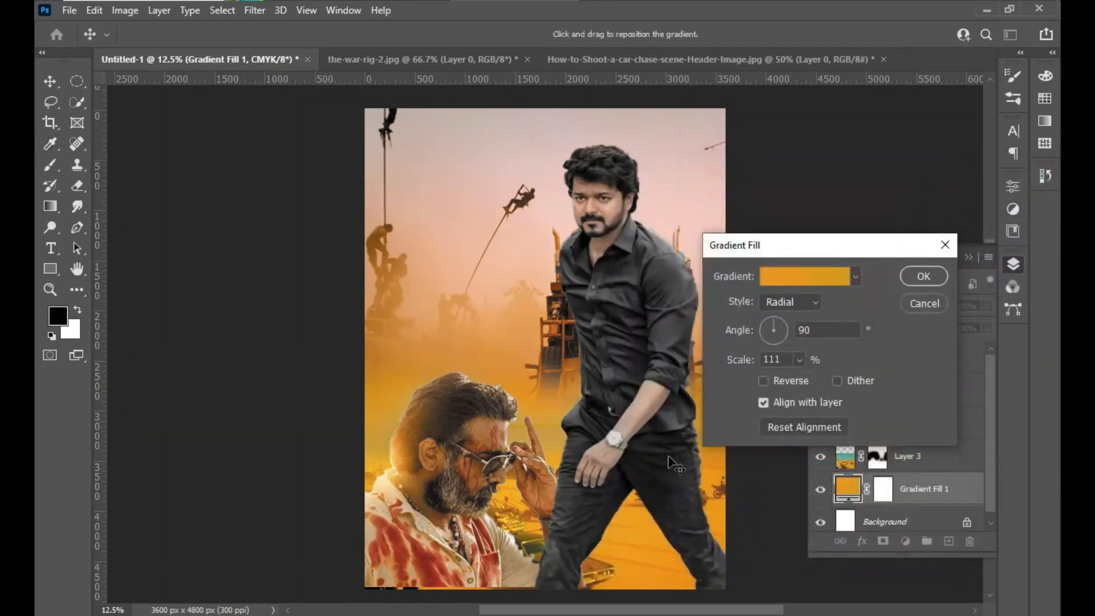
click(918, 275)
- Shift the man in the black shirt slightly up and left, and move the man in sunglasses slightly down
key(b)
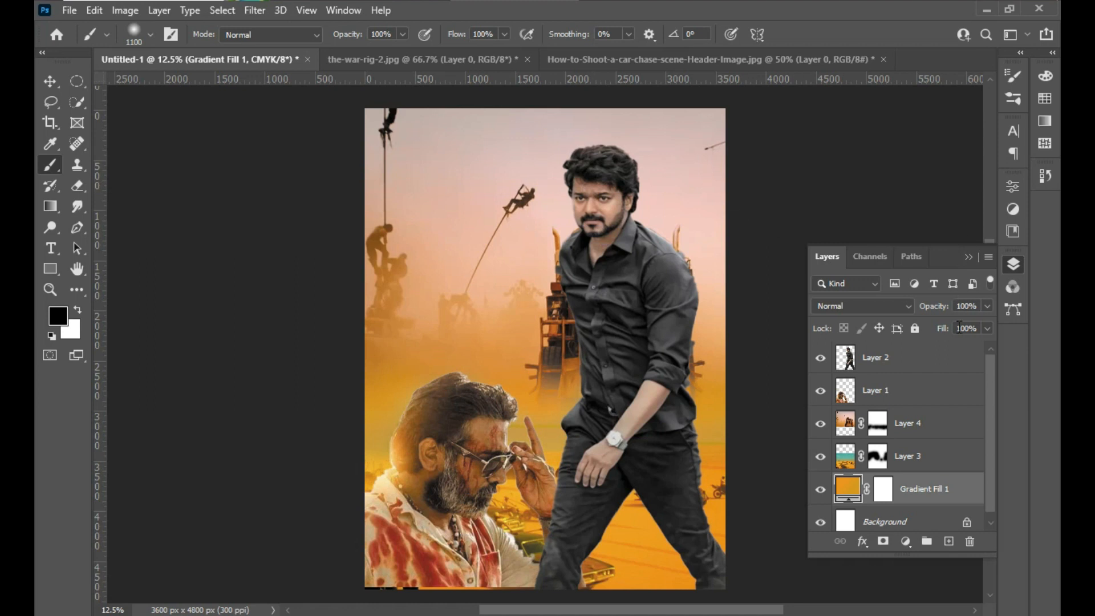
click(968, 257)
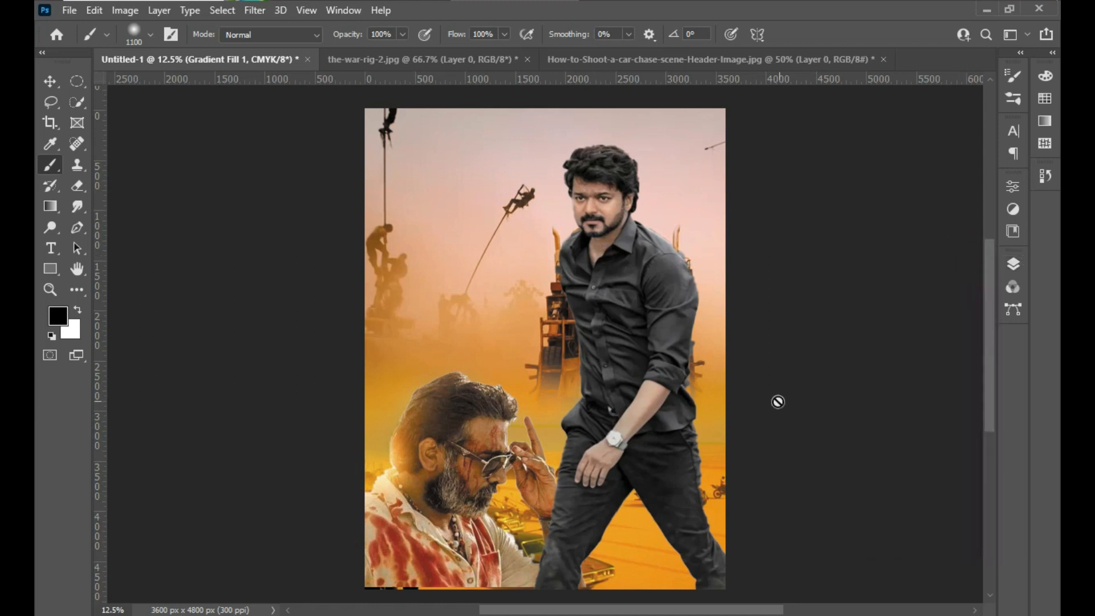
click(50, 81)
mouse_move(615, 285)
mouse_down()
mouse_move(591, 284)
mouse_move(607, 282)
mouse_up()
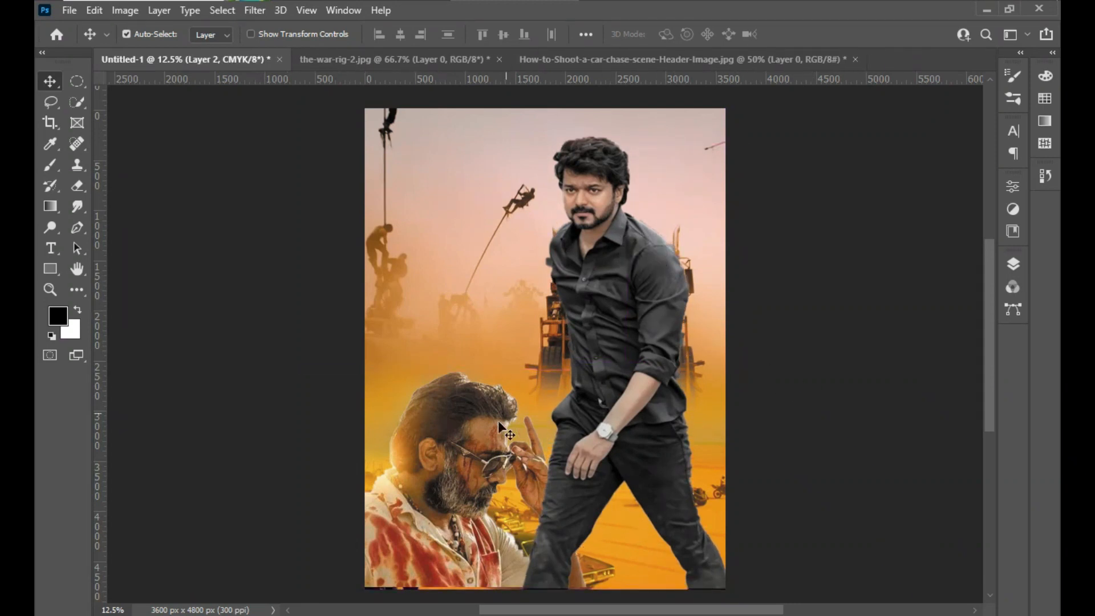
drag(483, 436, 481, 446)
click(654, 312)
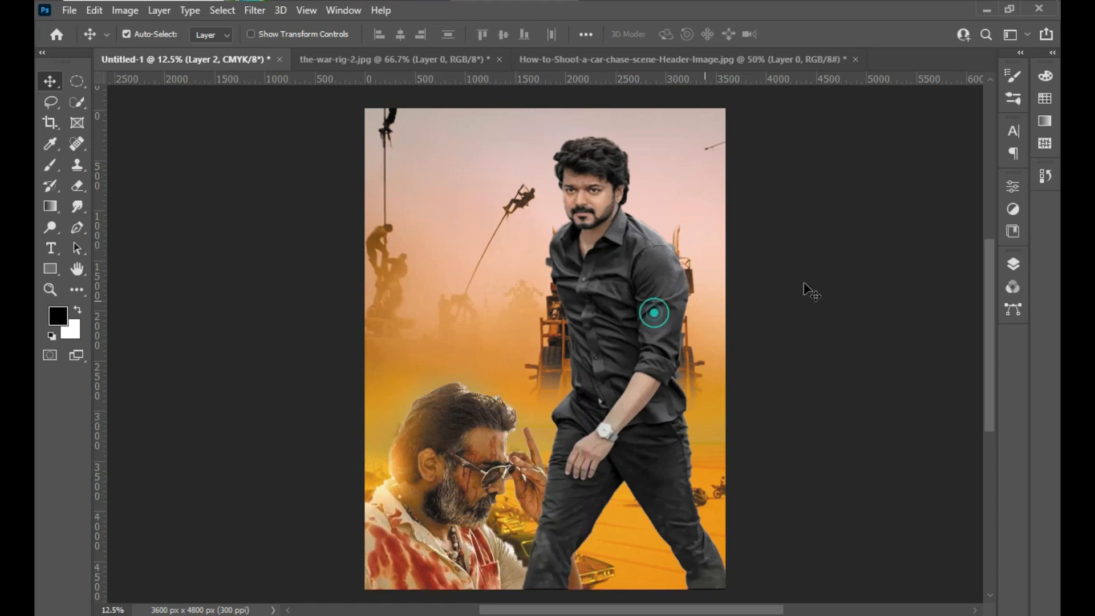
- Check which filters, including Filter Gallery, are available for the layers of the two men
click(1013, 264)
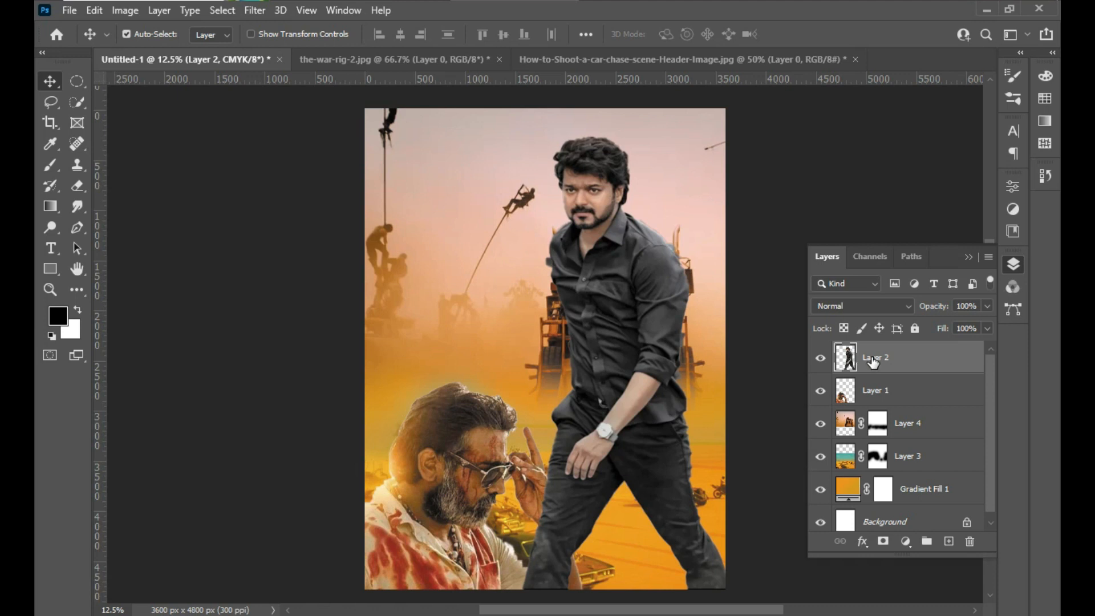
click(255, 11)
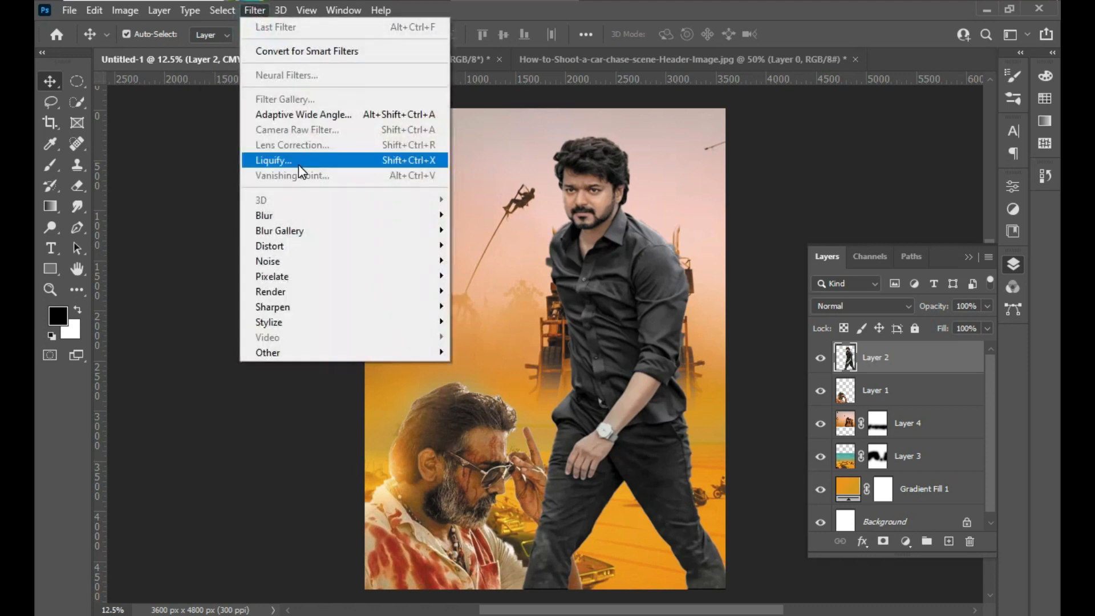
click(881, 357)
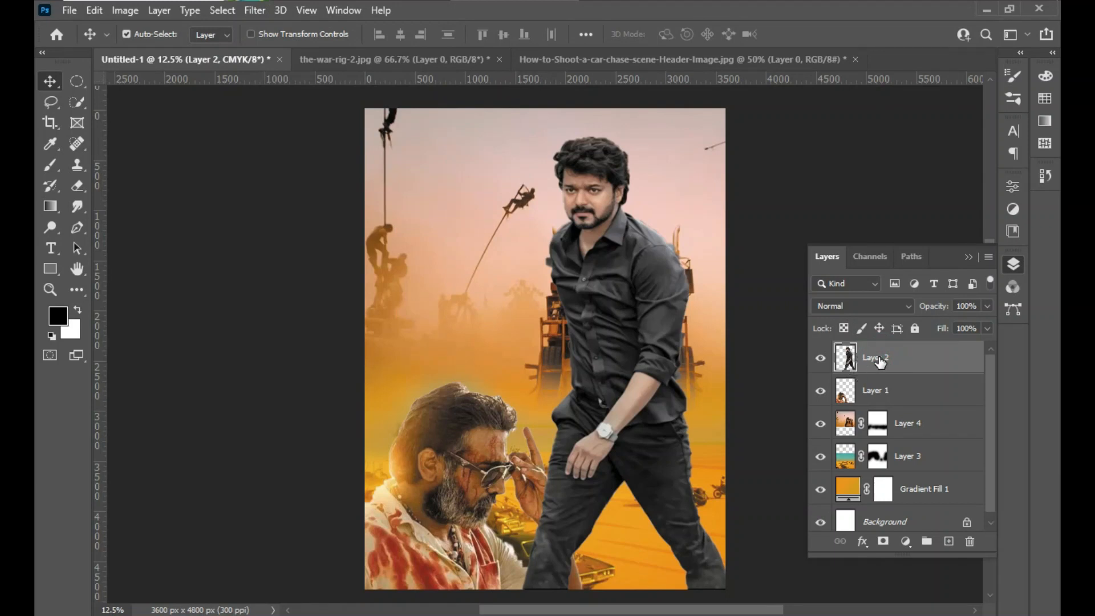
click(255, 10)
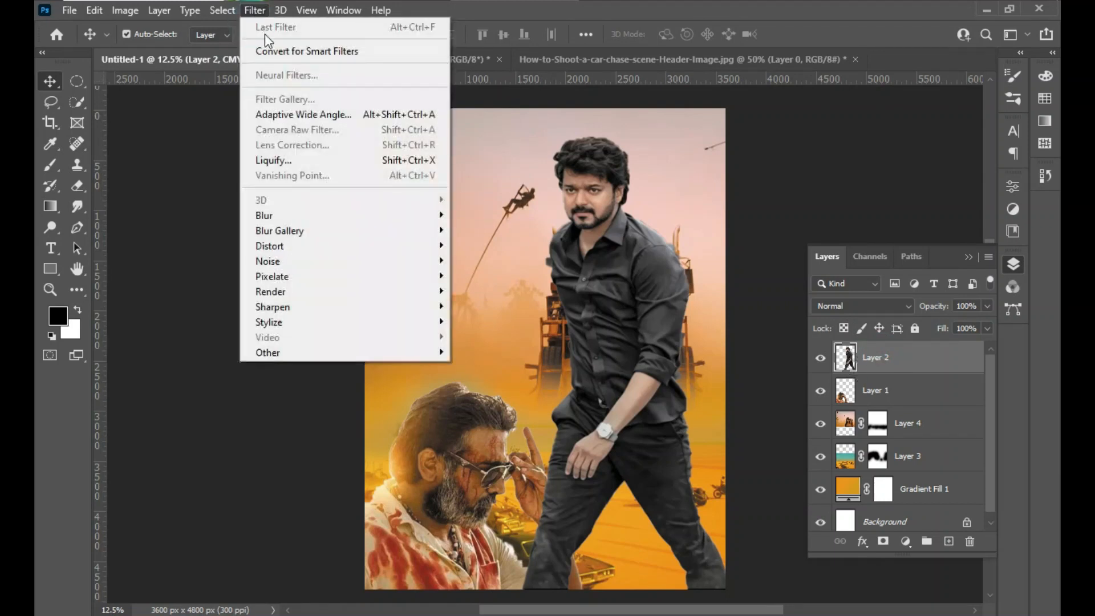
click(282, 98)
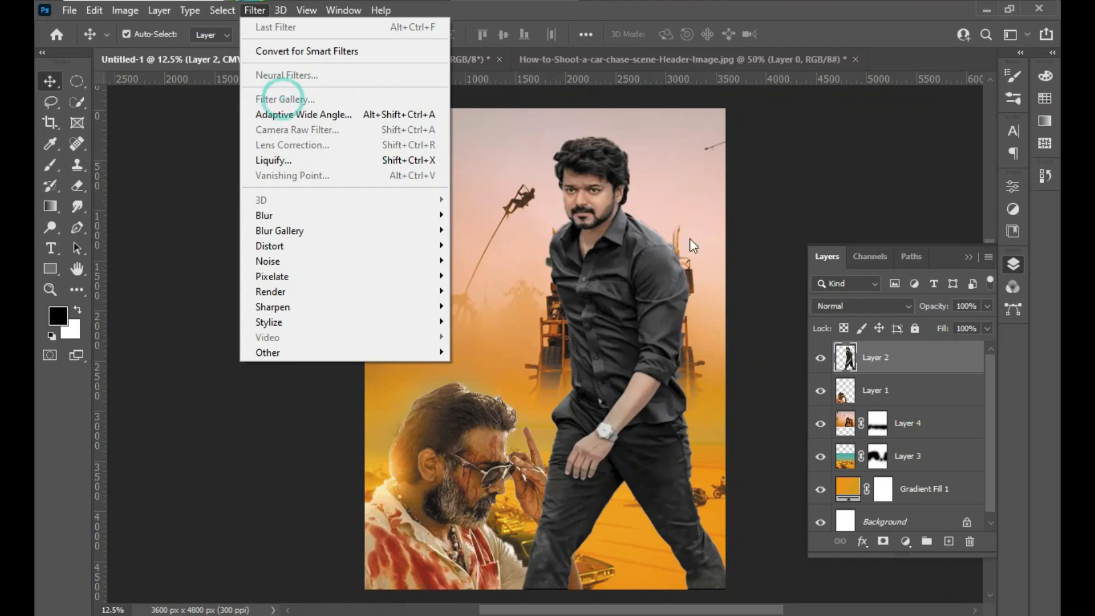
click(844, 365)
double_click(845, 360)
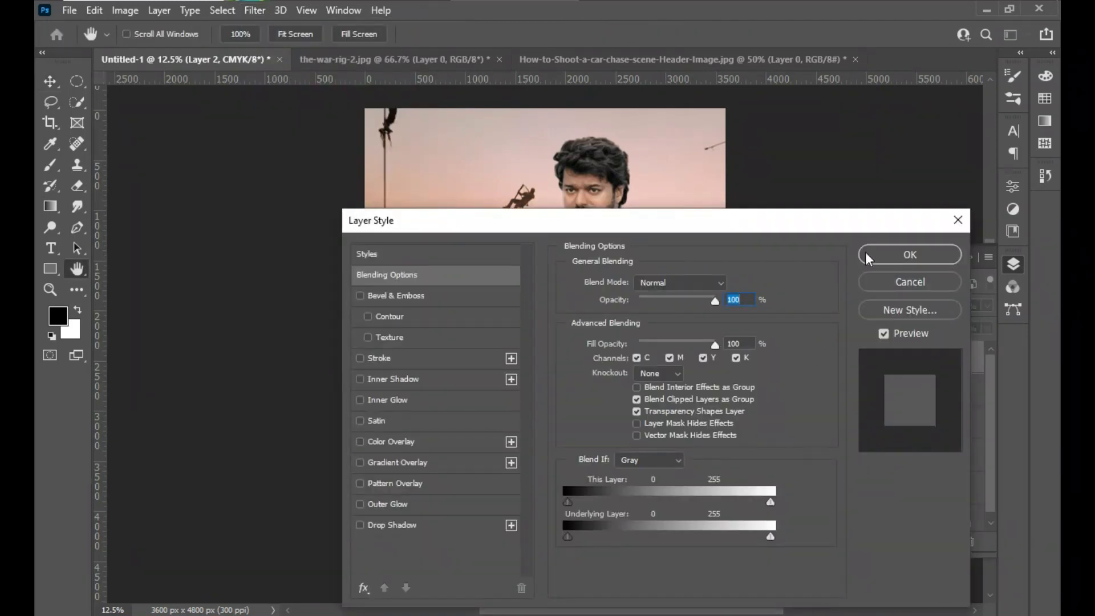
click(892, 252)
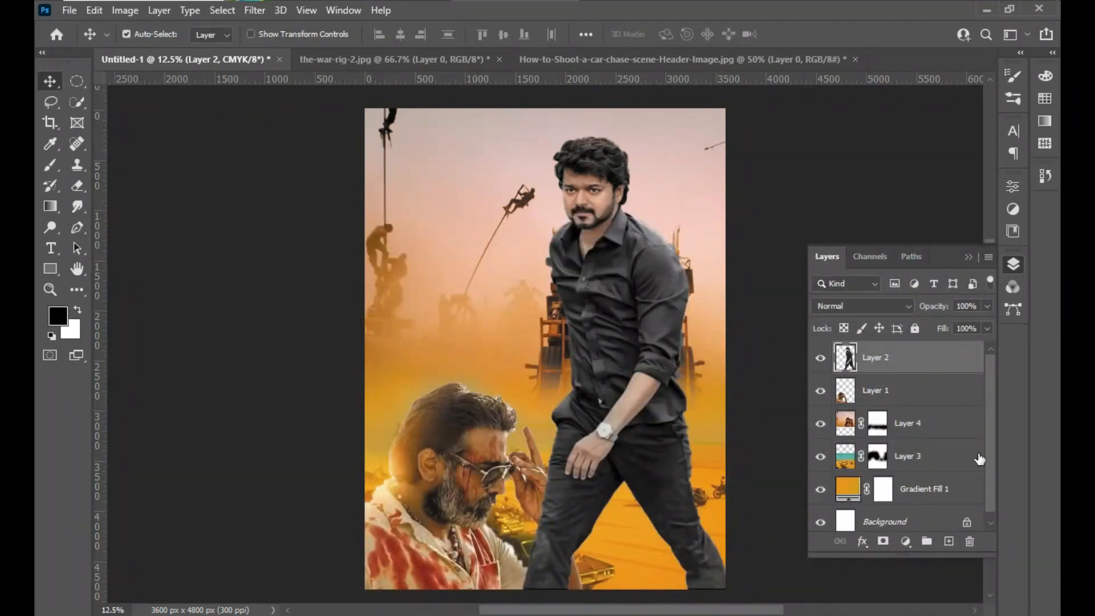
right_click(911, 365)
click(924, 358)
click(255, 10)
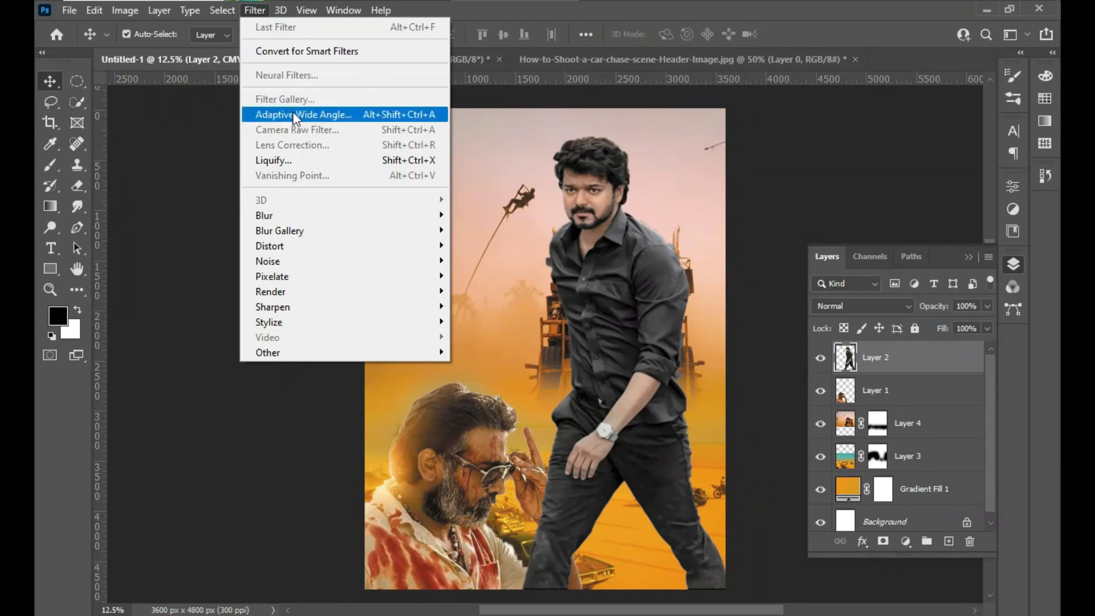
click(875, 401)
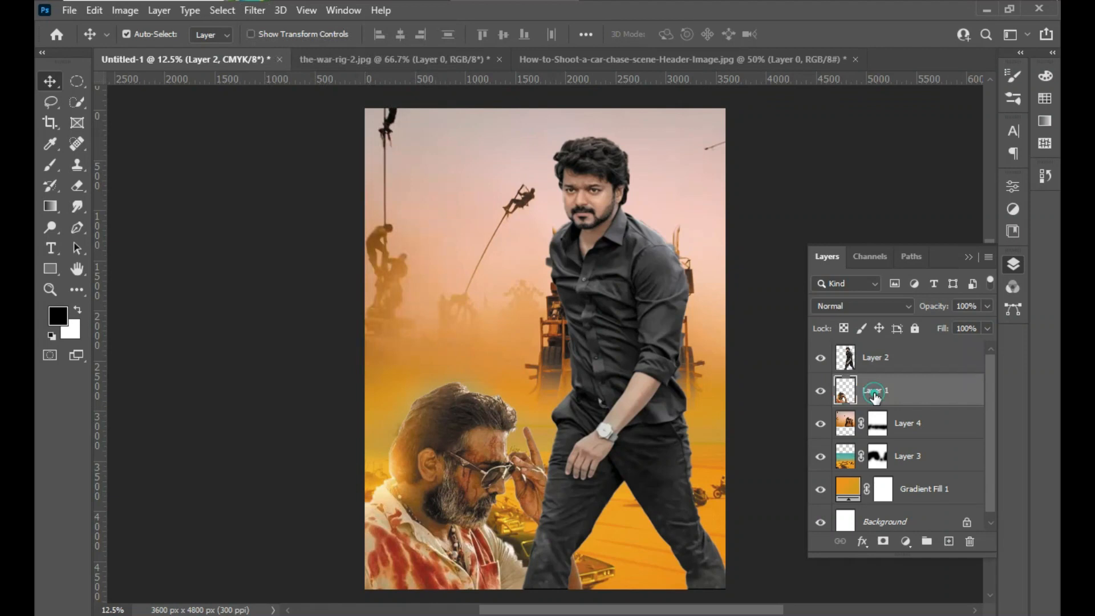
click(255, 10)
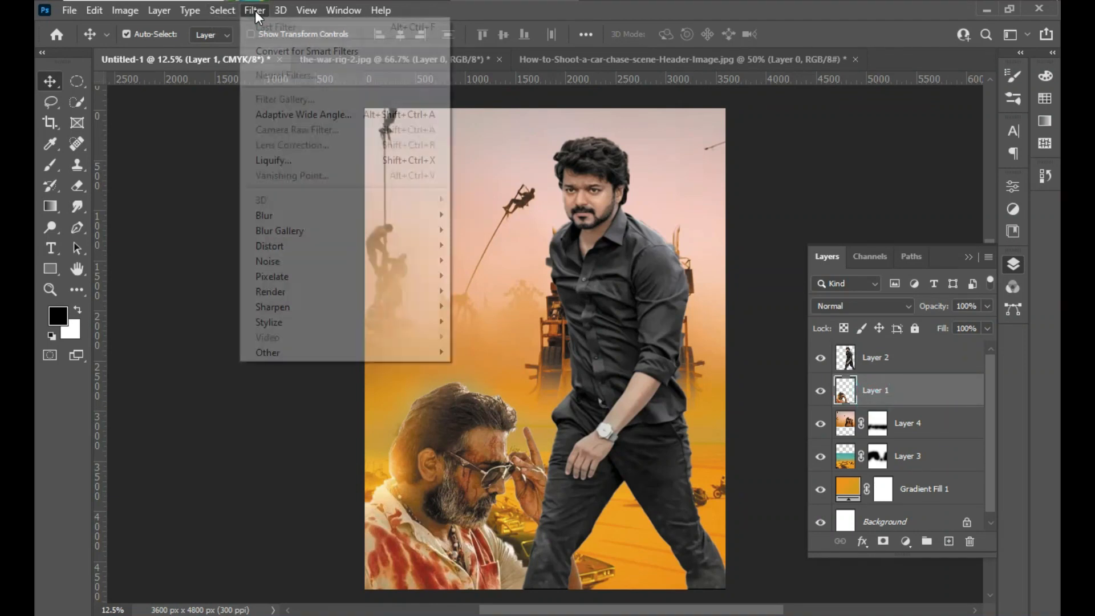
click(255, 10)
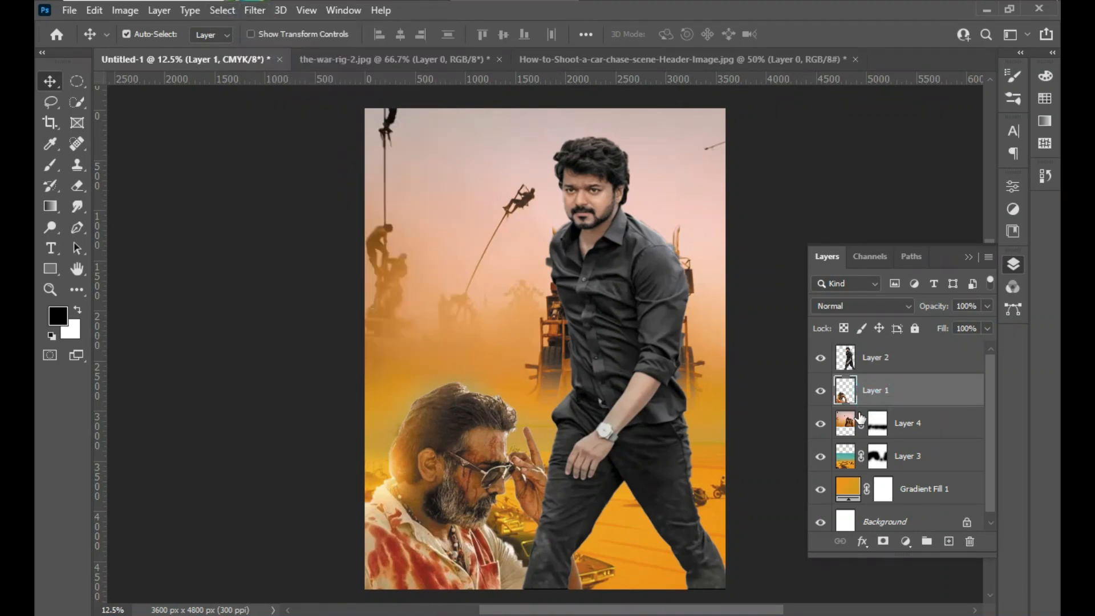
- Add a Color Balance adjustment above the black-shirt man's layer, shift its midtones toward red, and clip it to that layer
click(898, 363)
right_click(896, 359)
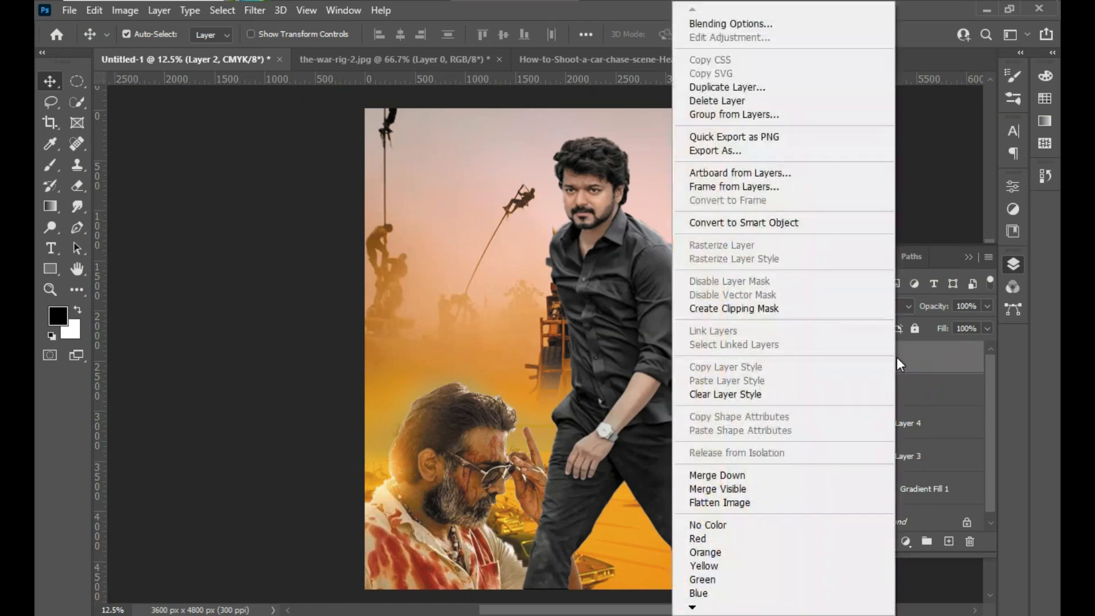
click(926, 352)
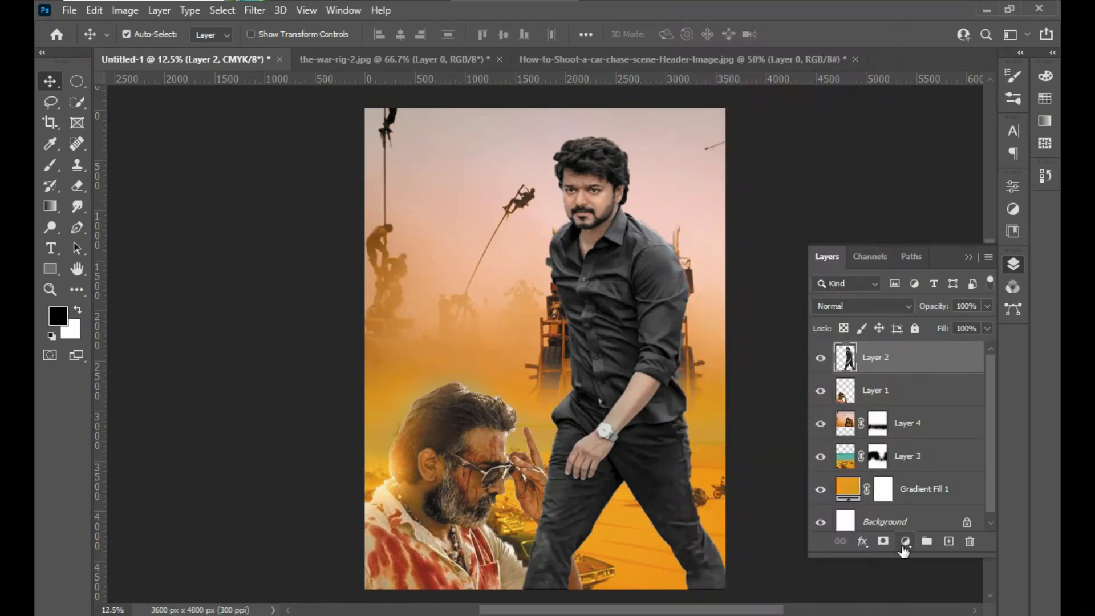
click(906, 541)
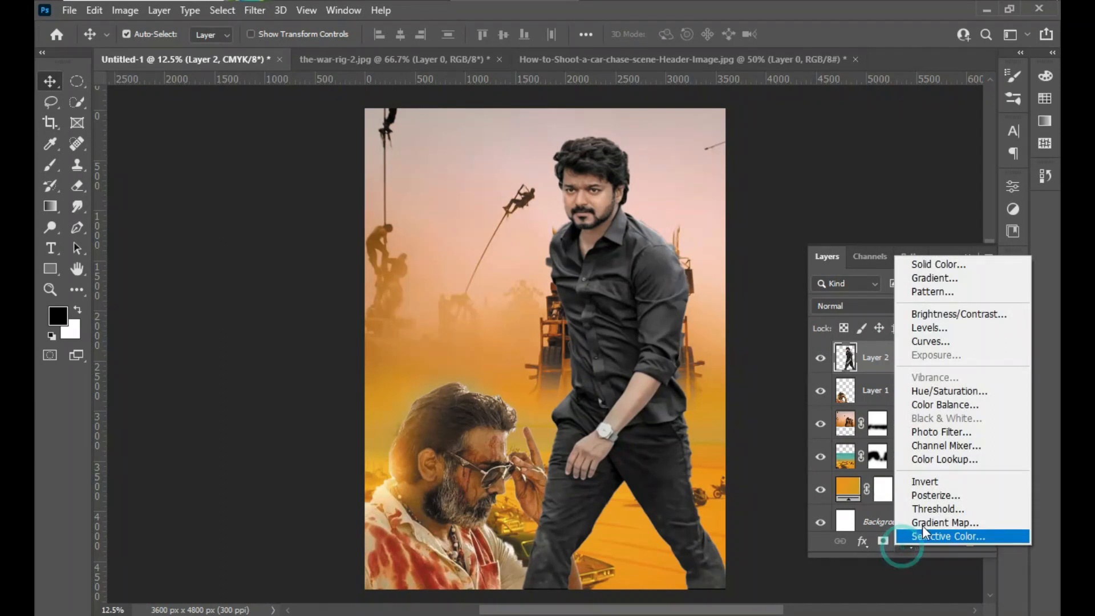
click(939, 406)
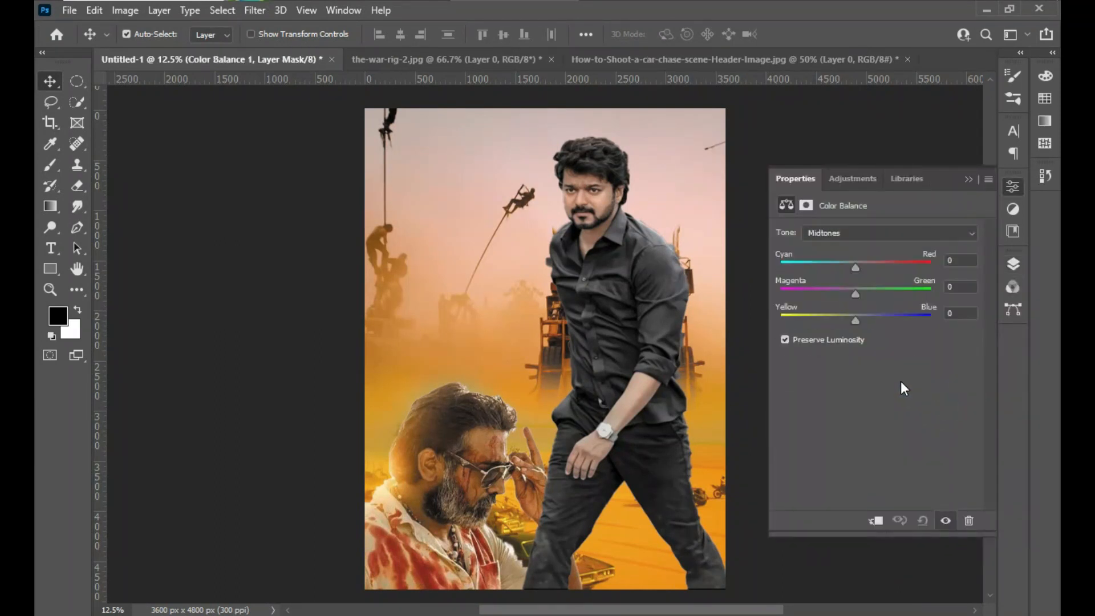
drag(855, 266, 870, 265)
drag(856, 320, 859, 293)
click(967, 178)
click(1019, 261)
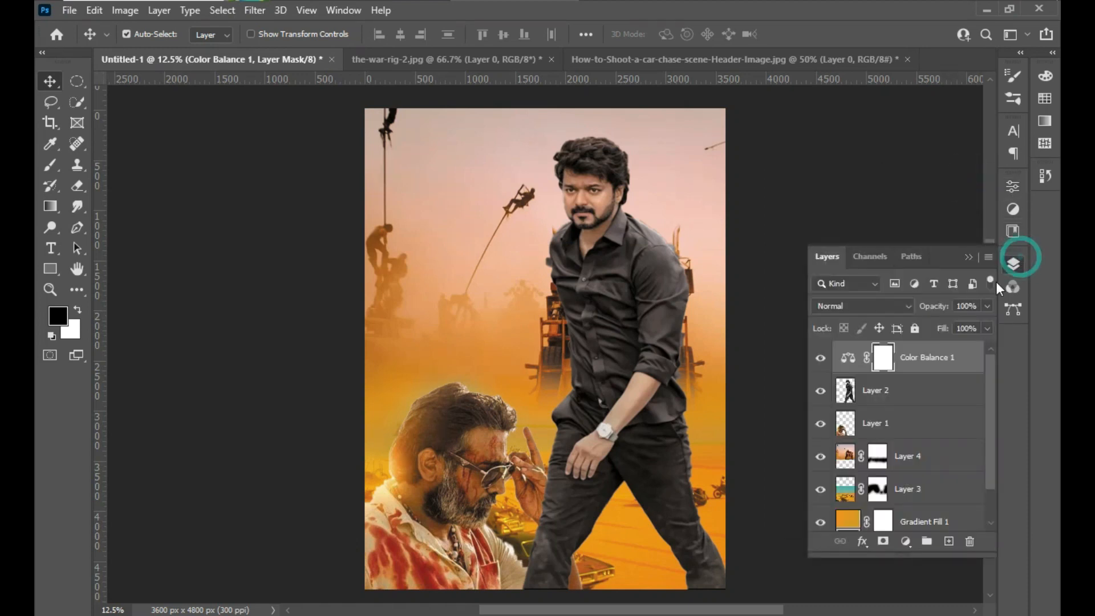
right_click(922, 362)
click(809, 307)
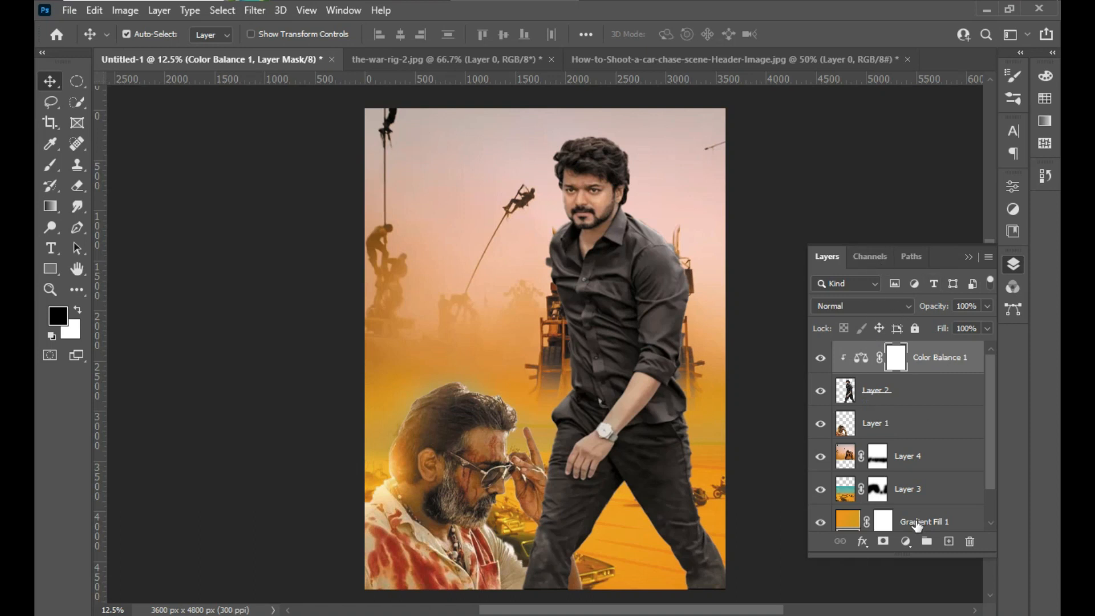
- Add a Levels adjustment with a slight midtone change above the Color Balance and clip it to the black-shirt man's layer
click(906, 541)
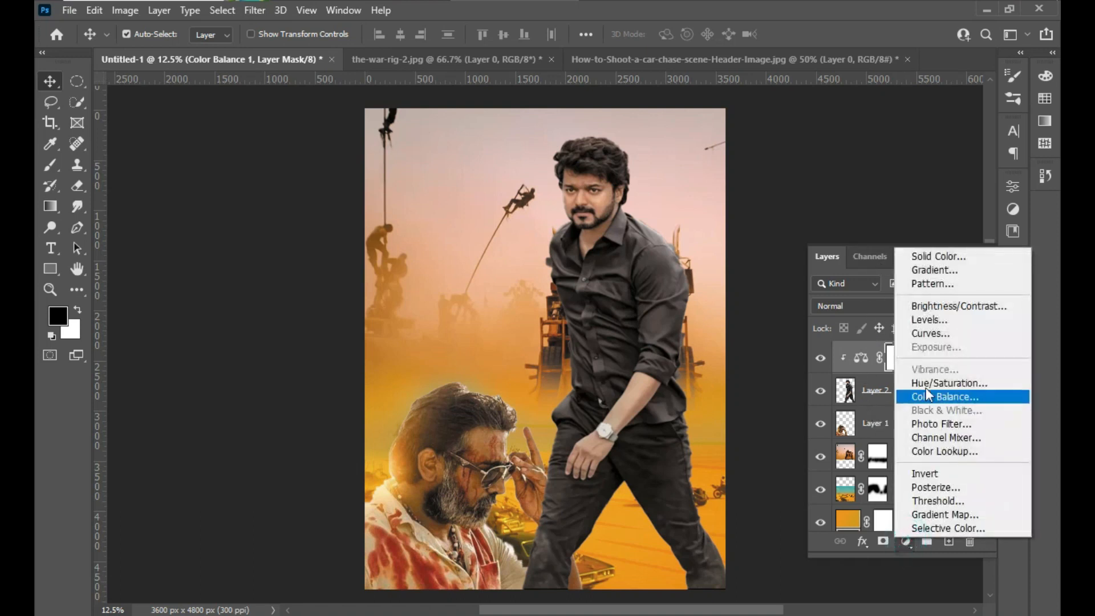
click(936, 321)
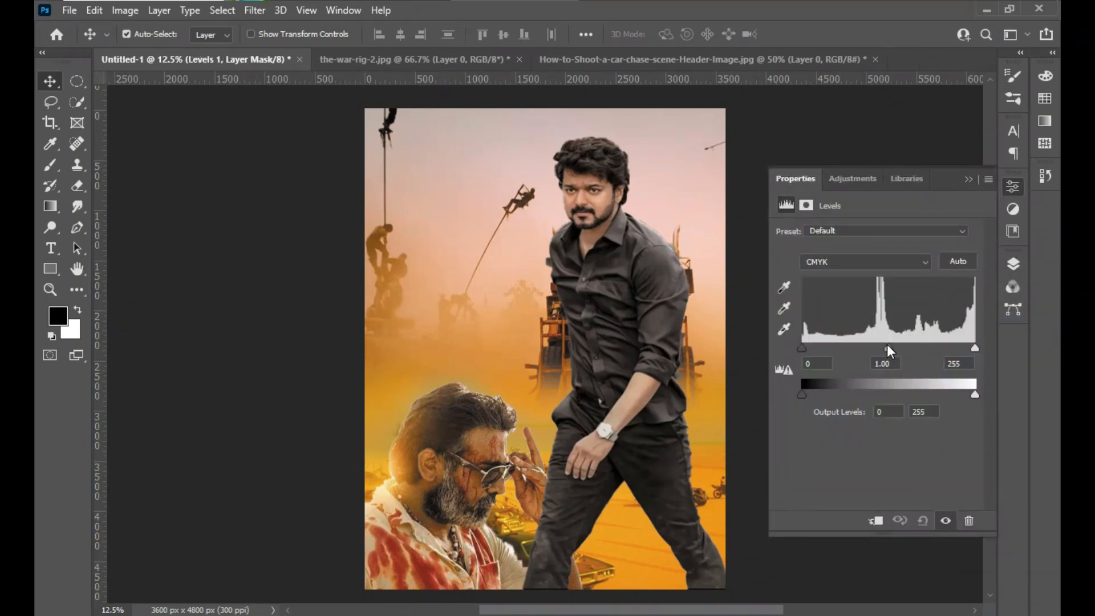
drag(891, 346, 888, 346)
click(966, 180)
click(1014, 264)
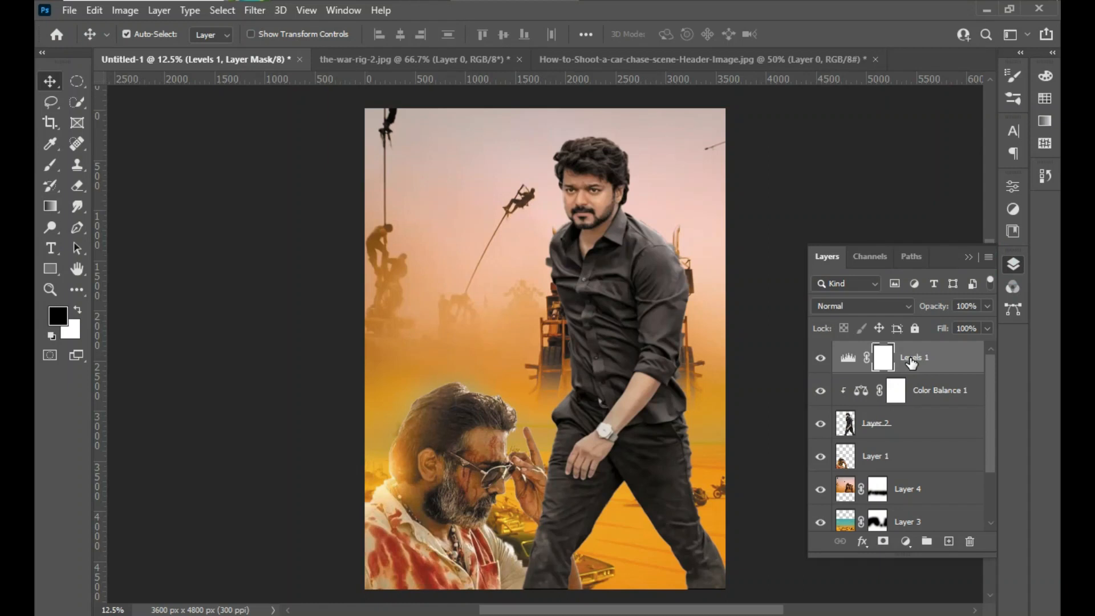
right_click(911, 363)
click(733, 306)
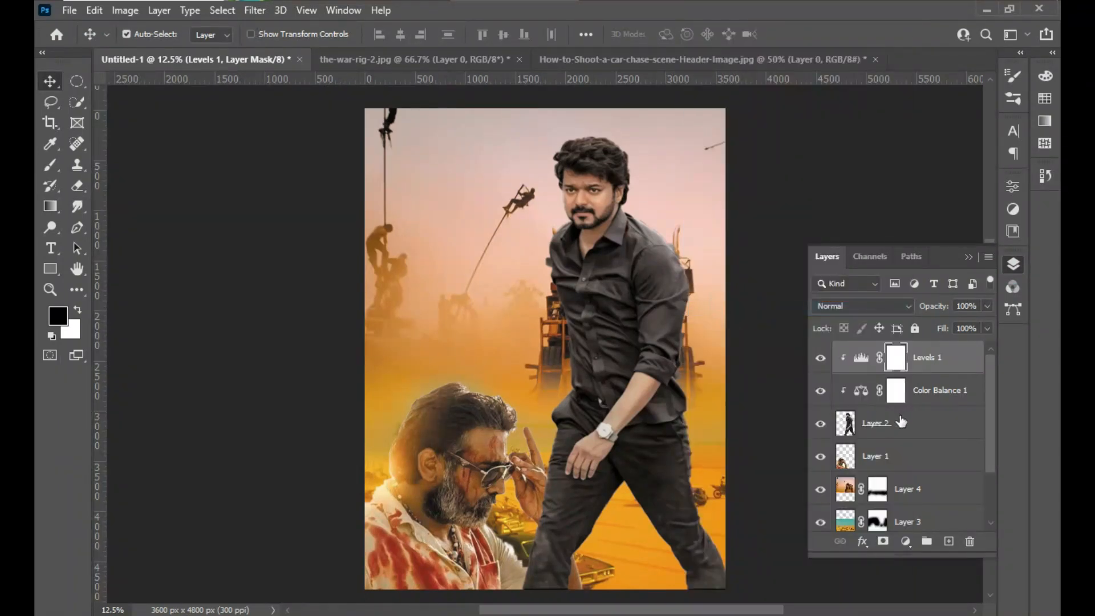
- Add a Color Balance adjustment directly above the layer of the man in sunglasses and shift its midtones toward red
click(905, 541)
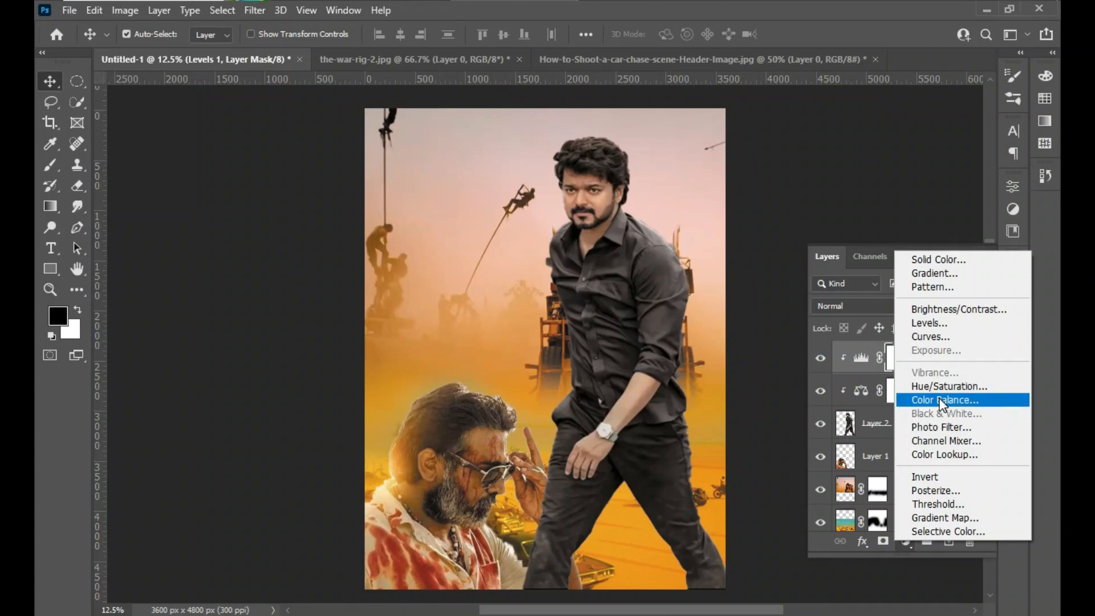
click(860, 575)
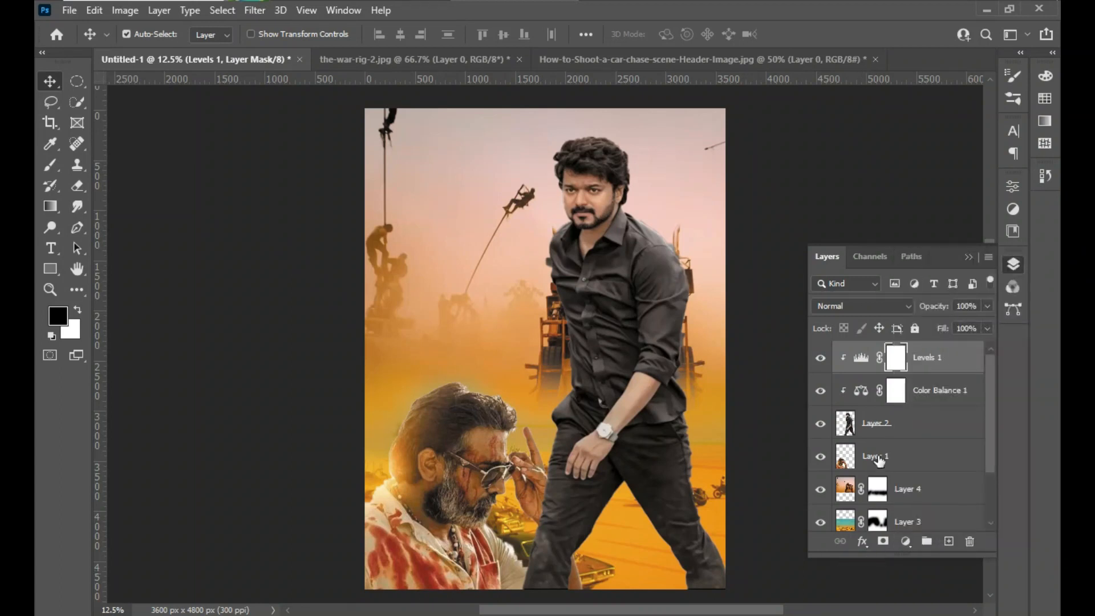
click(878, 458)
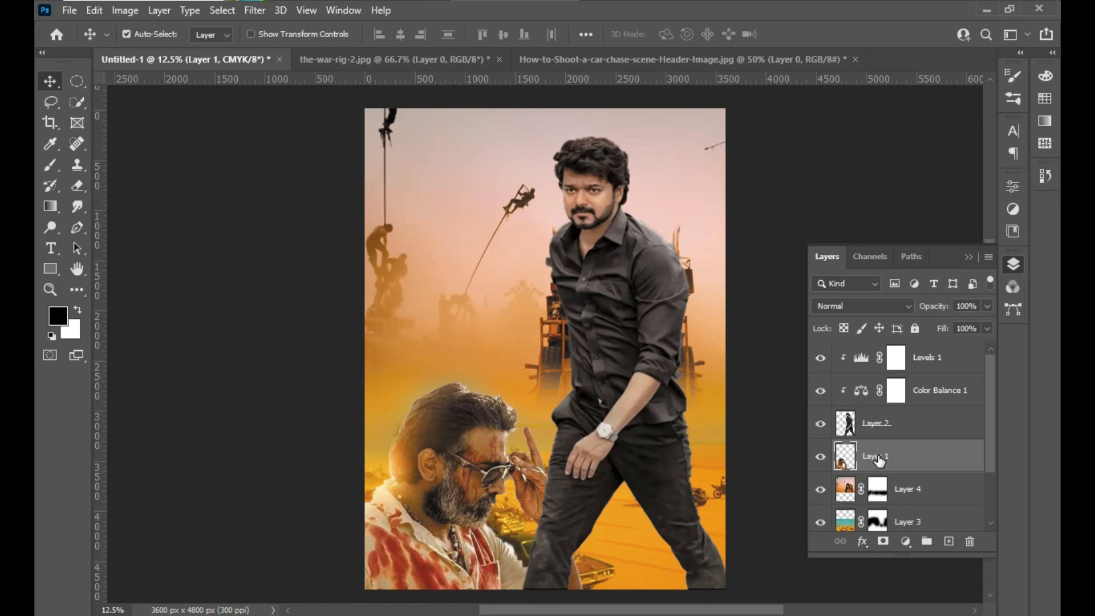
click(906, 541)
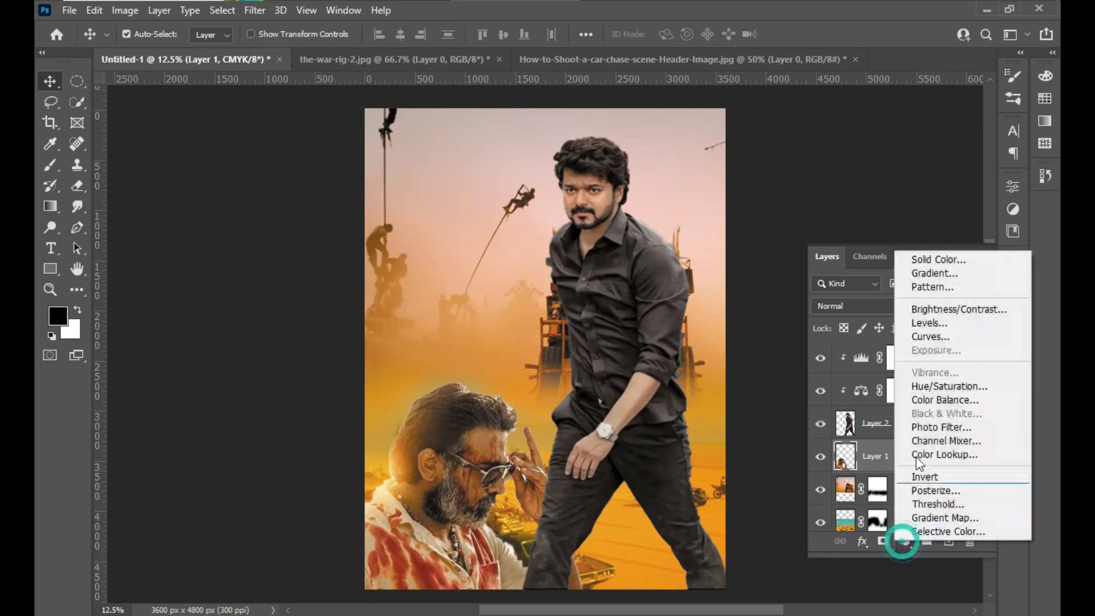
click(938, 401)
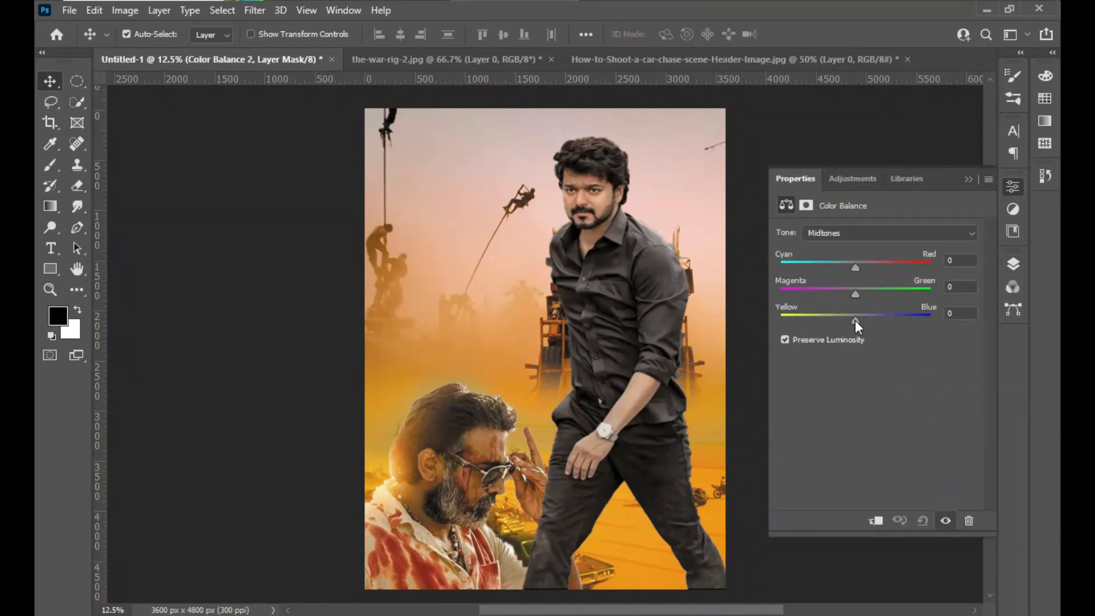
mouse_move(851, 321)
mouse_down()
mouse_move(837, 317)
mouse_move(860, 310)
mouse_up()
mouse_move(854, 265)
mouse_down()
mouse_move(845, 265)
mouse_move(877, 265)
mouse_move(867, 266)
mouse_up()
click(967, 179)
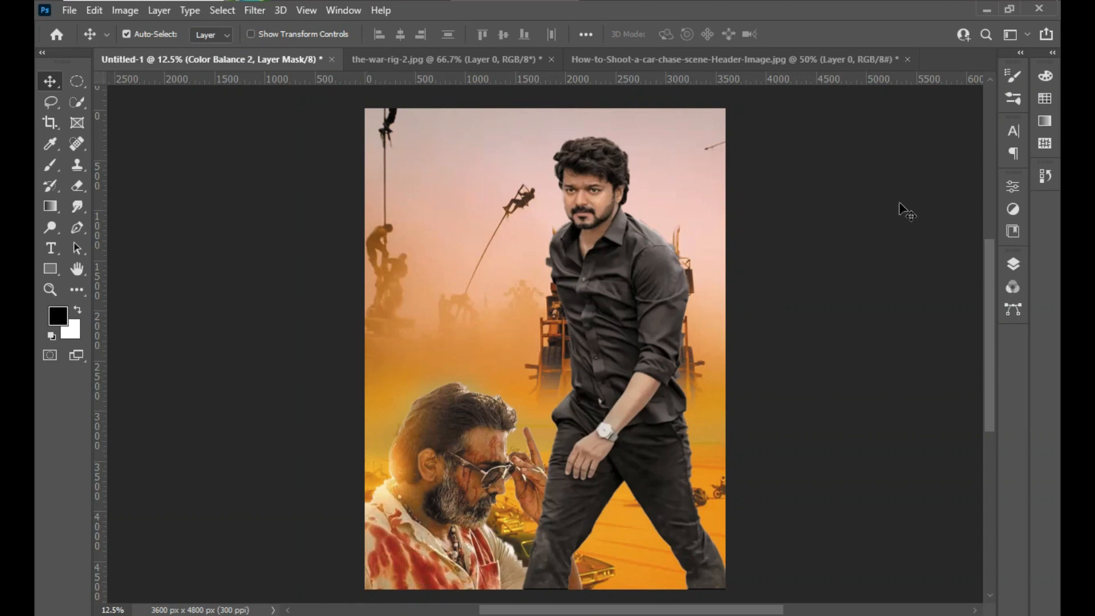
click(1013, 264)
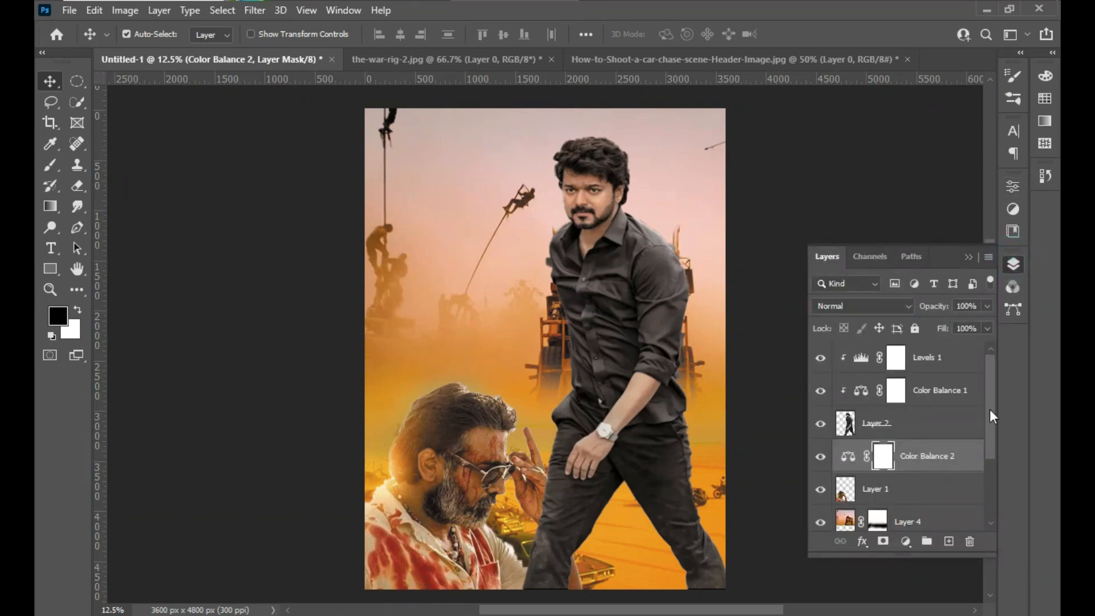
- Merge all layers from Levels 1 down to Gradient Fill 1 and check which filters are available for the merged layer
drag(991, 408, 989, 371)
click(968, 360)
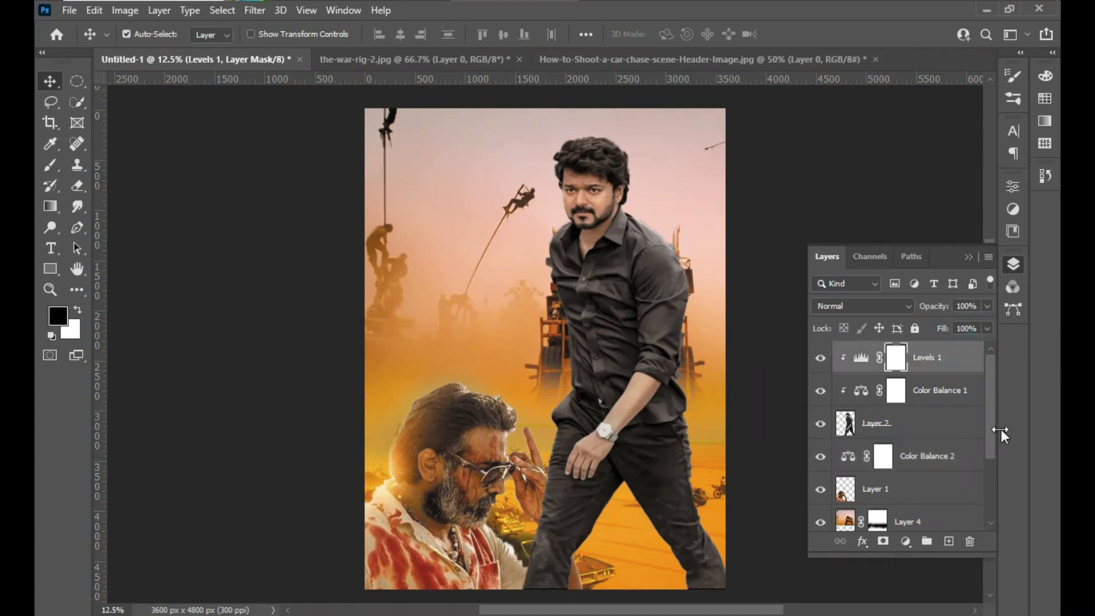
drag(988, 430, 994, 495)
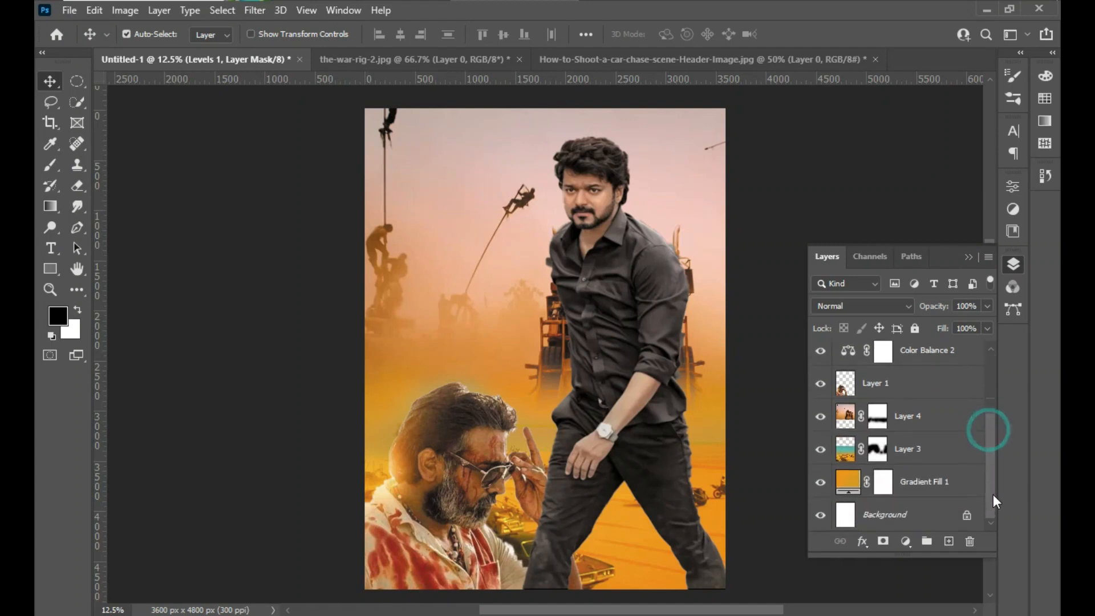
shift+click(936, 490)
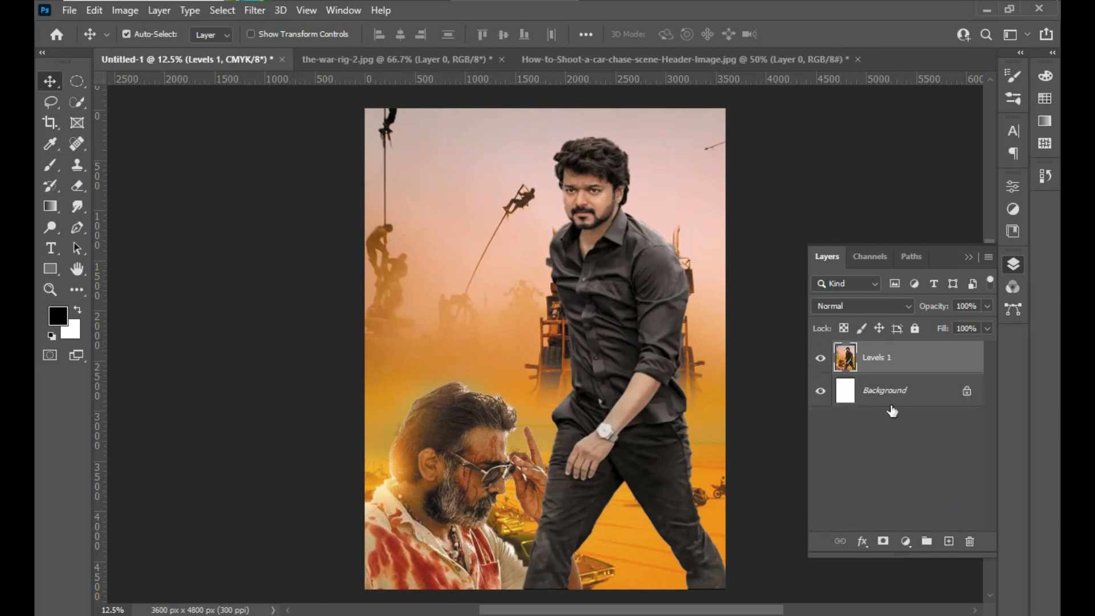
click(256, 10)
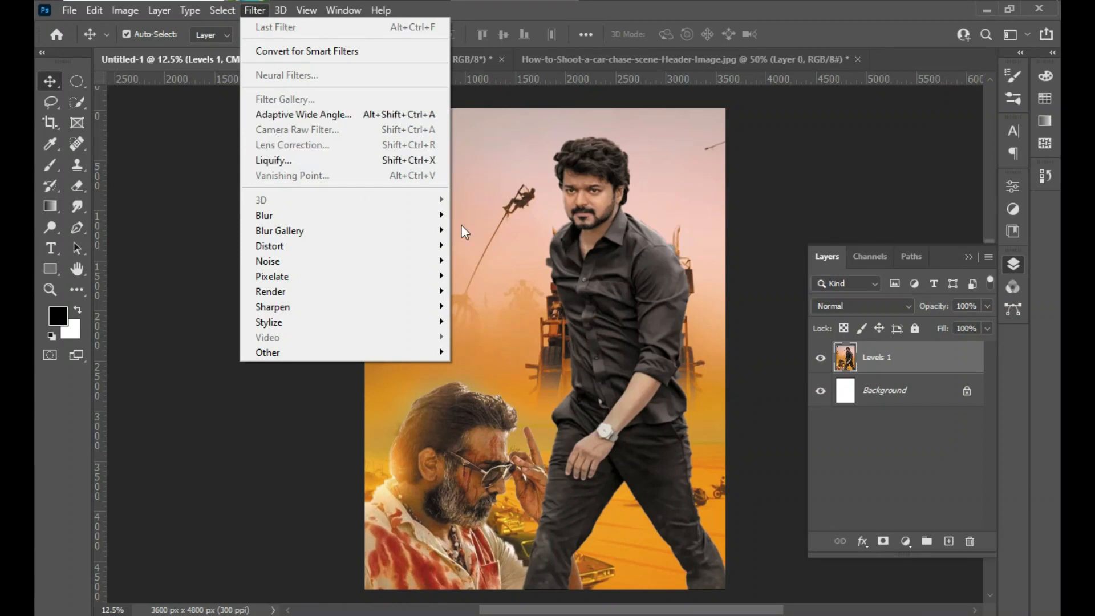
click(939, 357)
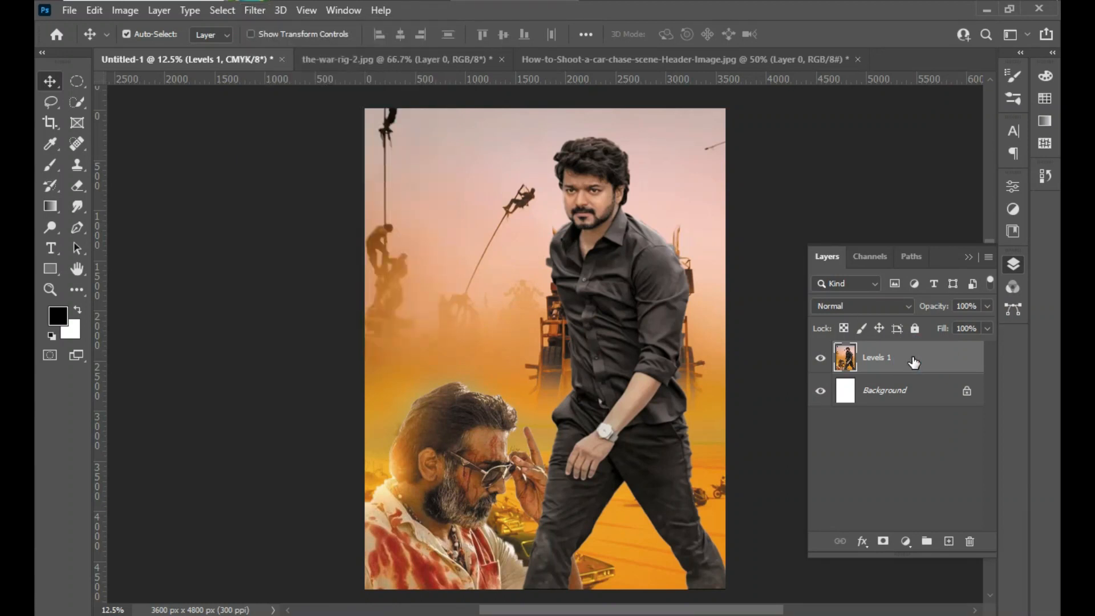
right_click(912, 359)
click(924, 362)
- Try a Color Balance adjustment with a small shift toward red on the merged image, and undo it together with the merge
click(906, 541)
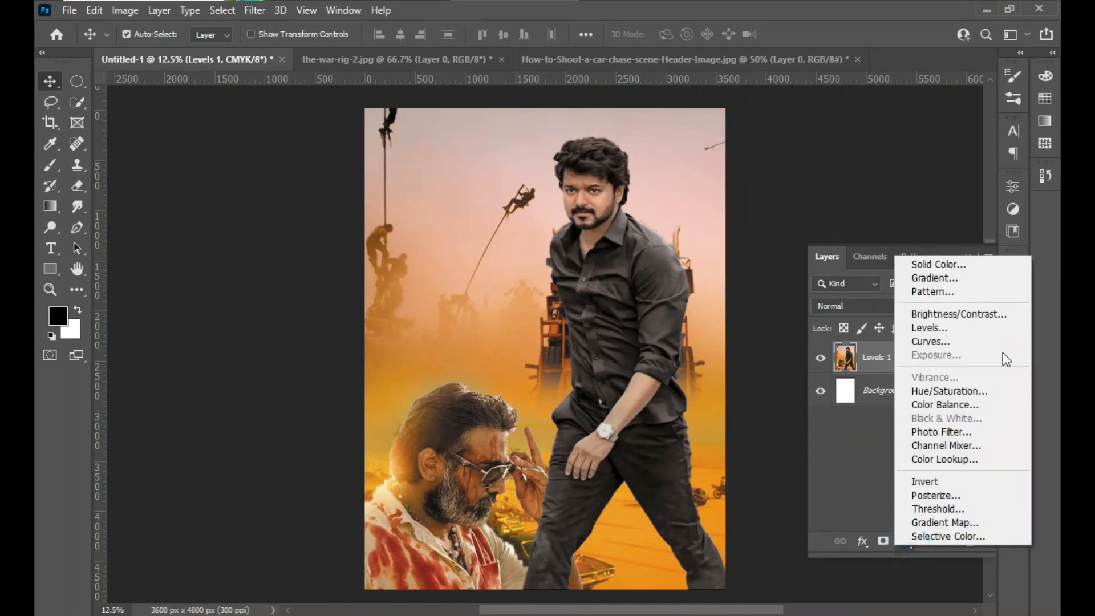
click(945, 406)
drag(854, 268, 858, 266)
click(969, 179)
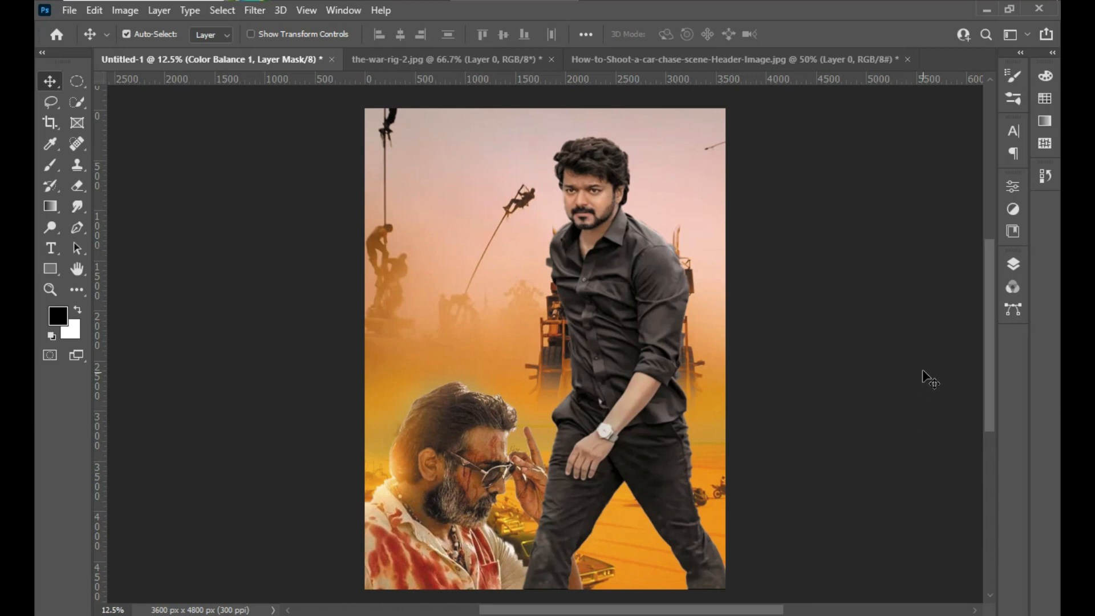
click(1017, 258)
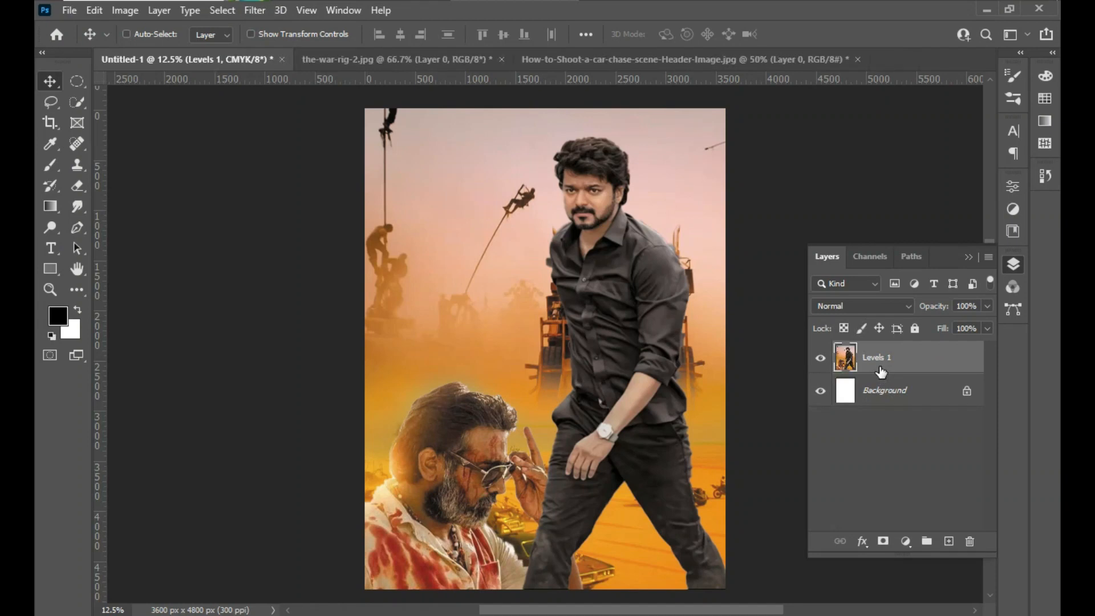
- Enlarge the man in sunglasses proportionally with Free Transform and move him left into the poster's lower-left corner
drag(994, 402, 993, 433)
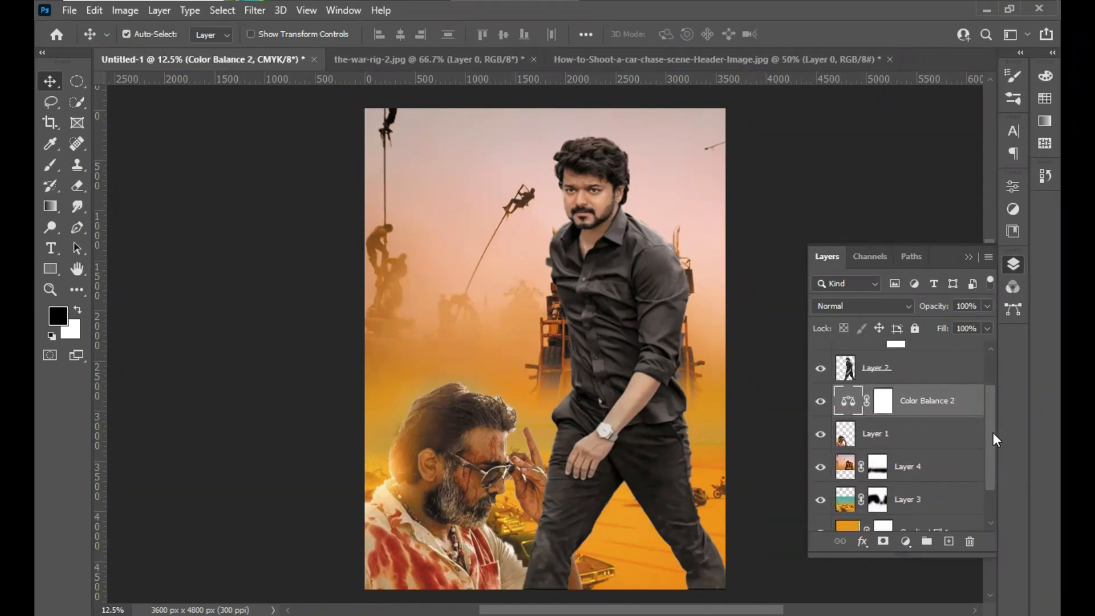
click(883, 434)
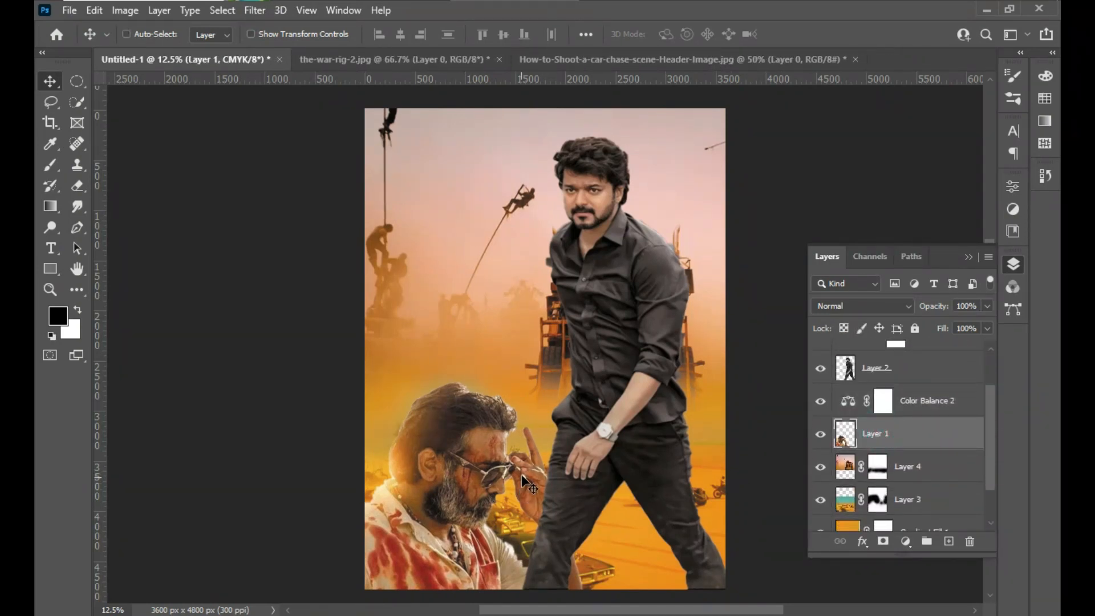
key(ctrl+t)
drag(585, 381, 606, 365)
drag(515, 432, 473, 432)
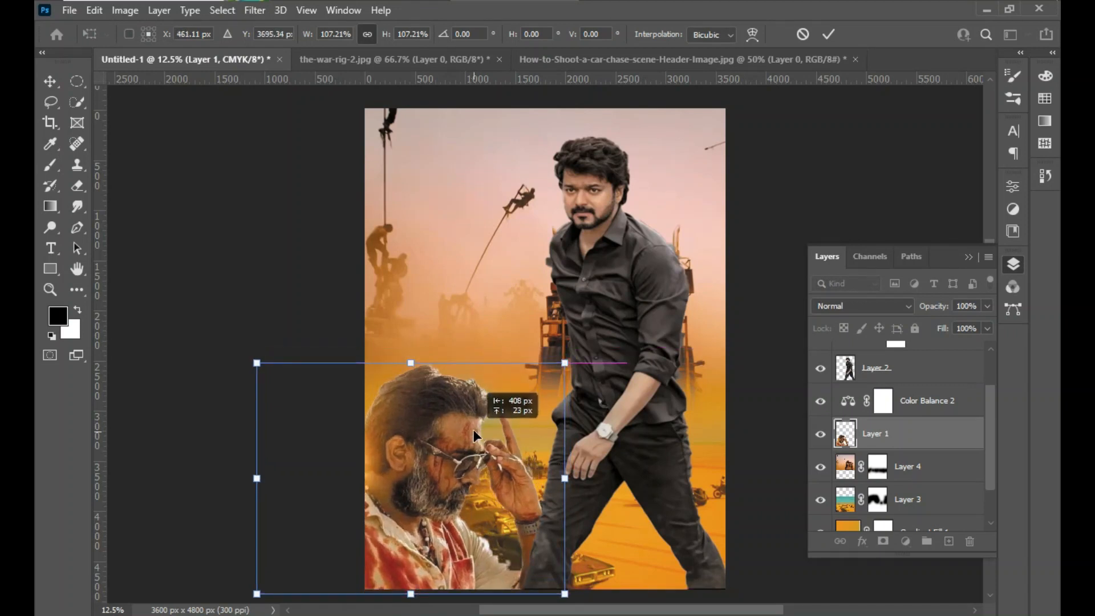
drag(473, 435, 475, 431)
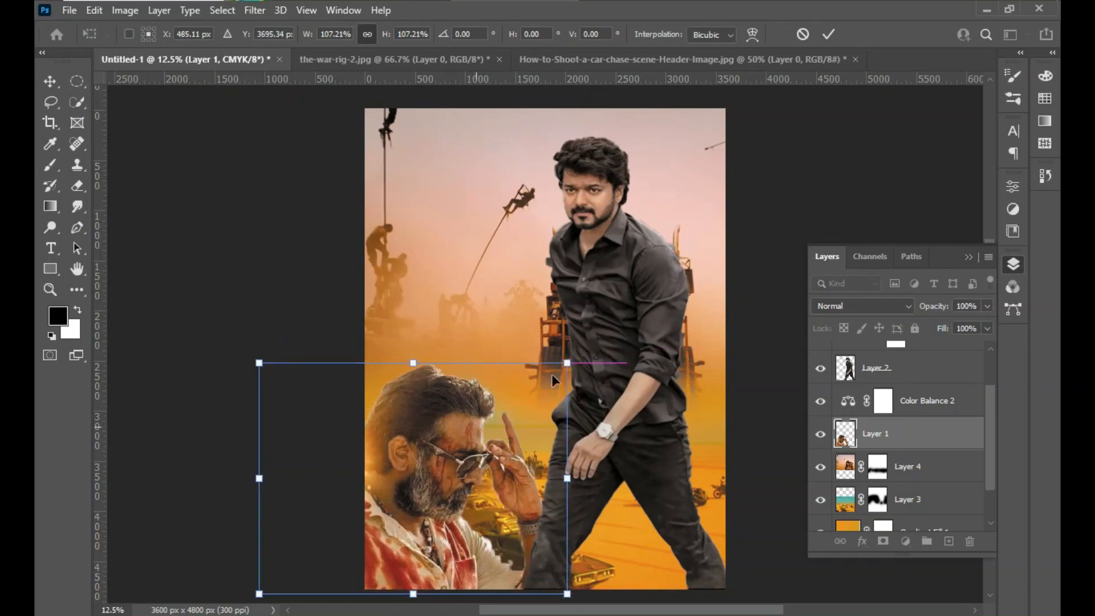
mouse_move(565, 363)
mouse_down()
mouse_move(594, 355)
mouse_move(585, 355)
mouse_up()
key(Return)
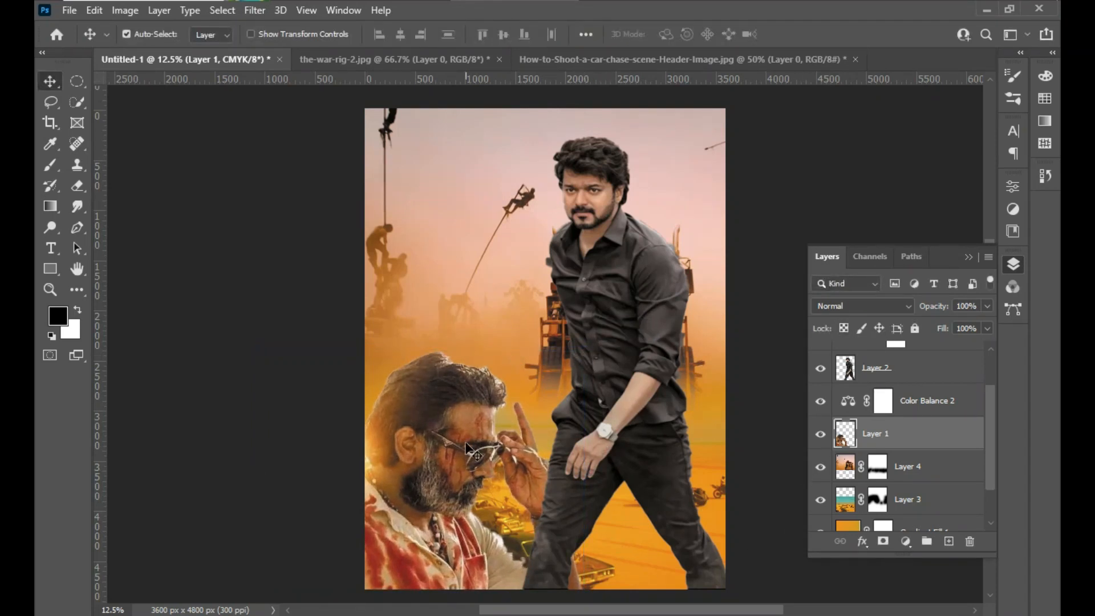
- Merge the layers from Levels 1 down to Gradient Fill 1 into a single layer above the Background
scroll(989, 434, up, 2)
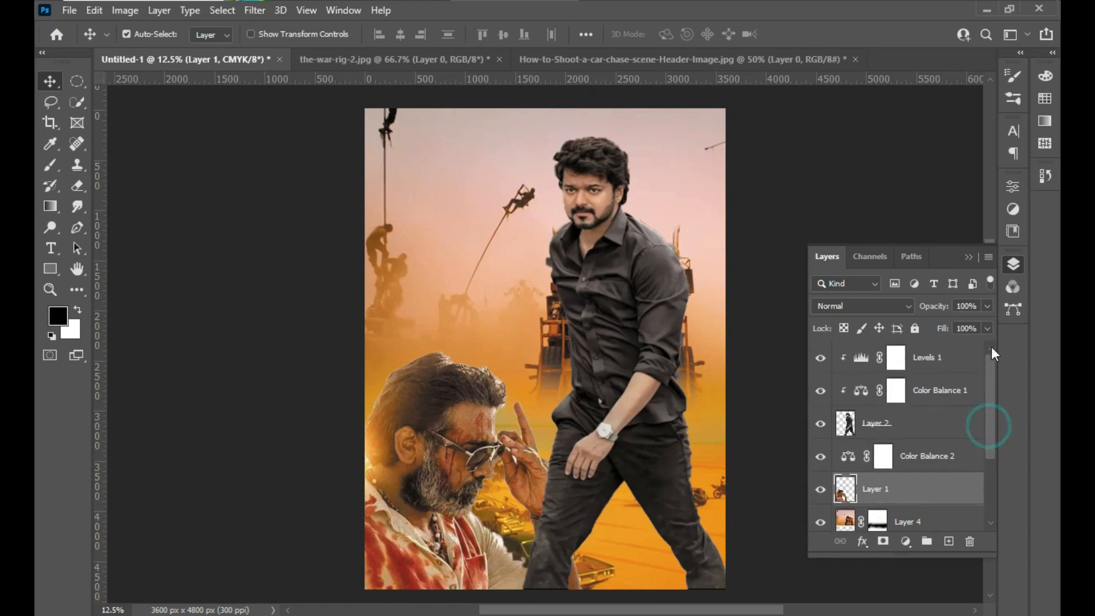
click(938, 368)
drag(991, 409, 990, 504)
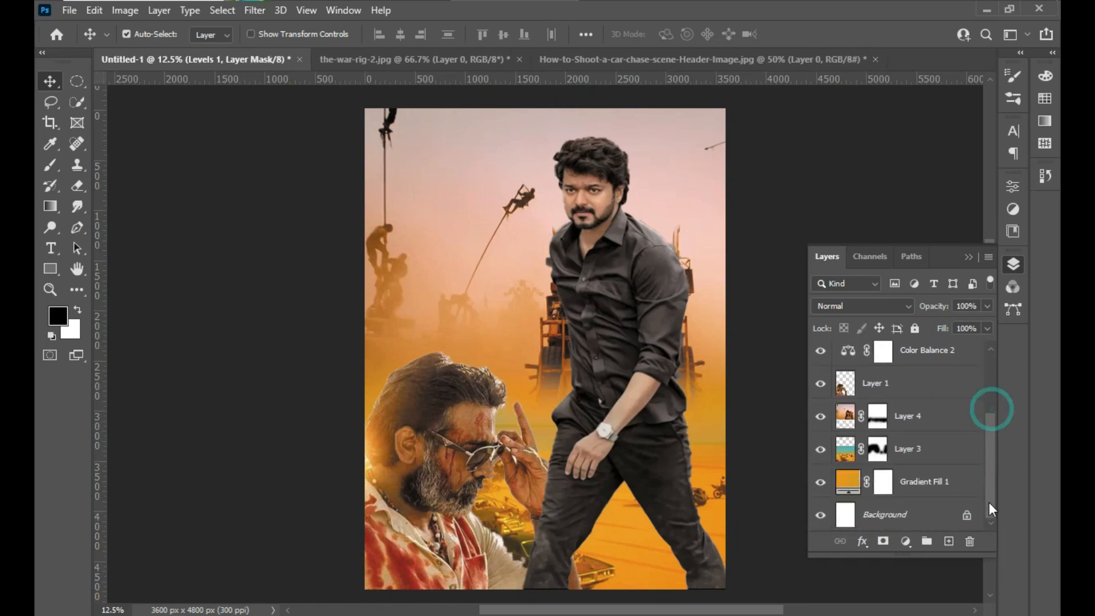
shift+click(946, 482)
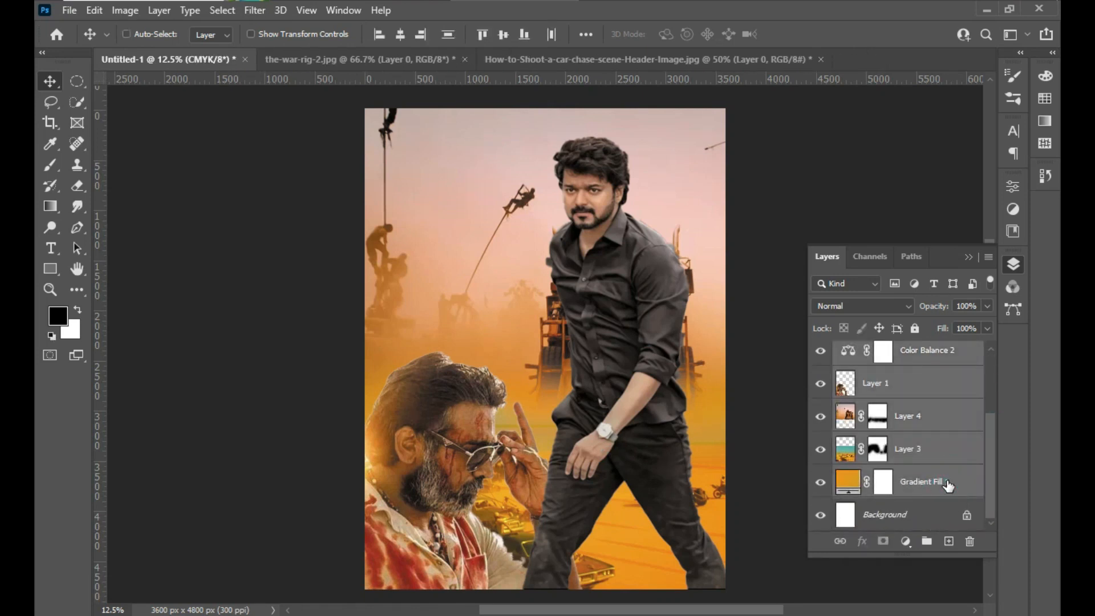
key(ctrl+e)
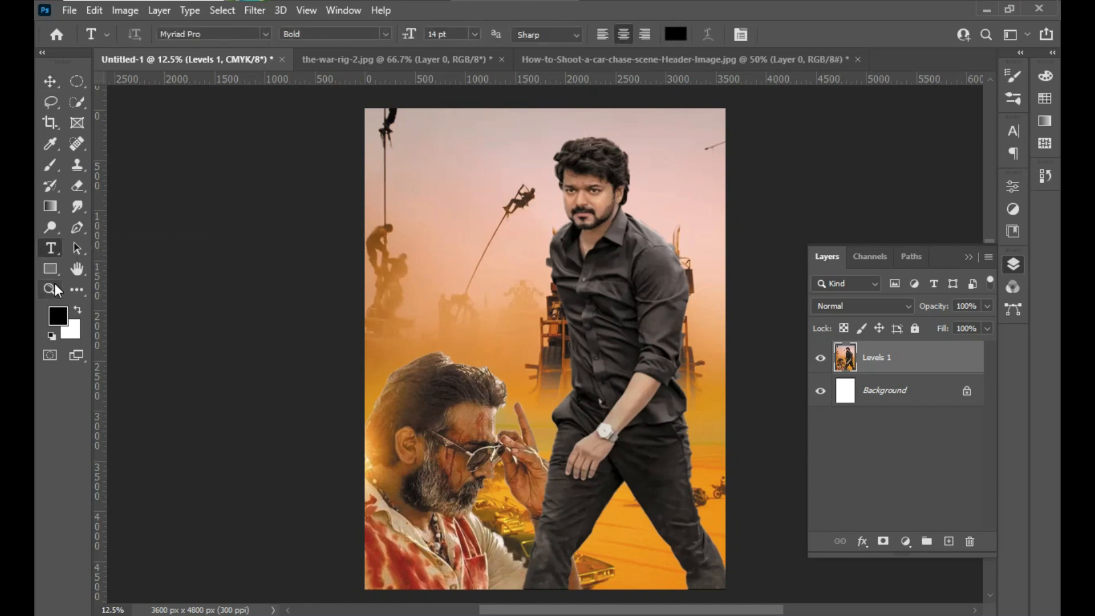
- Add the horizontal text "BLACK WAR" in black 14 pt Myriad Pro Bold on the poster's left side
right_click(50, 248)
click(84, 246)
click(407, 249)
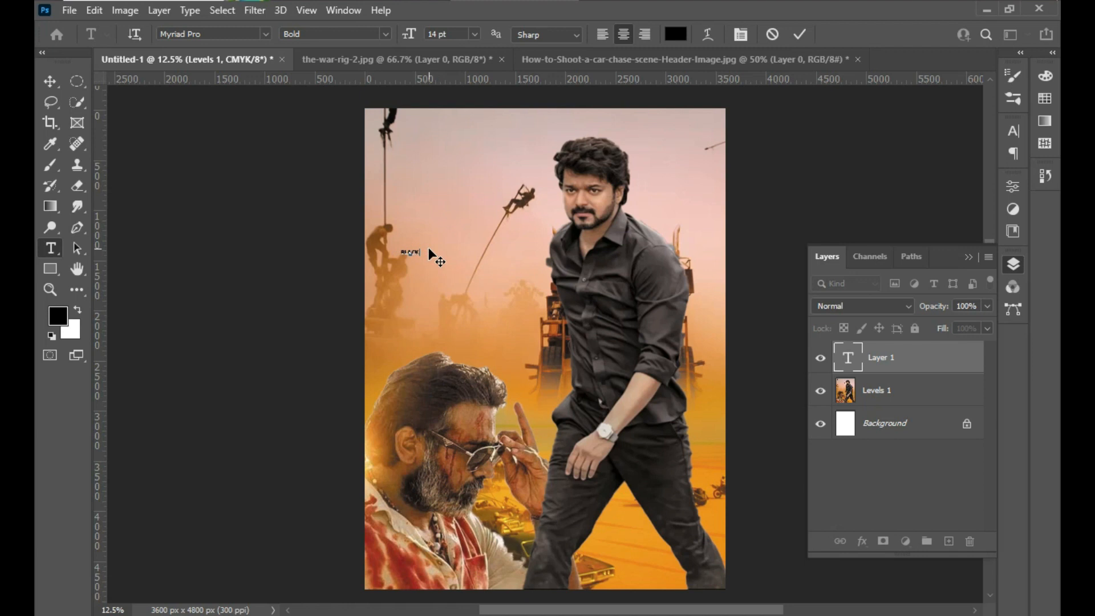
text(BLACKWAR)
click(50, 81)
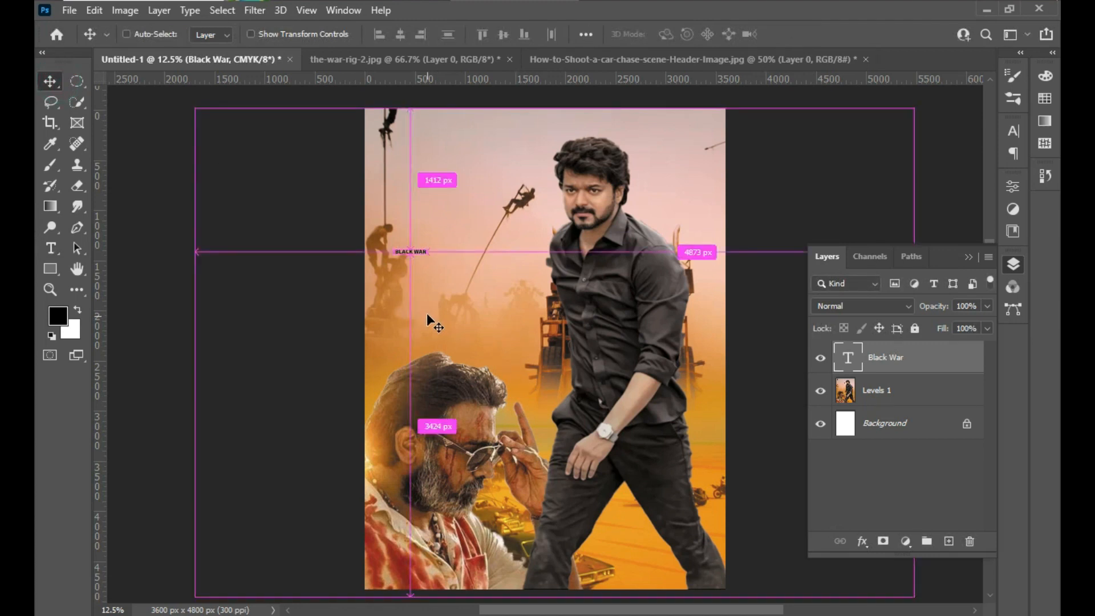
- Scale the BLACK WAR text proportionally to about 619% and move it over the lower part of the poster
key(ctrl+t)
drag(448, 237, 505, 233)
drag(465, 265, 600, 530)
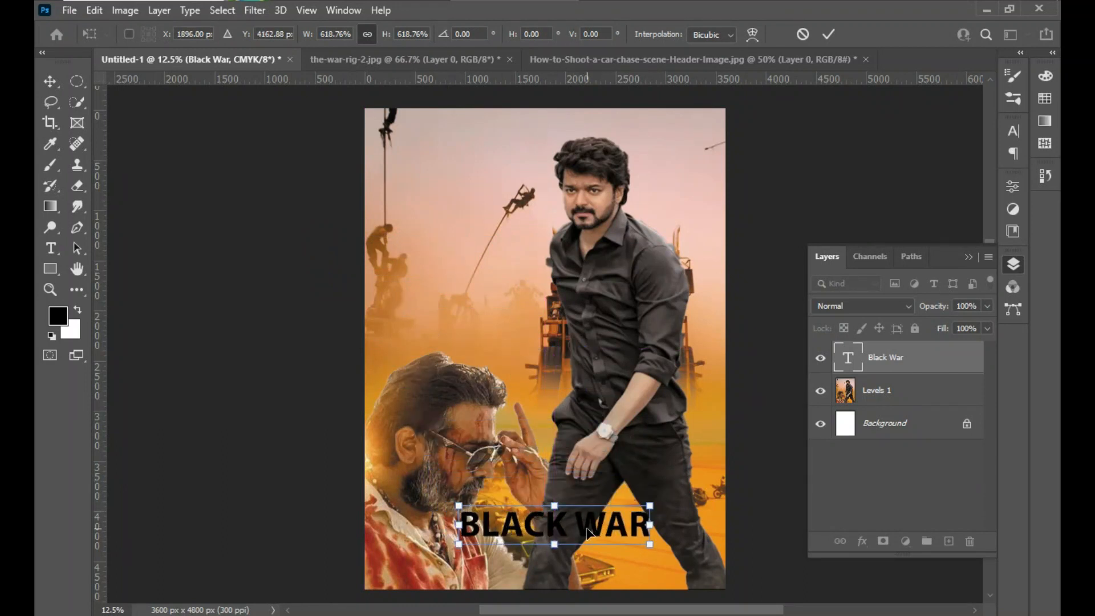
key(Return)
- Delete the word WAR from the title so the text layer reads only BLACK
click(584, 529)
double_click(581, 524)
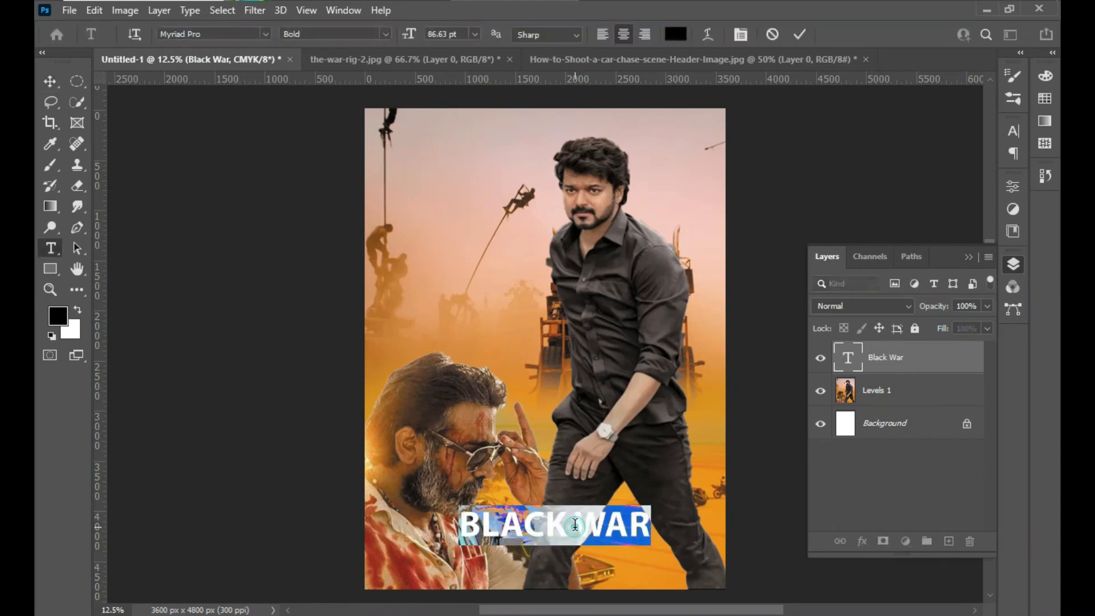
double_click(582, 523)
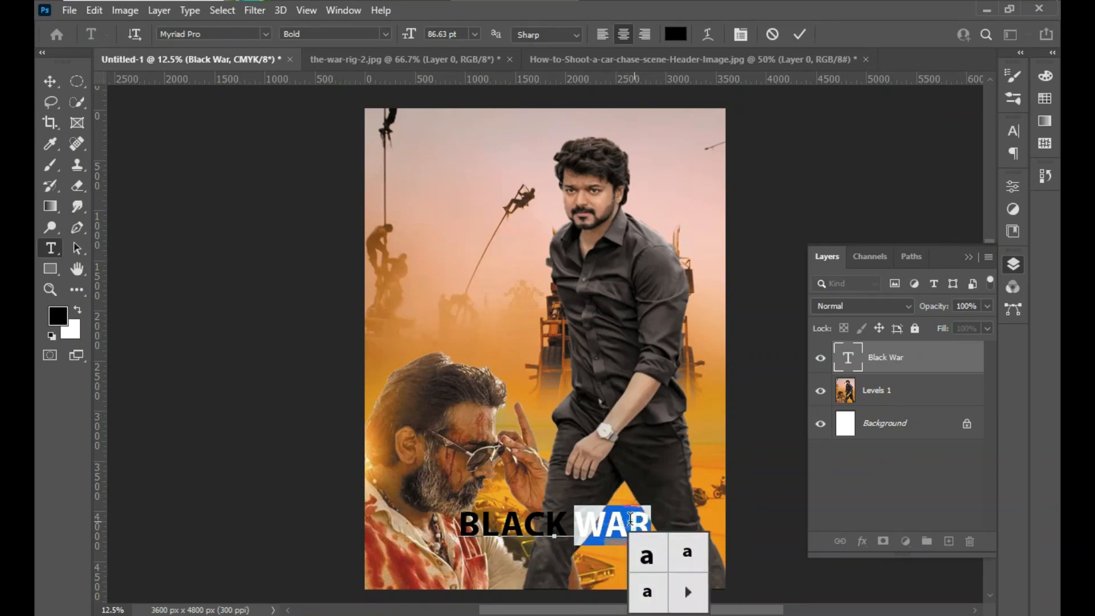
click(807, 497)
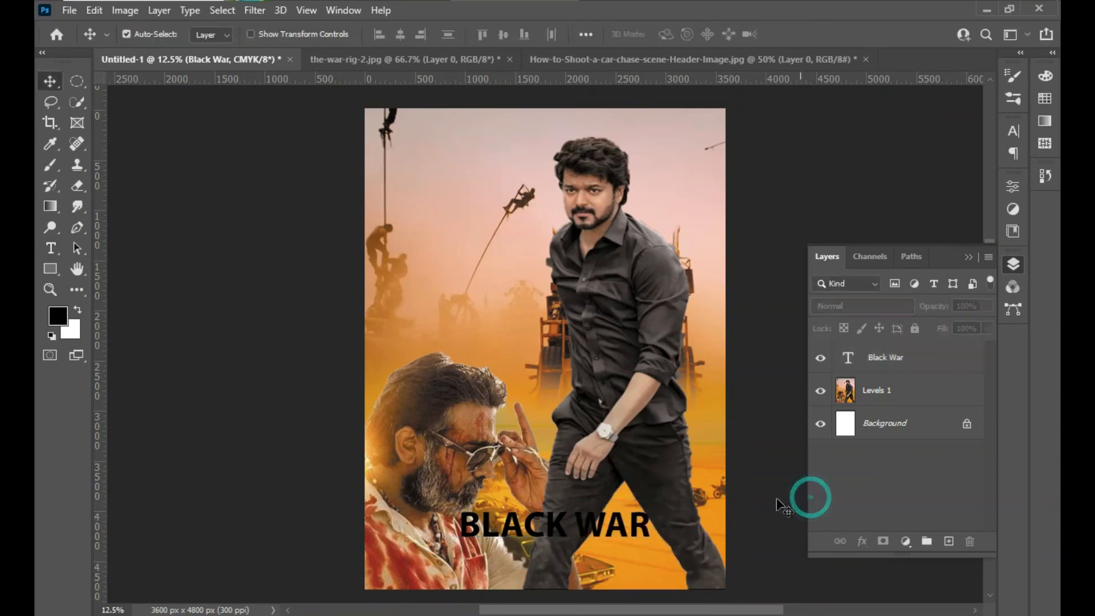
double_click(628, 528)
click(638, 522)
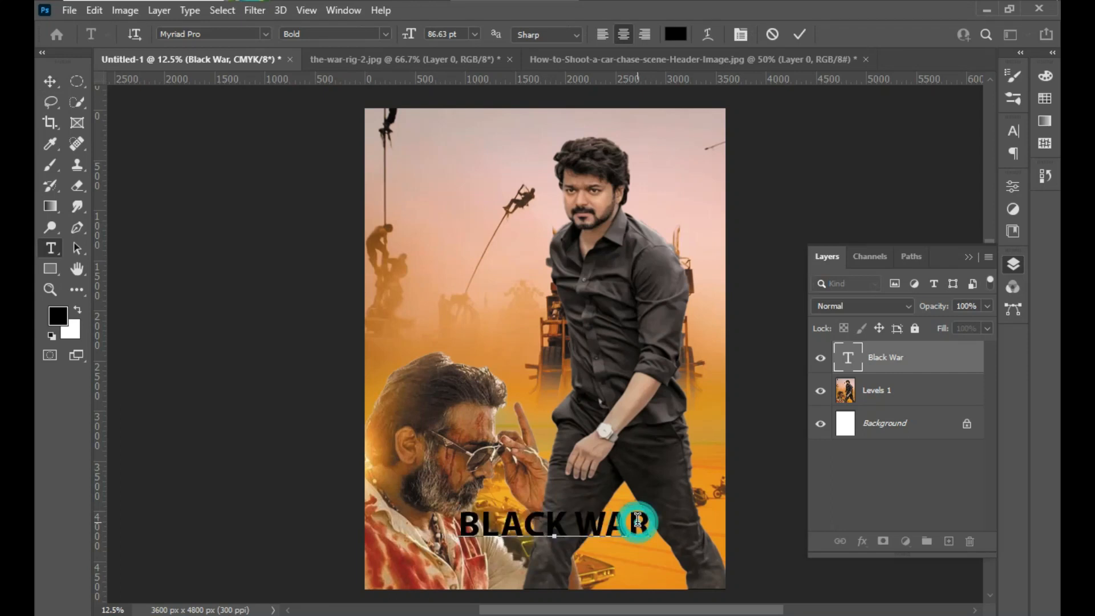
key(BackSpace)
key(BackSpace)
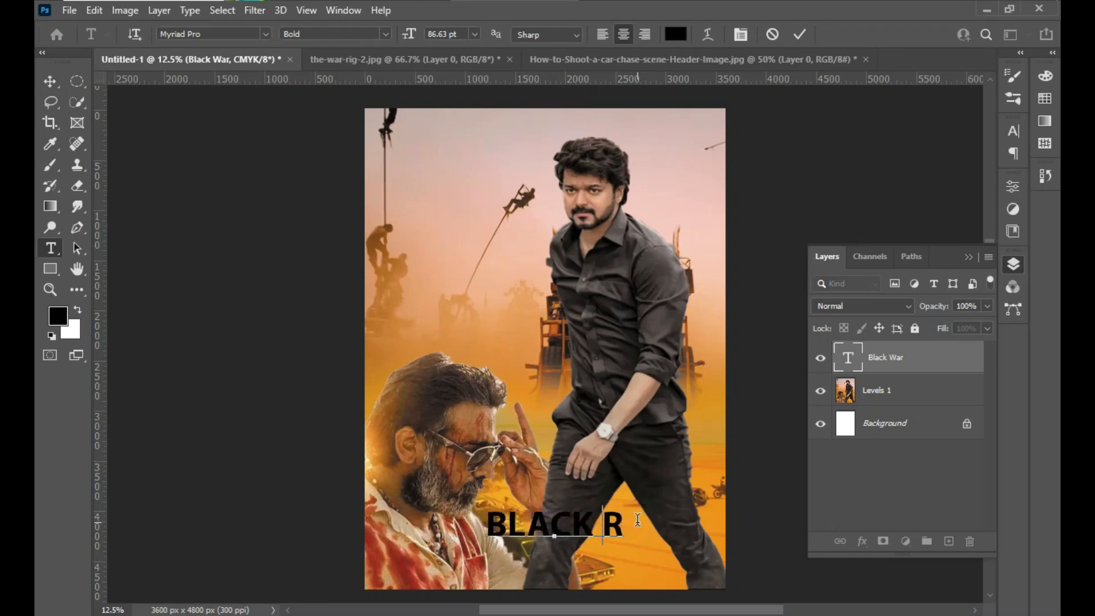
key(Delete)
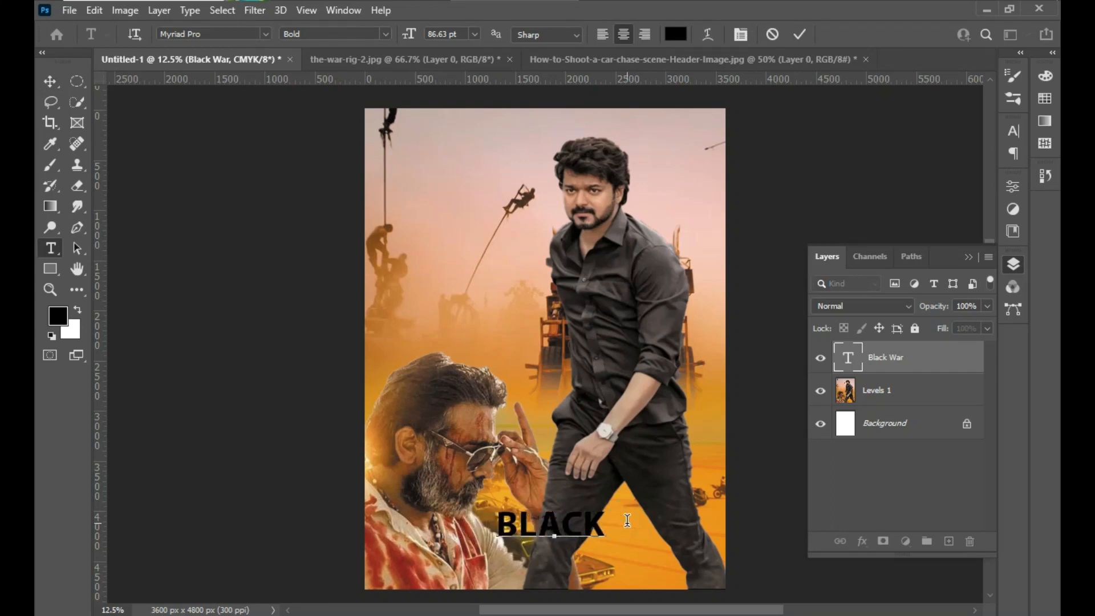
click(44, 83)
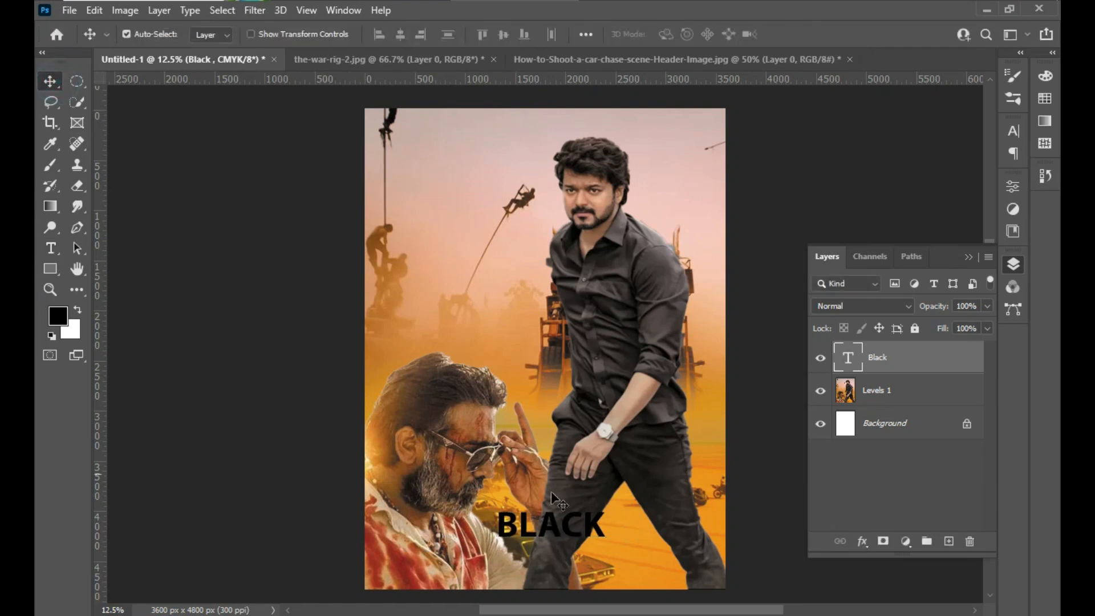
- Scale the BLACK title proportionally to about 162% and position it across the walking man's legs
drag(564, 528, 557, 516)
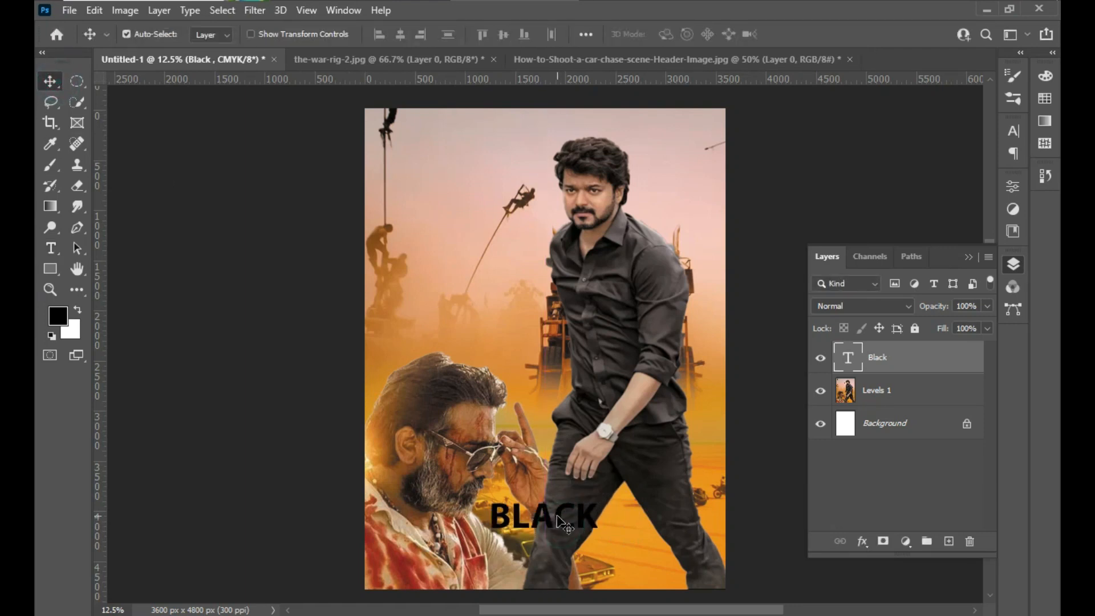
key(ctrl+t)
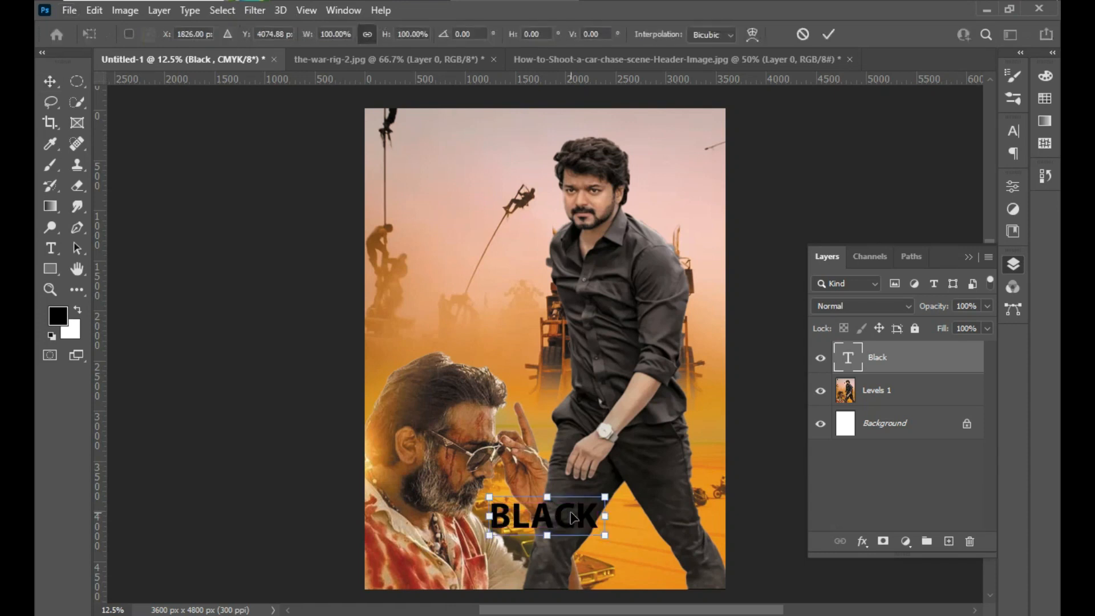
drag(606, 497, 641, 456)
drag(576, 532, 593, 536)
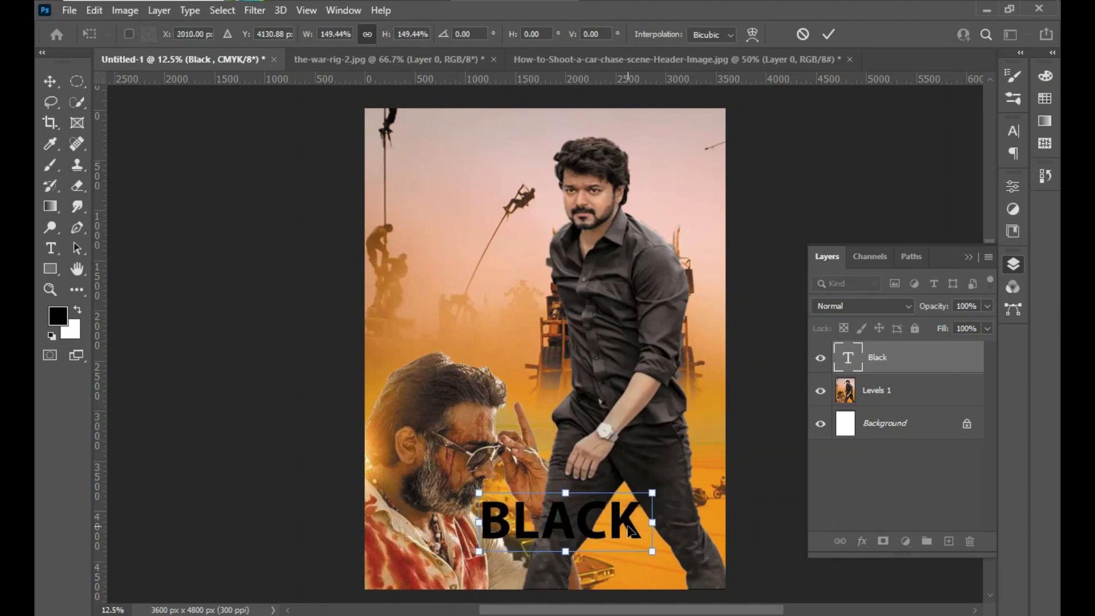
drag(653, 493, 661, 488)
drag(577, 515, 590, 516)
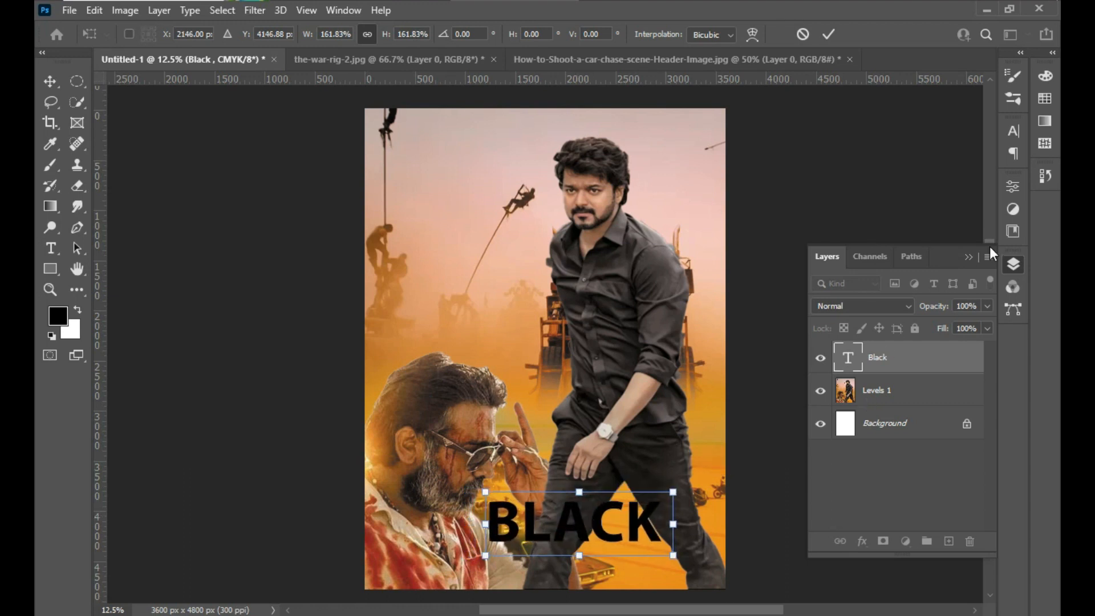
key(Return)
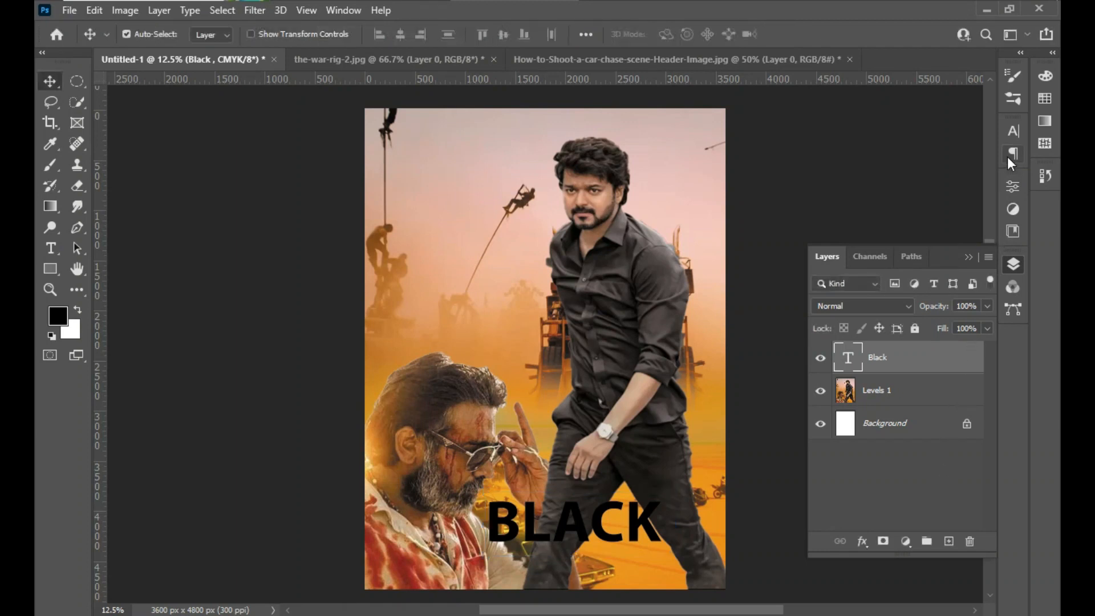
- Change the BLACK title's text color to dark red, b60d0d
click(1012, 132)
click(966, 221)
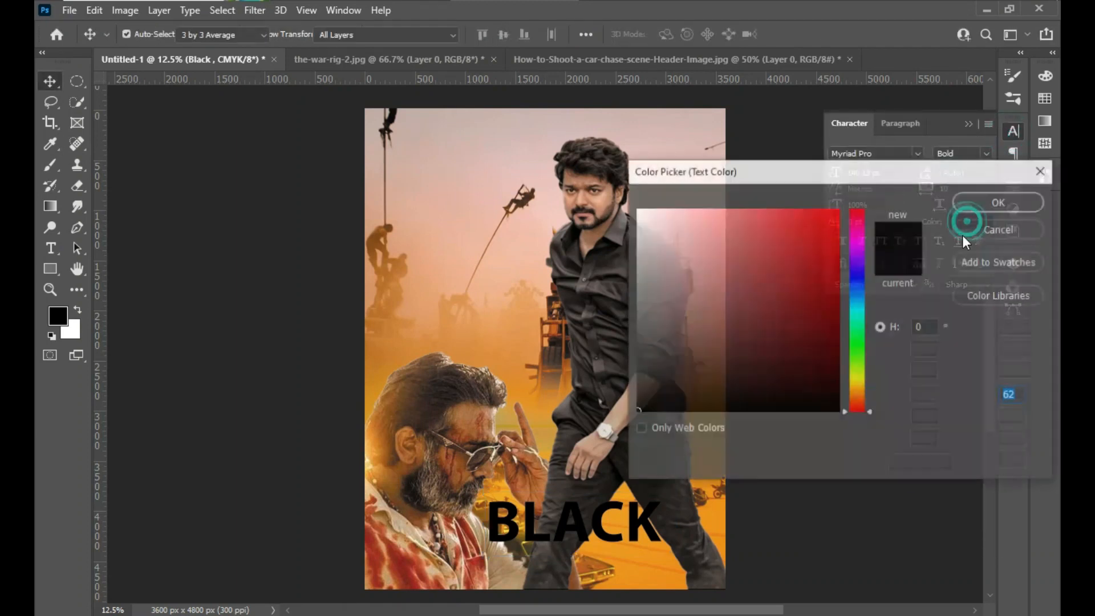
click(824, 225)
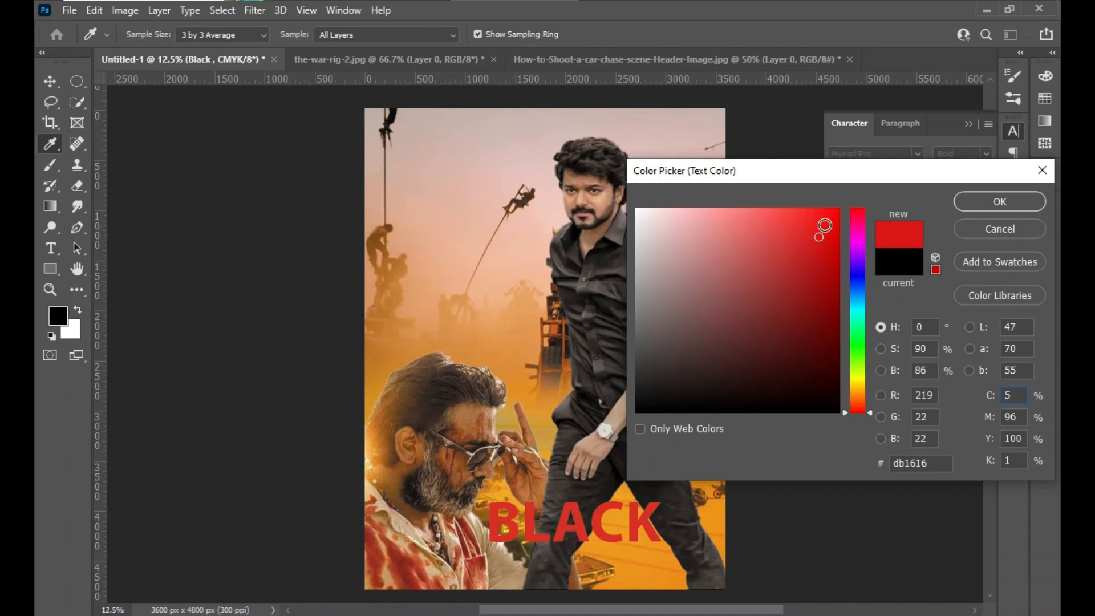
drag(820, 283, 825, 266)
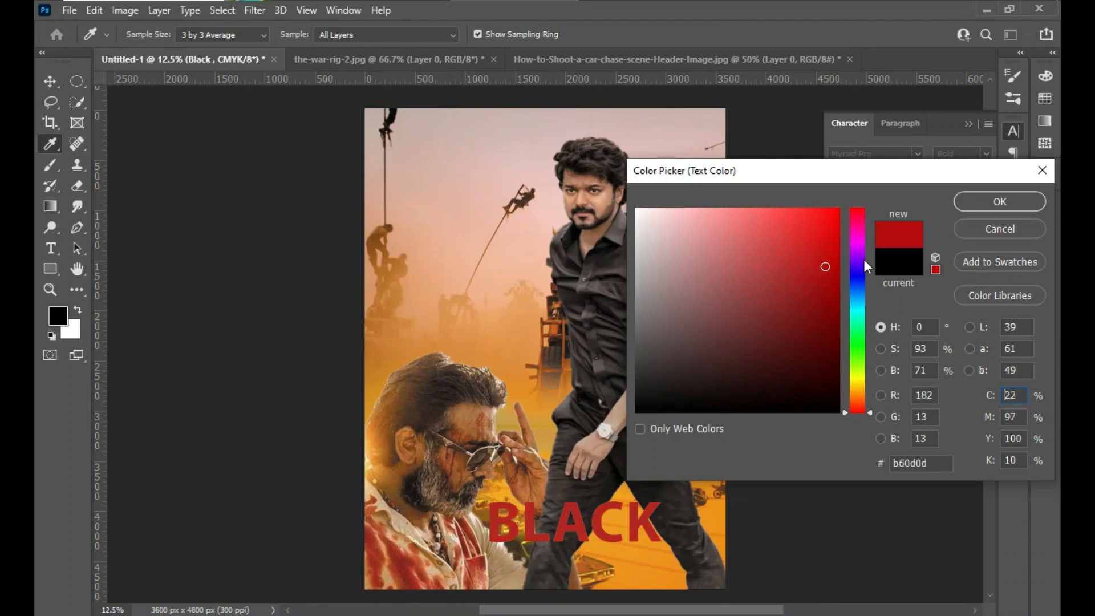
click(982, 201)
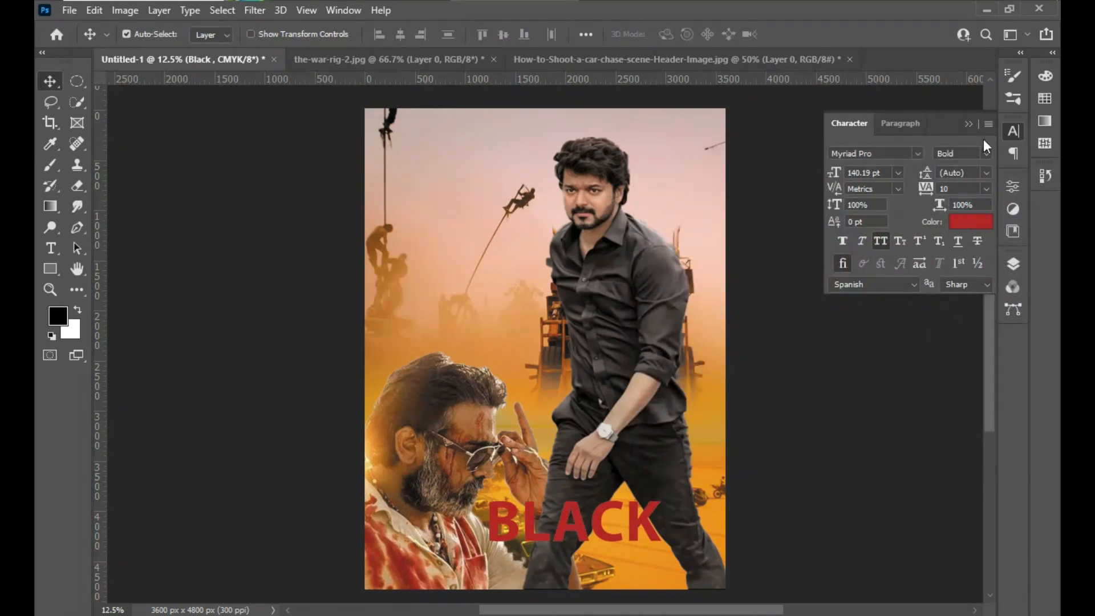
click(969, 124)
- Add a Stroke layer effect to the BLACK title and set its color to light grey-pink, d7c8c6
click(1013, 264)
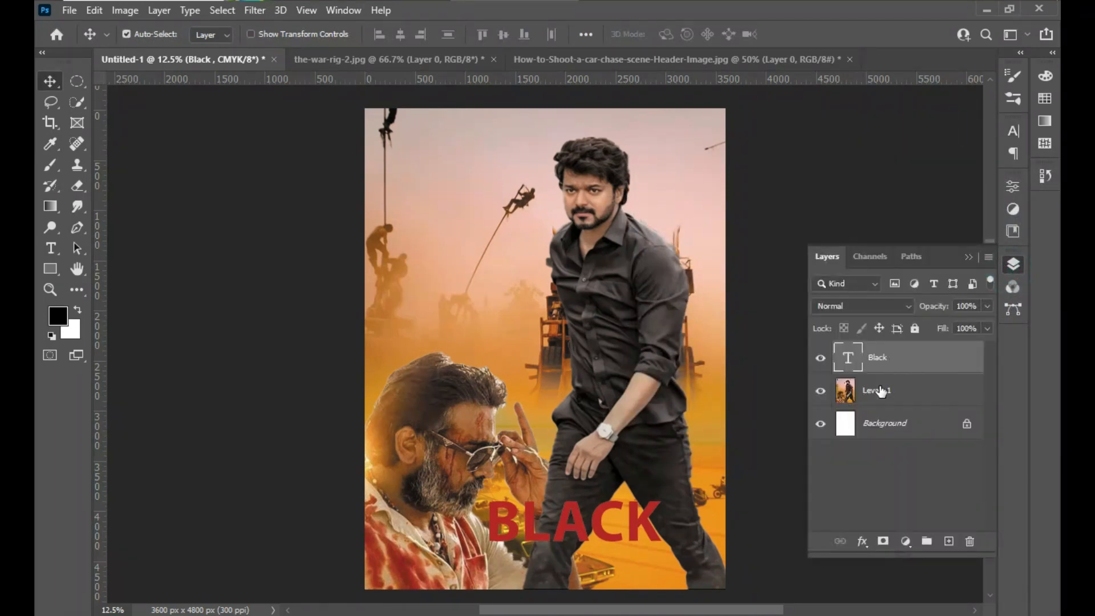
right_click(887, 362)
click(757, 27)
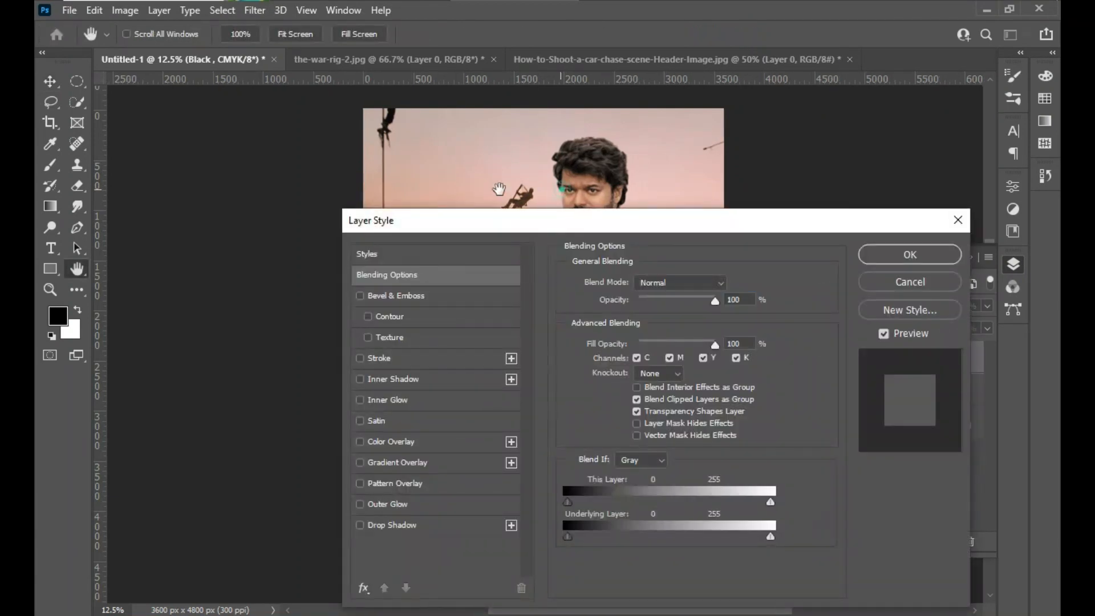
drag(499, 189, 281, 193)
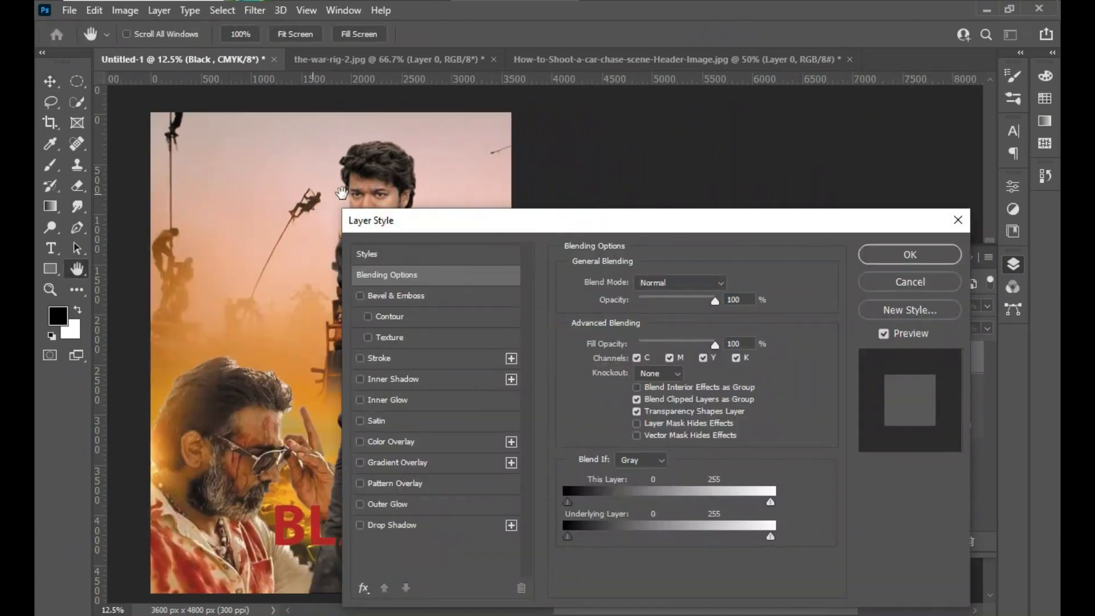
drag(472, 222, 657, 223)
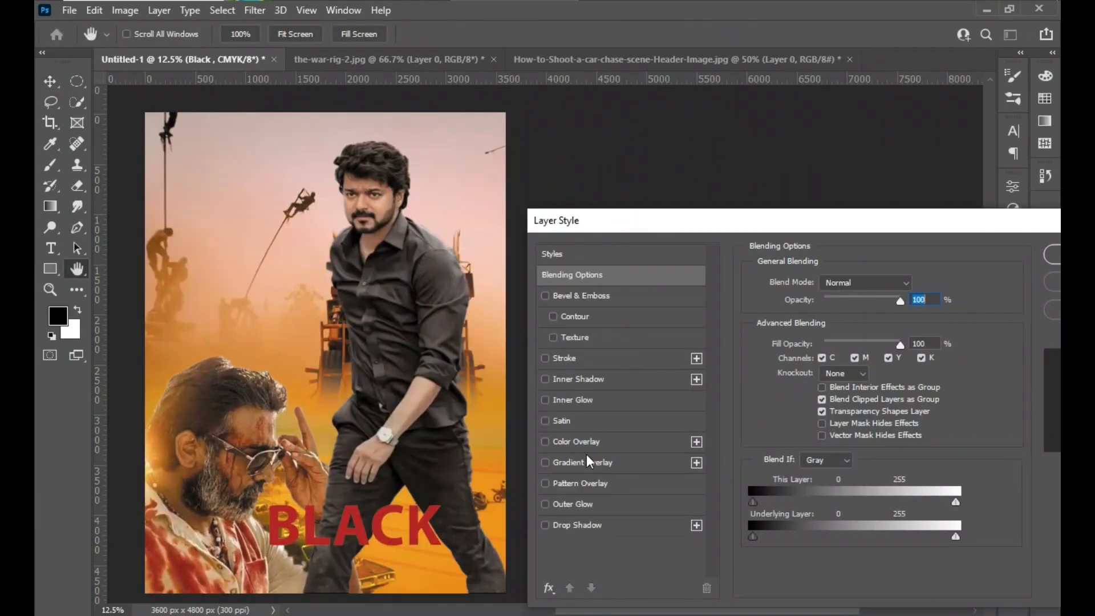
click(573, 361)
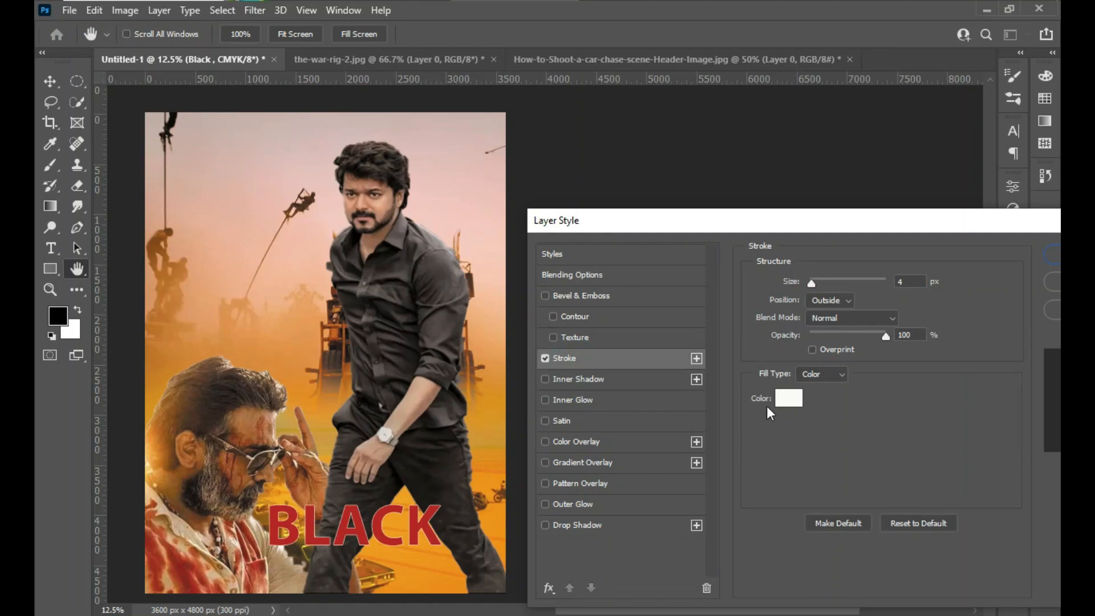
click(789, 399)
drag(649, 353, 643, 395)
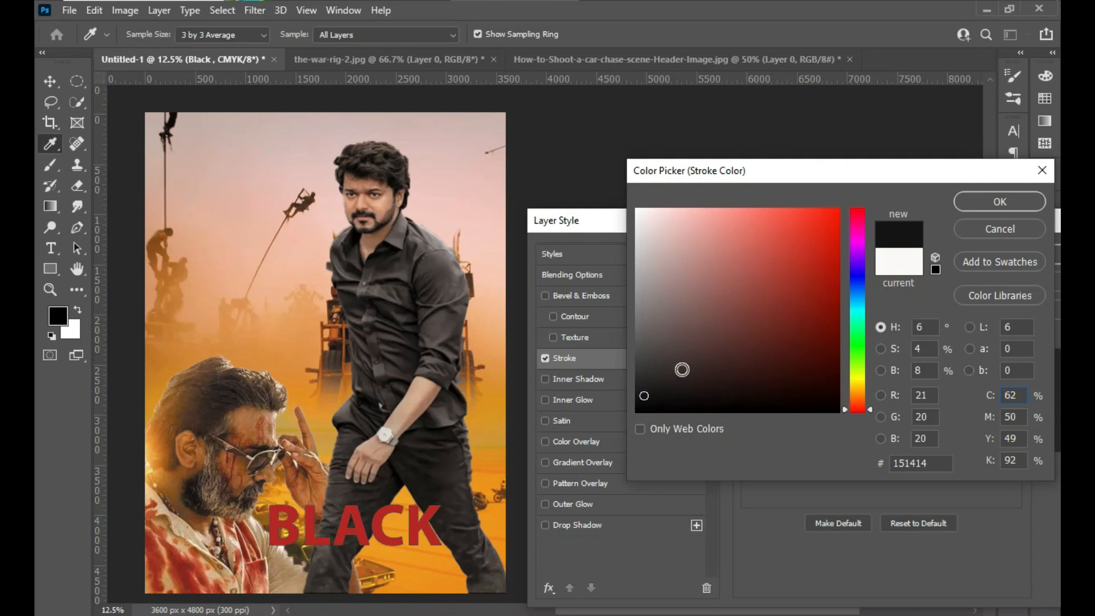
drag(643, 345, 651, 241)
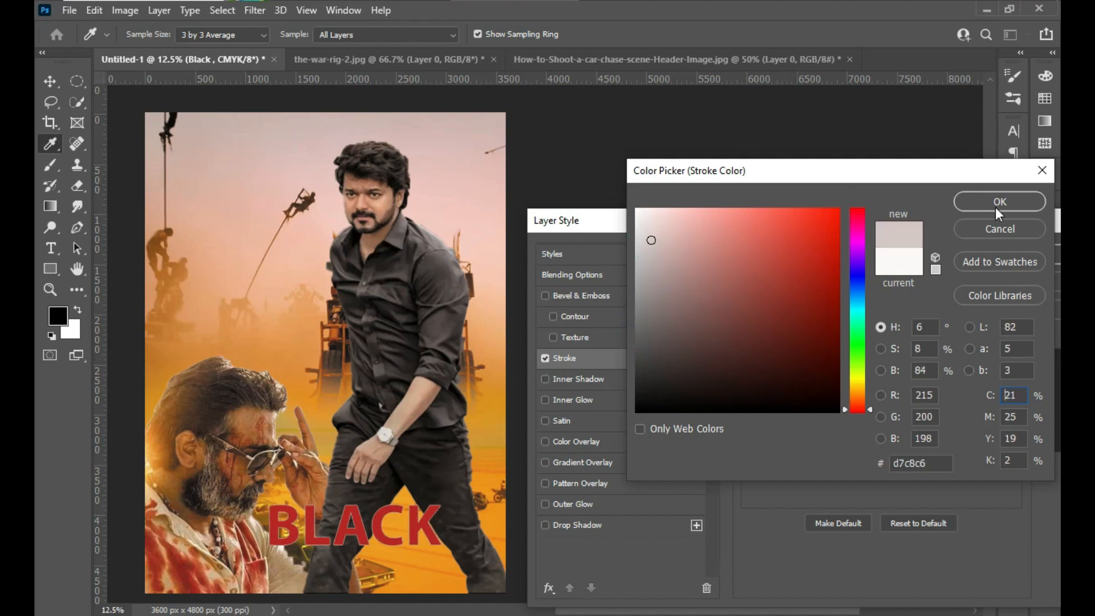
click(998, 205)
- Set the title's outside stroke size to 16 px
click(907, 281)
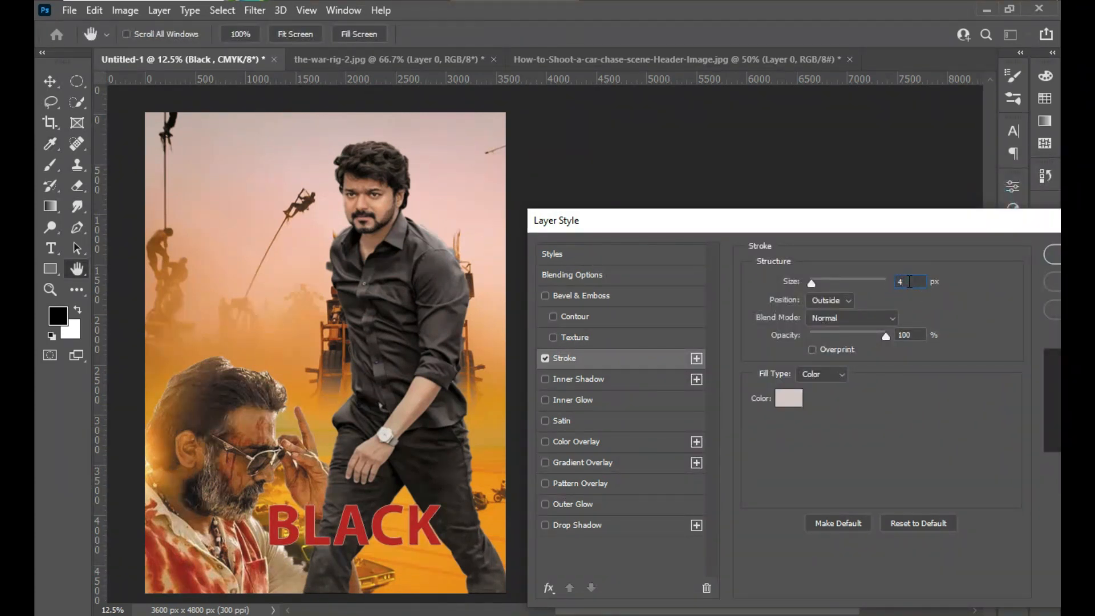
key(Up)
key(Up)
key(Up)
key(Up)
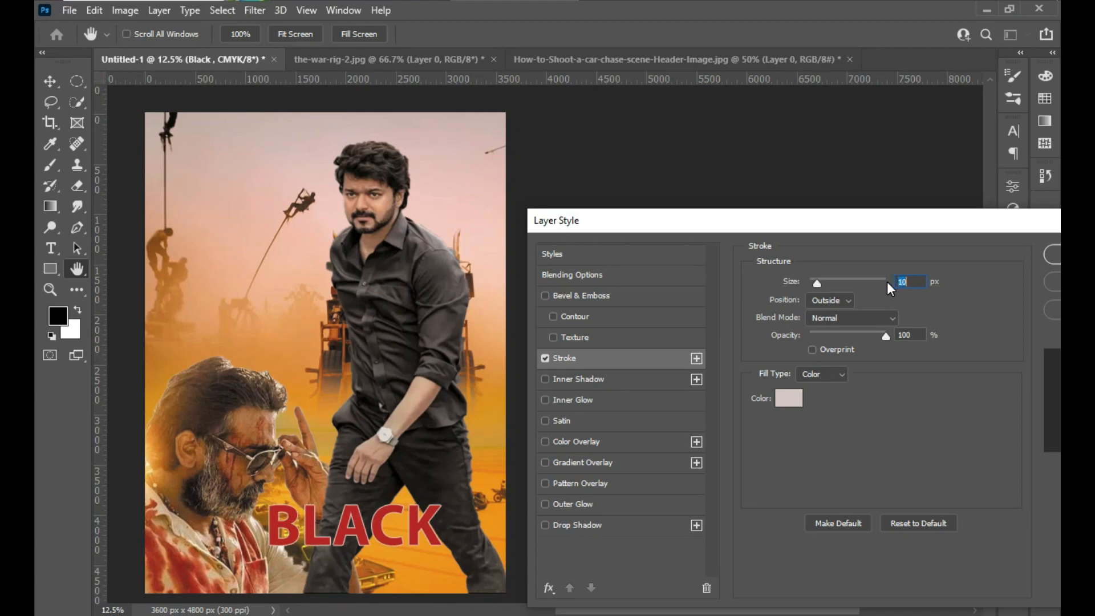
key(Up)
key(Up)
key(Up)
key(Up)
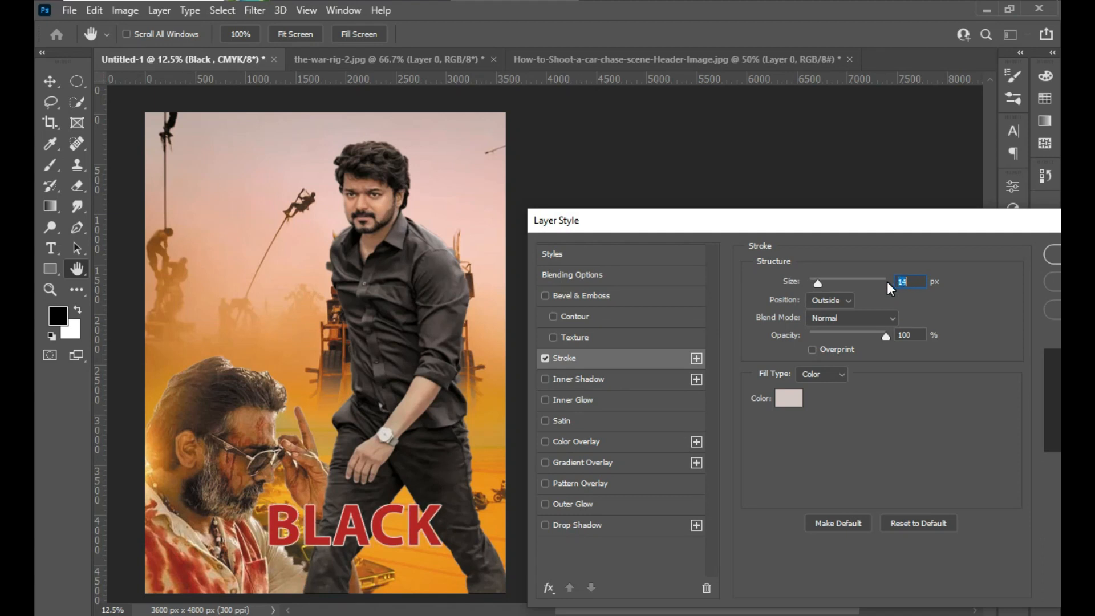
key(Up)
key(Up)
- Add Bevel & Emboss, Drop Shadow and Outer Glow to the title, try a Pattern Overlay and remove it, and apply the style
click(545, 295)
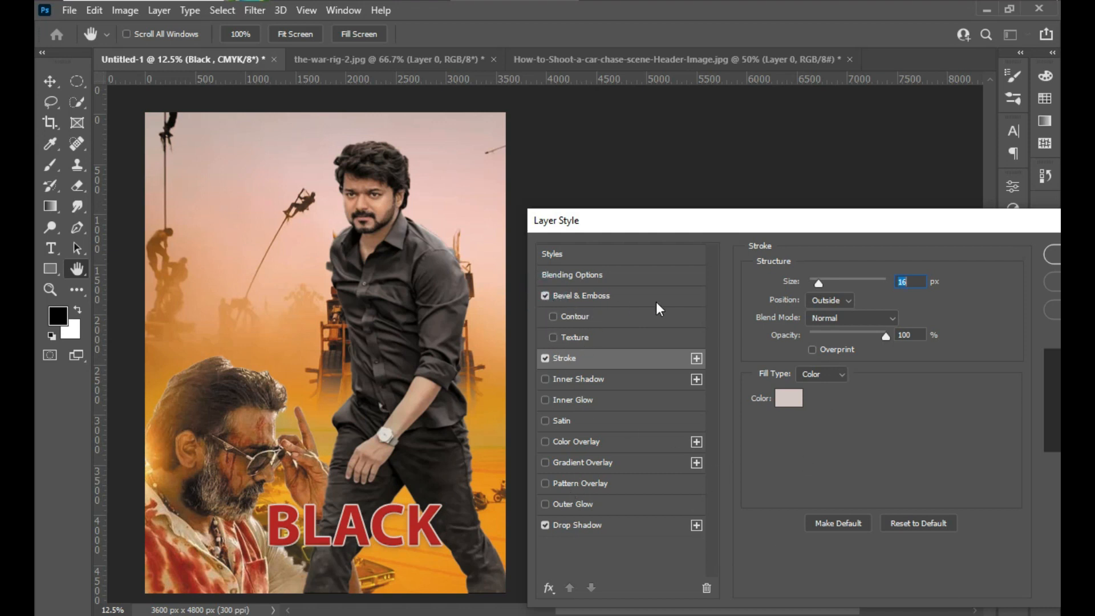
drag(914, 224, 894, 224)
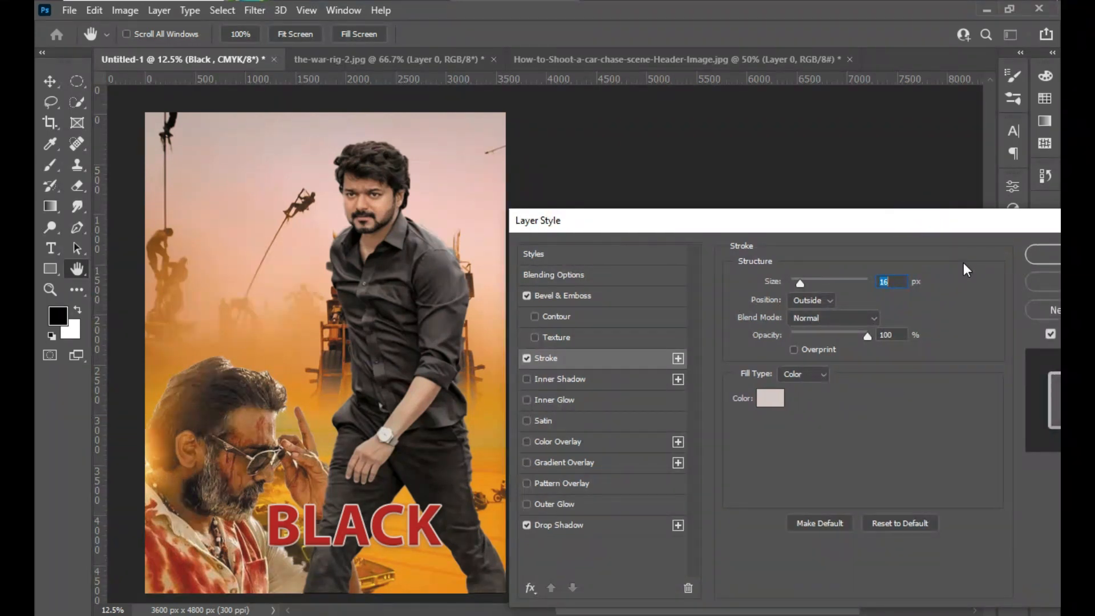
click(553, 504)
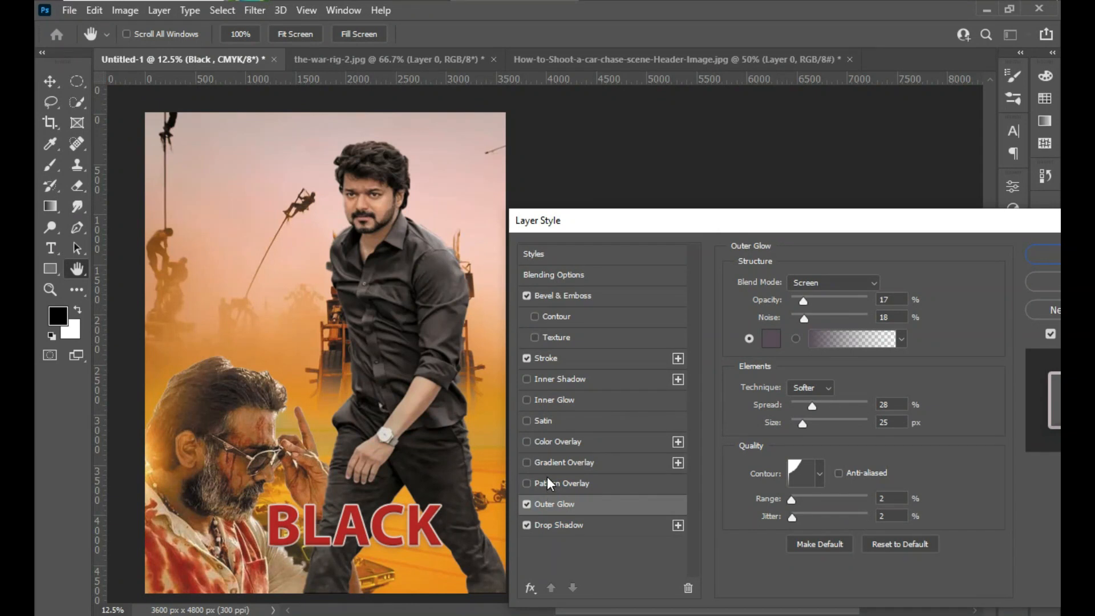
click(547, 484)
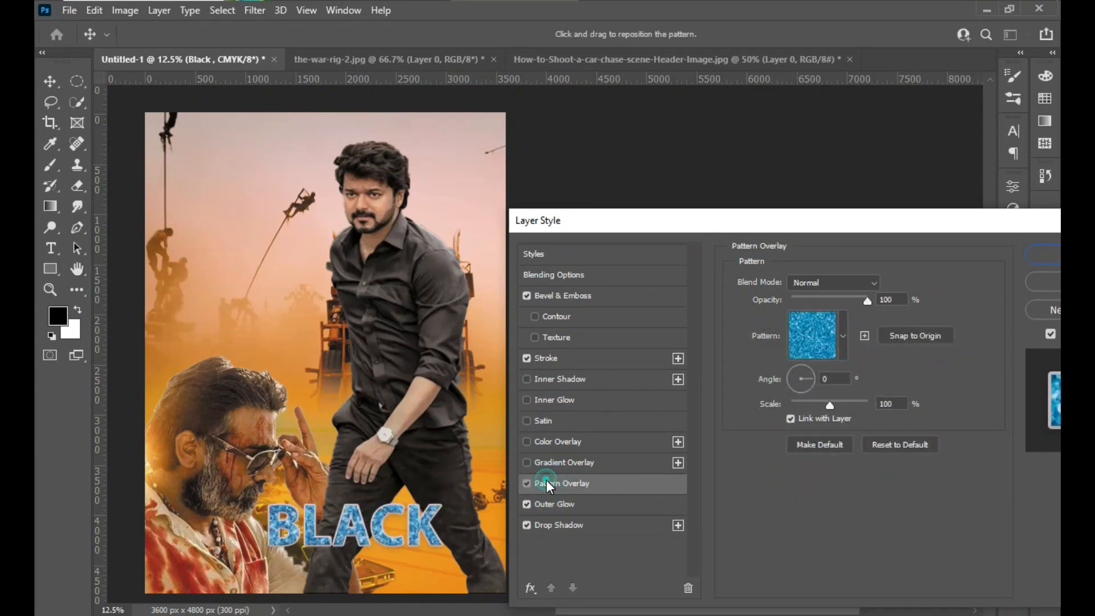
click(528, 485)
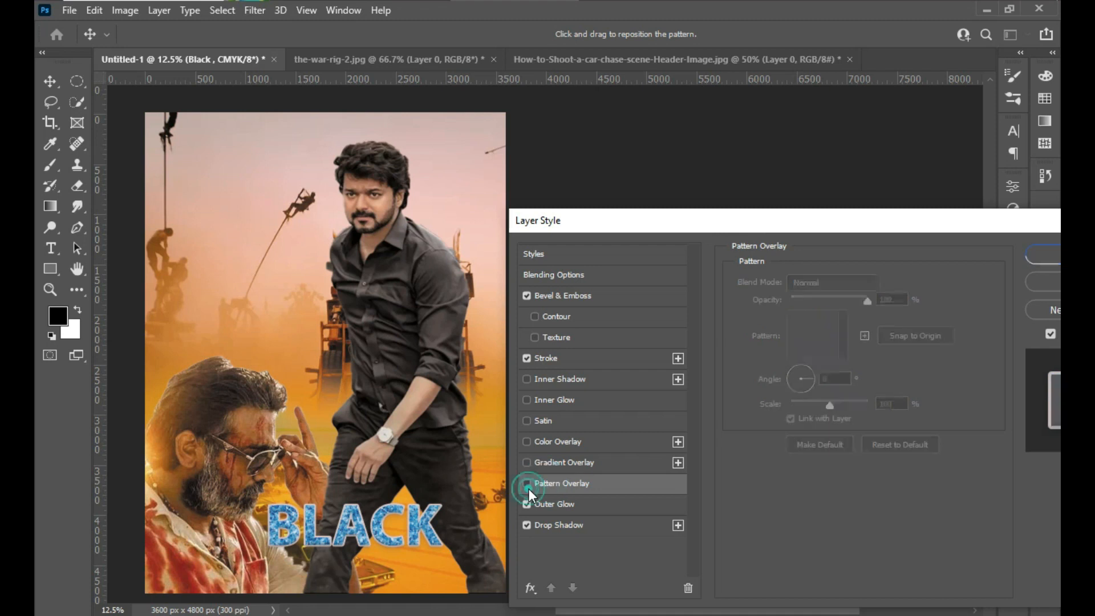
drag(775, 221, 694, 223)
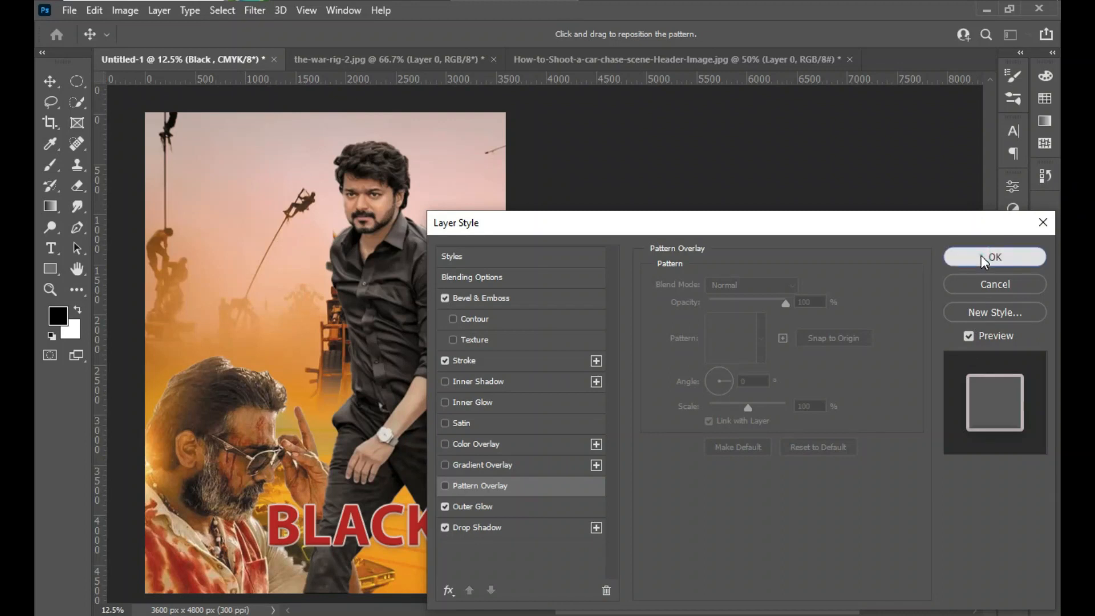
click(995, 257)
- Duplicate the styled BLACK title just below itself and replace the copy's text with WAR
drag(351, 536, 361, 580)
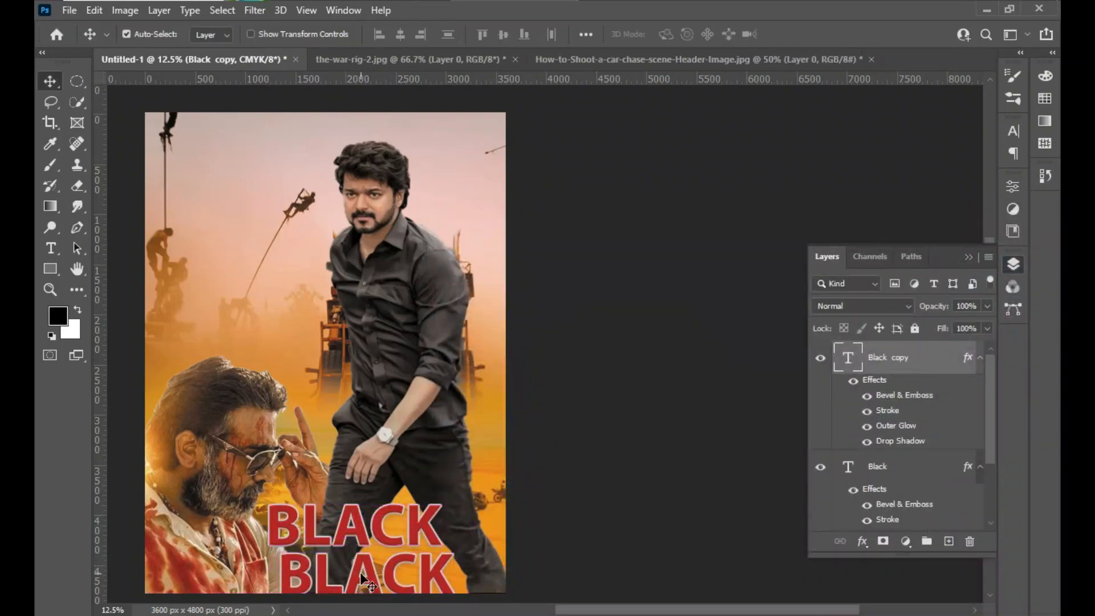
double_click(368, 573)
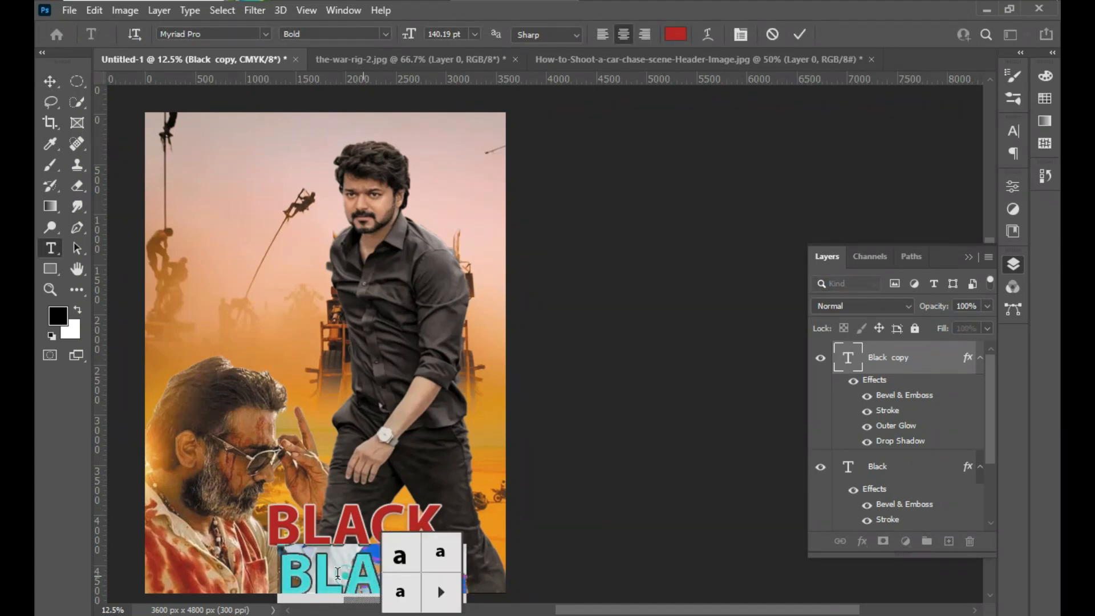
click(299, 579)
drag(285, 579, 455, 583)
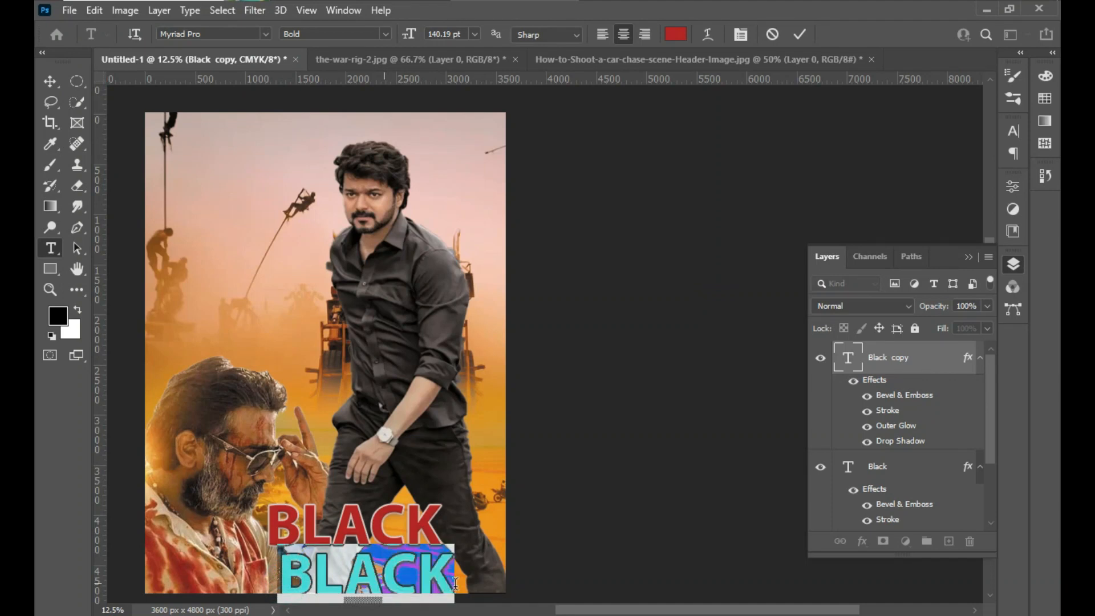
text(WAR)
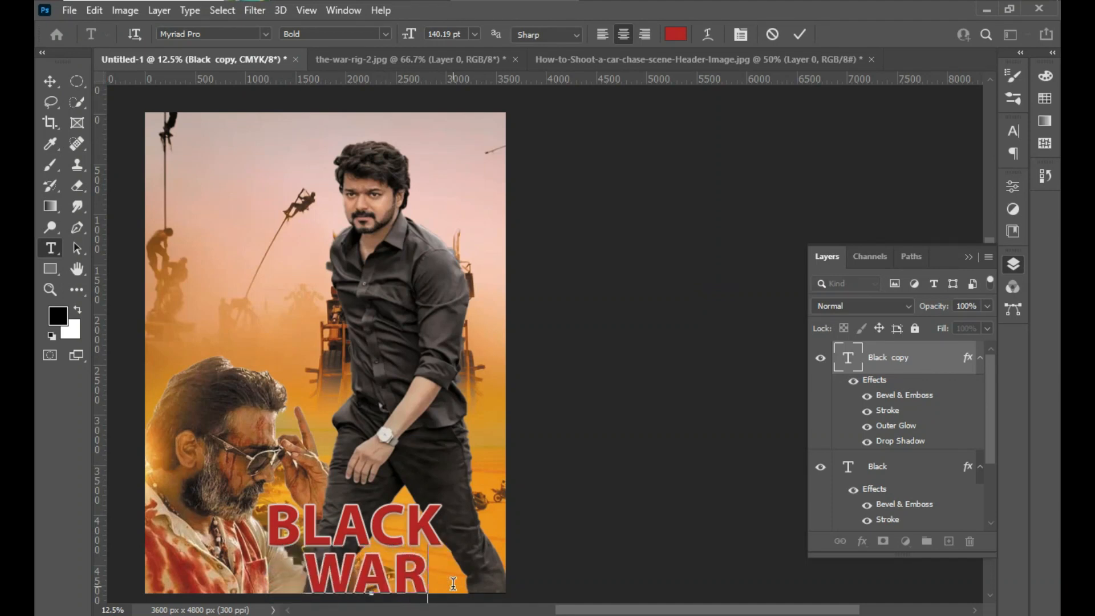
click(50, 81)
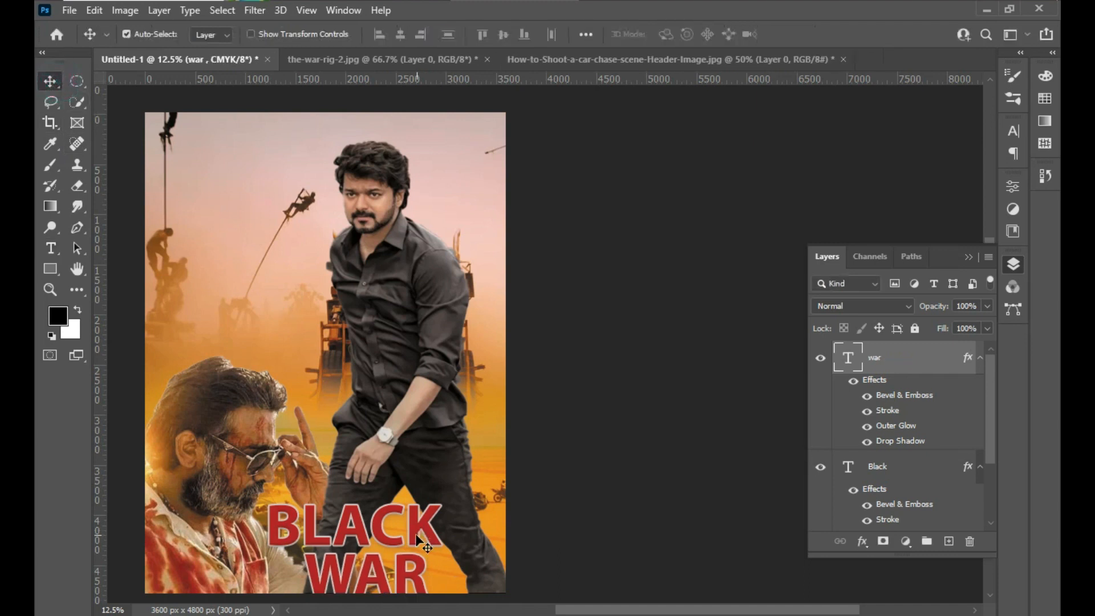
- Scale the WAR text down to about 60% and place it centred closely beneath BLACK
key(ctrl+t)
drag(439, 546, 354, 568)
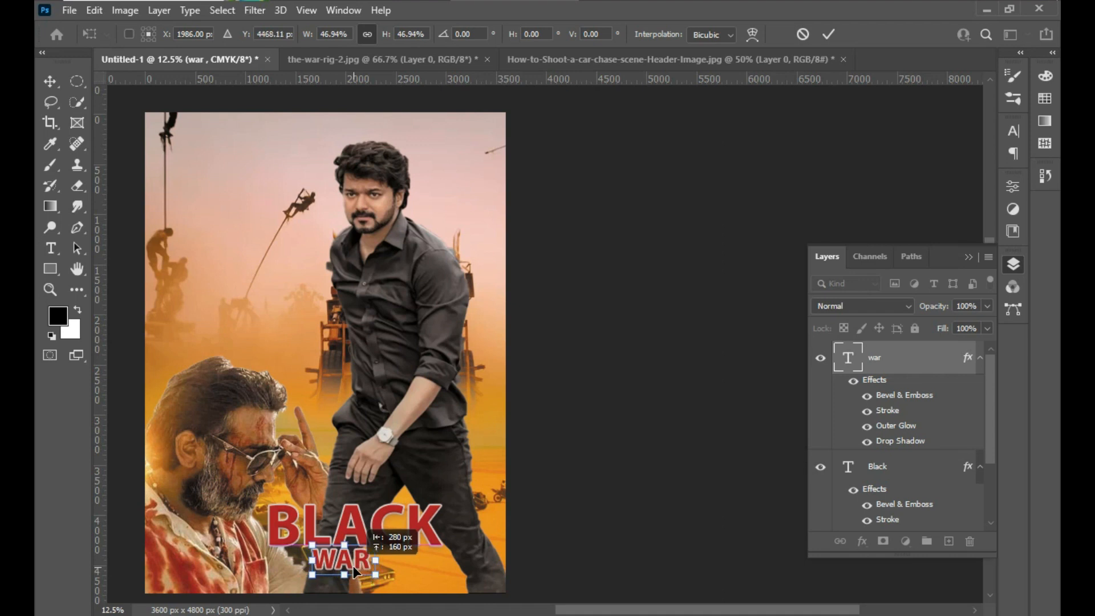
key(Down)
key(Down)
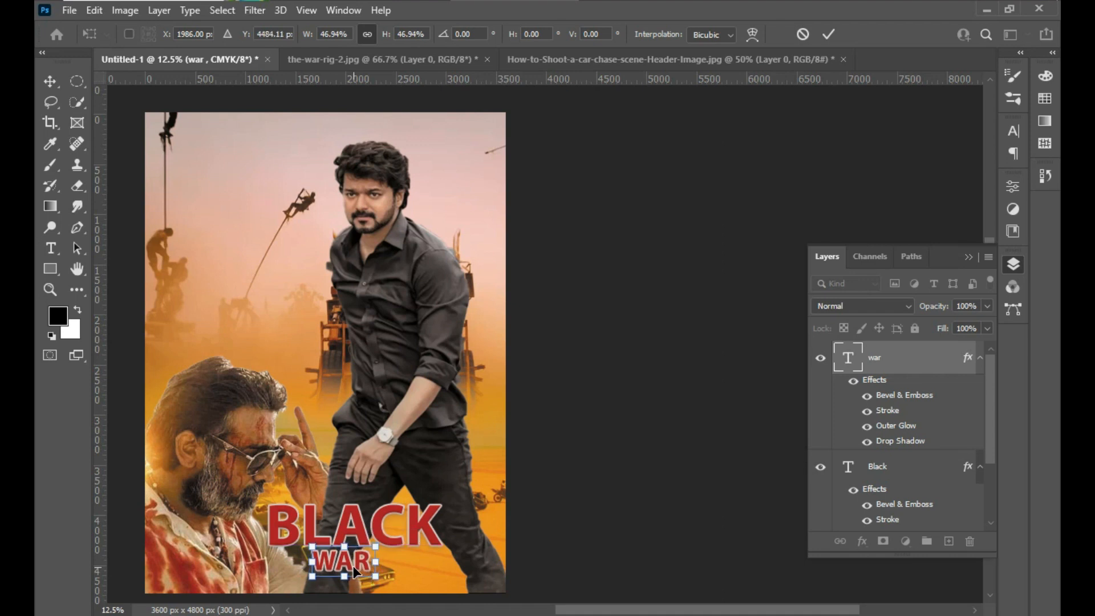
mouse_move(378, 543)
mouse_down()
mouse_move(407, 519)
mouse_move(393, 540)
mouse_up()
drag(343, 573, 346, 579)
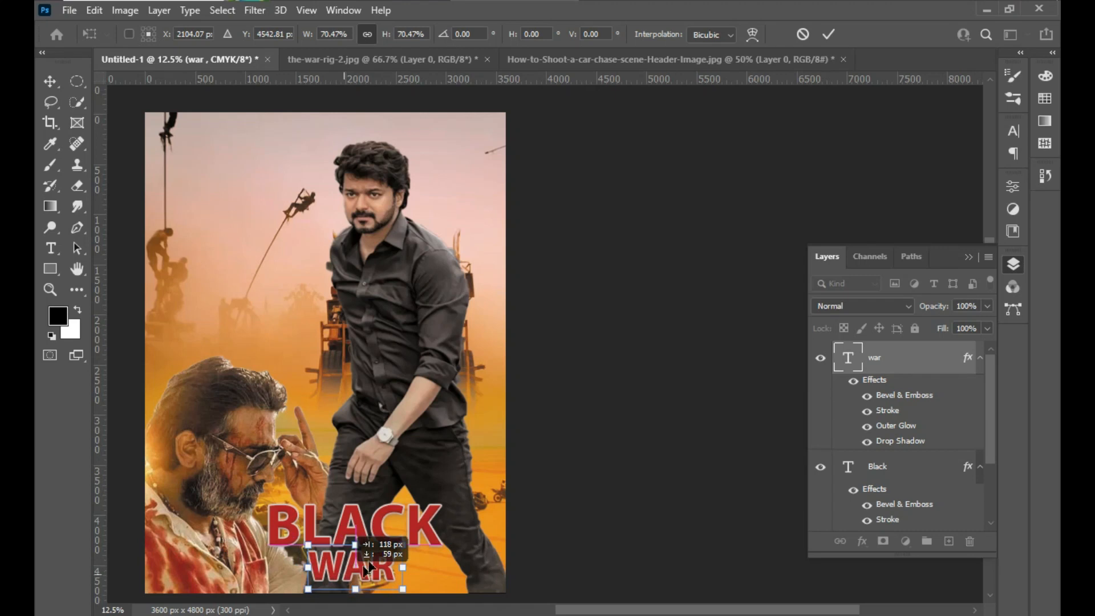
drag(401, 545, 396, 550)
key(Up)
key(Up)
key(Up)
key(Up)
key(Up)
key(Up)
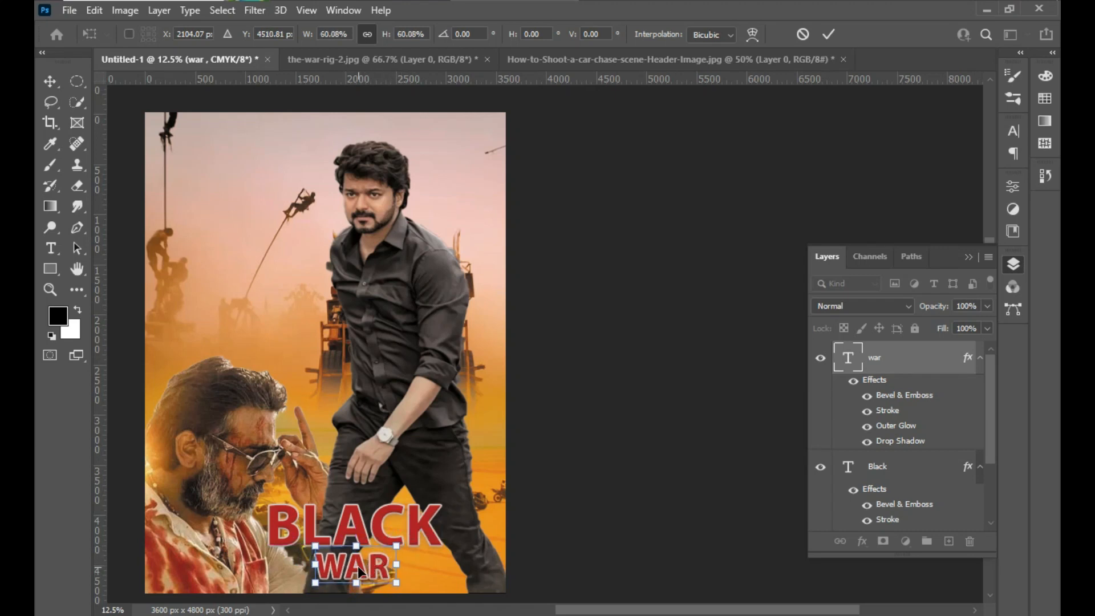
key(Return)
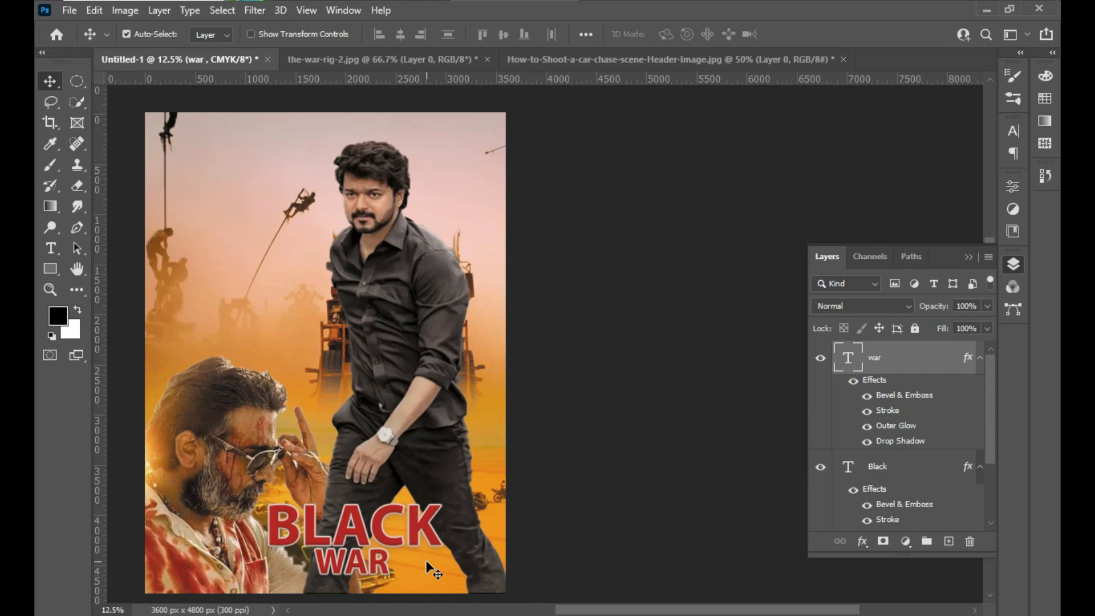
- Move the BLACK and WAR titles slightly higher as a pair, keeping WAR closely beneath BLACK
drag(344, 520, 354, 515)
drag(336, 565, 347, 551)
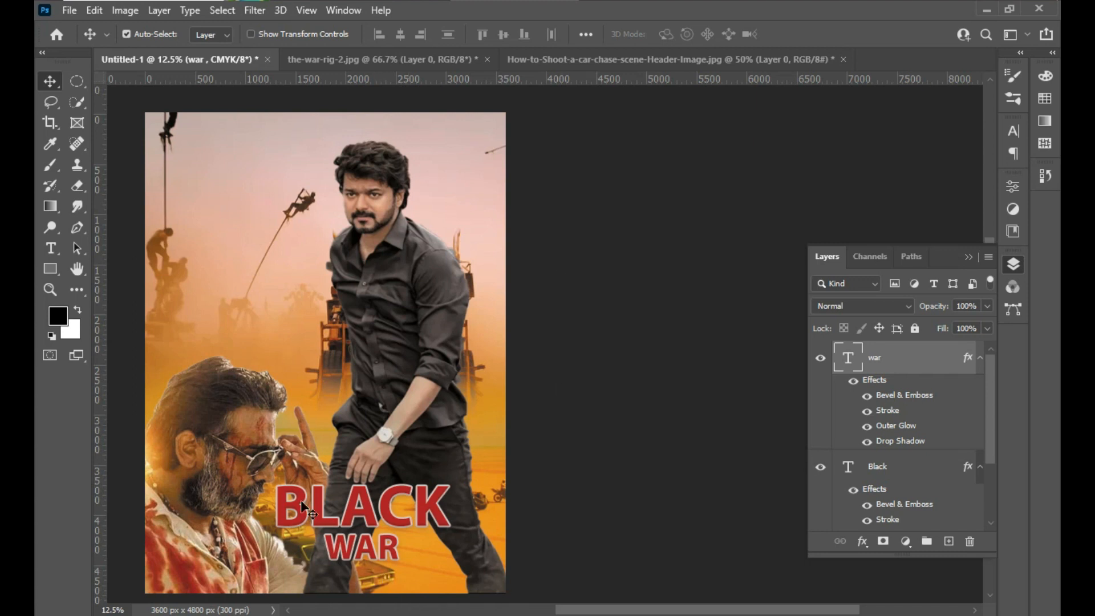
drag(349, 518, 347, 514)
click(375, 552)
mouse_move(375, 552)
mouse_down()
mouse_move(397, 552)
mouse_move(365, 550)
mouse_up()
click(381, 582)
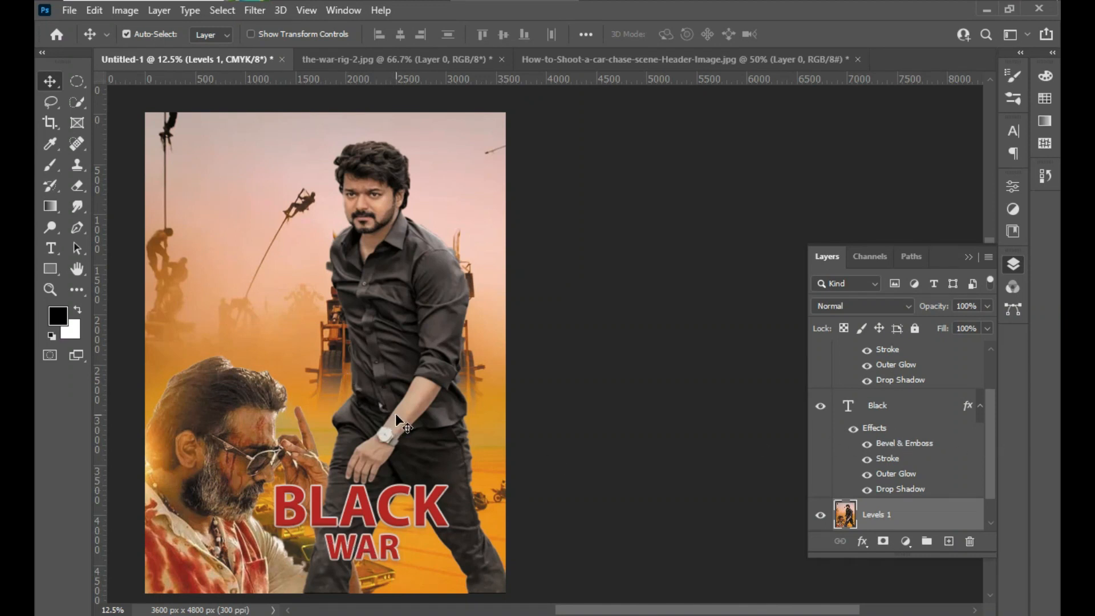
drag(346, 501, 341, 512)
drag(354, 559, 347, 564)
click(444, 561)
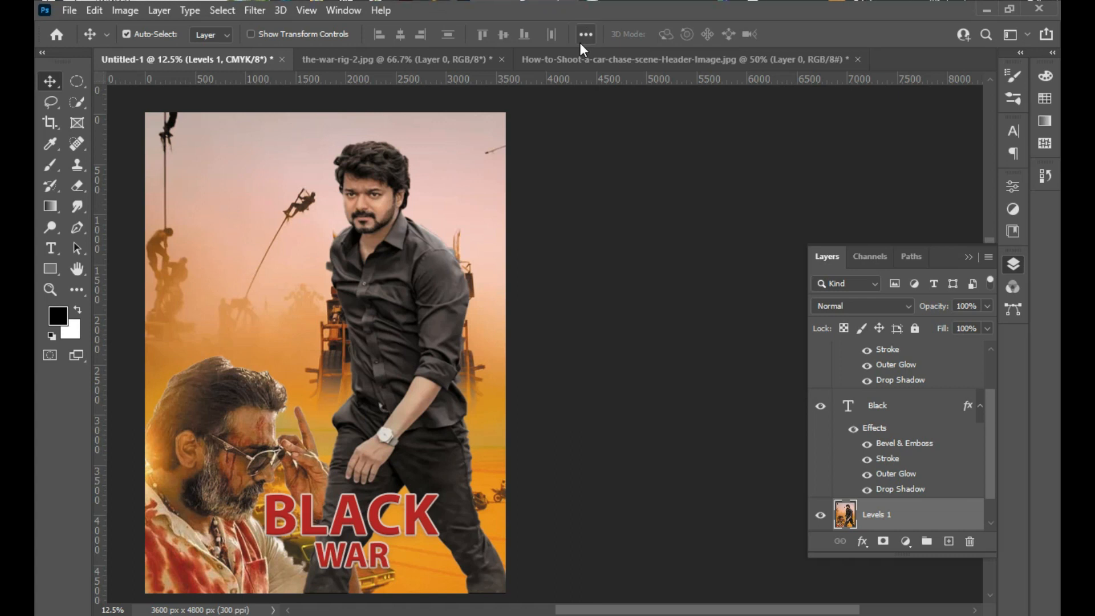
key(super)
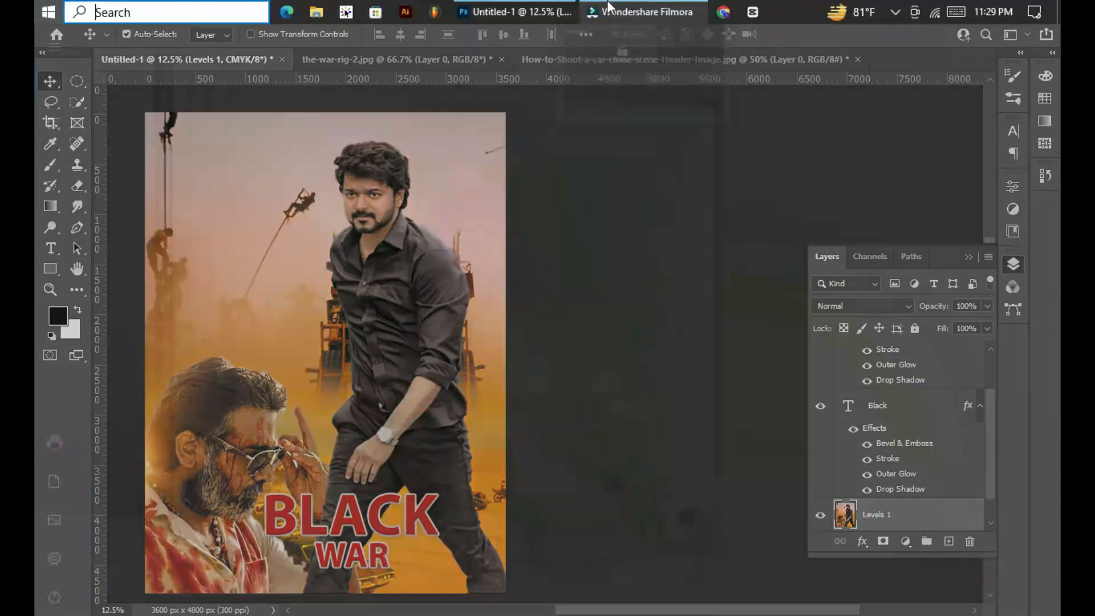
mouse_move(613, 6)
click(757, 61)
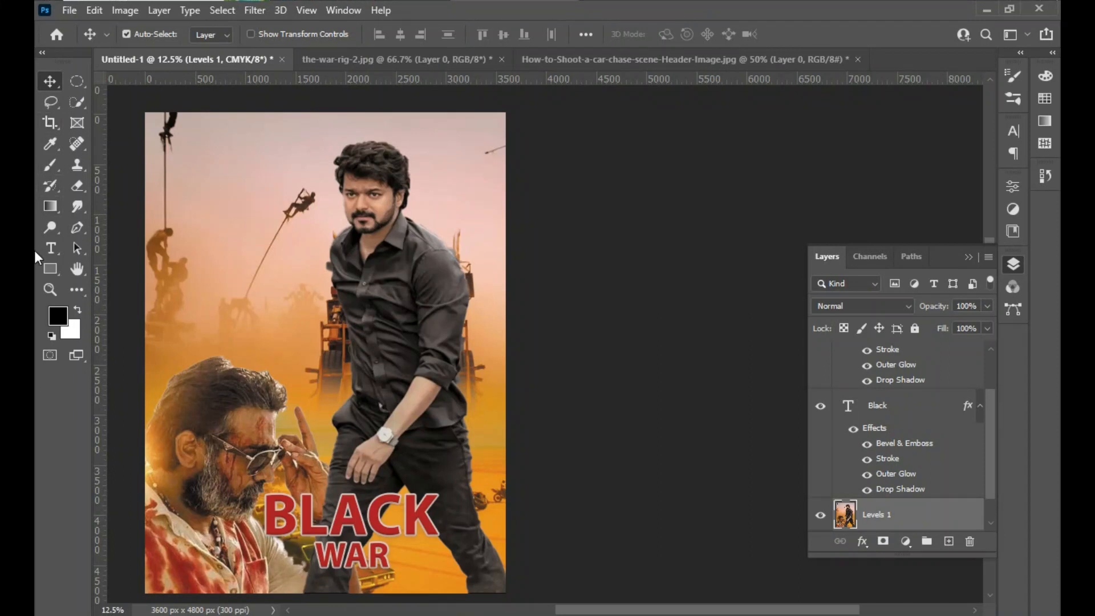
- Add a small red CASTING text in the sky at the poster's upper left
click(51, 248)
click(206, 194)
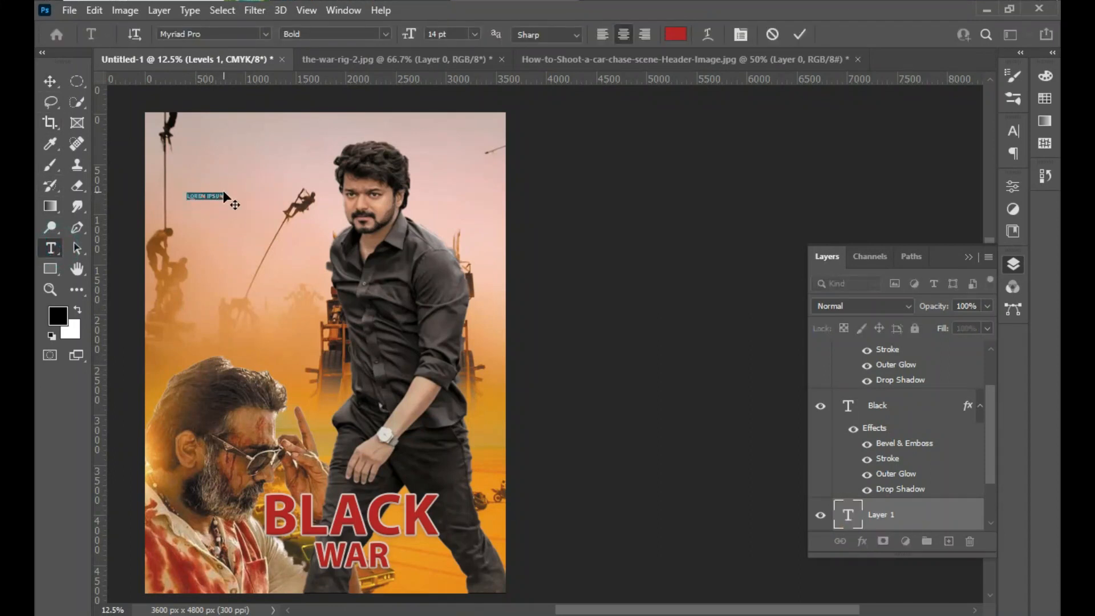
text(Cas)
click(60, 81)
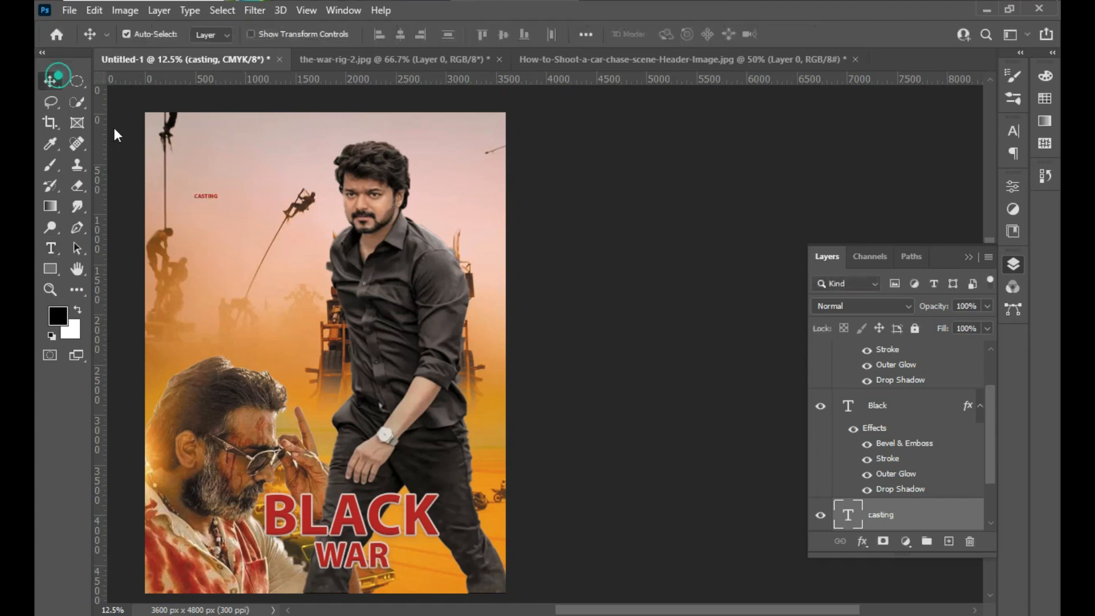
drag(204, 203, 202, 203)
key(ctrl+f)
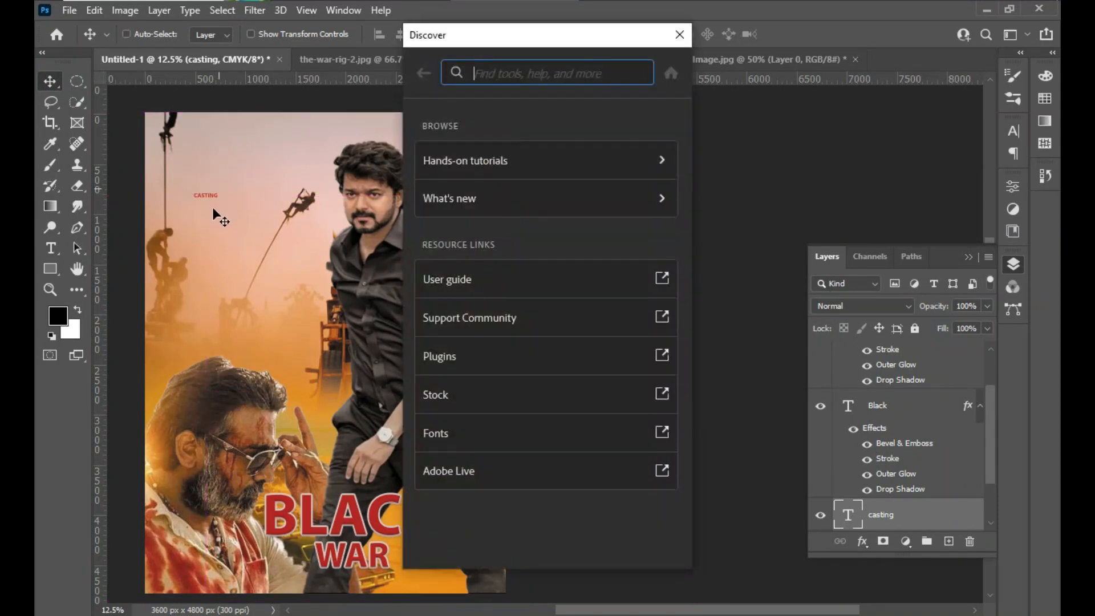
click(213, 193)
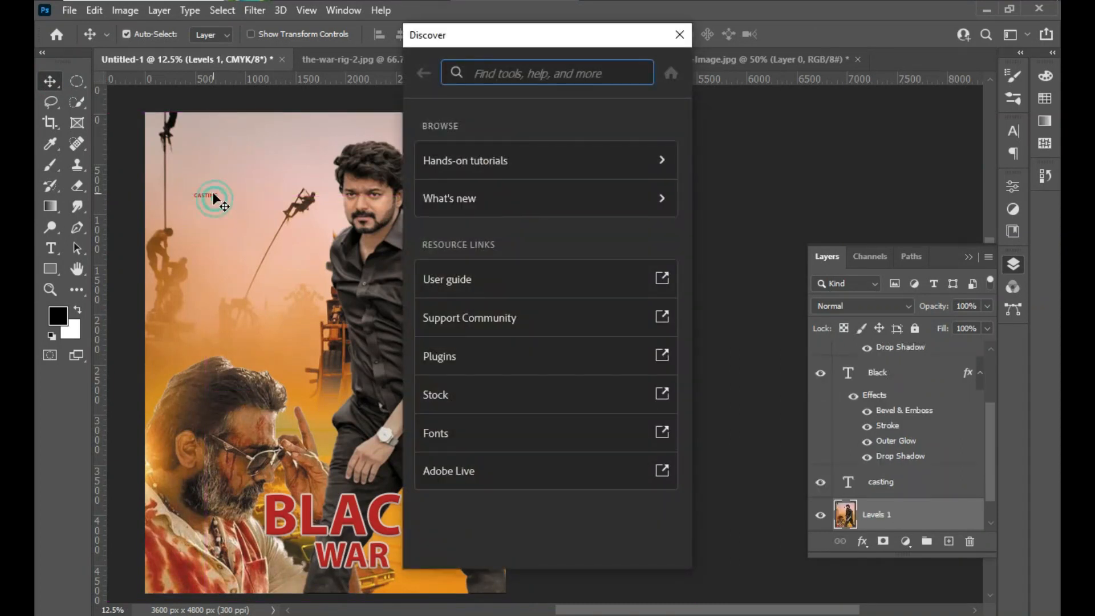
click(679, 35)
key(ctrl+t)
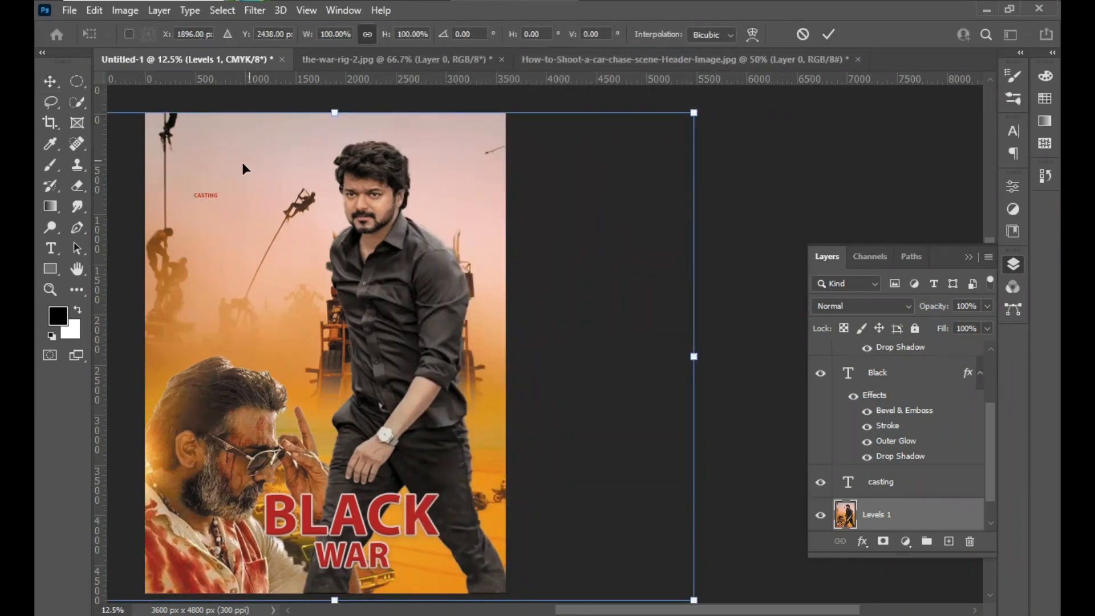
click(204, 196)
- Enlarge the CASTING text to about 717%, then scale that result down to about 68%
click(205, 195)
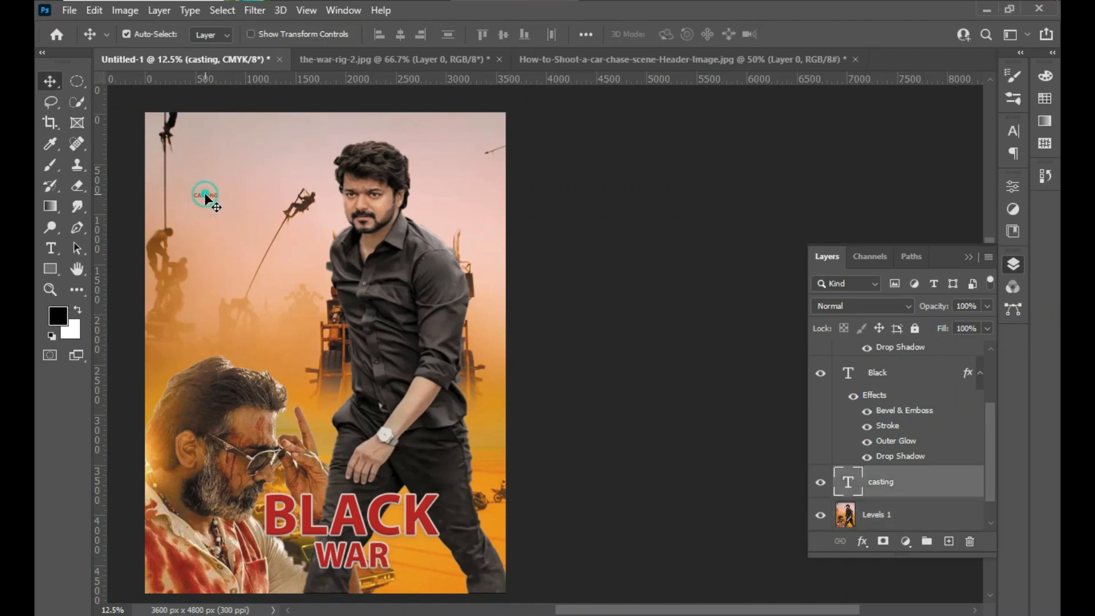
key(ctrl+t)
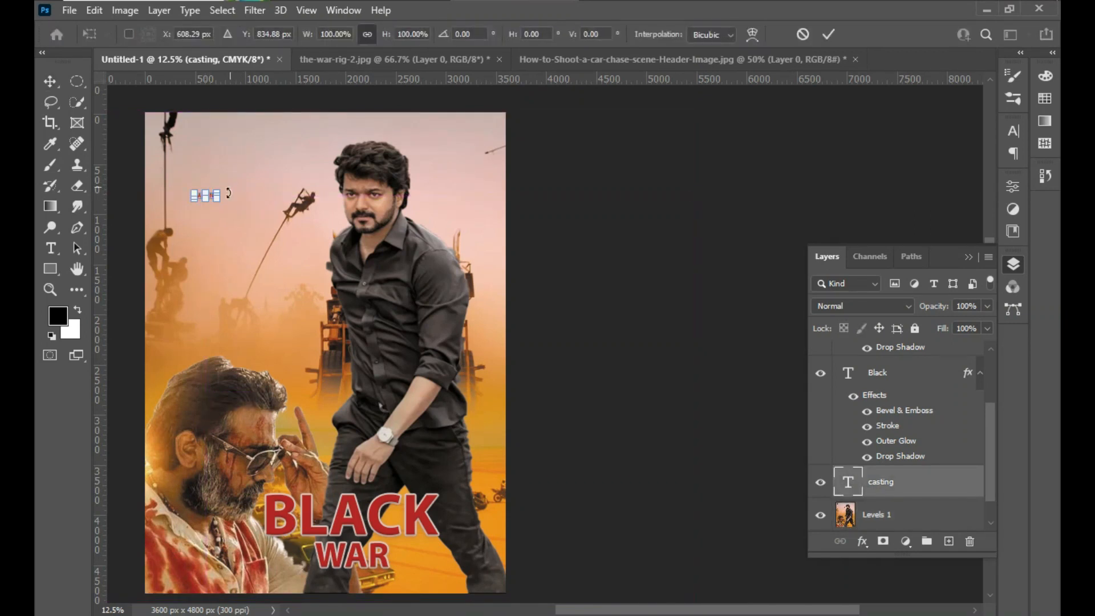
drag(219, 190, 209, 204)
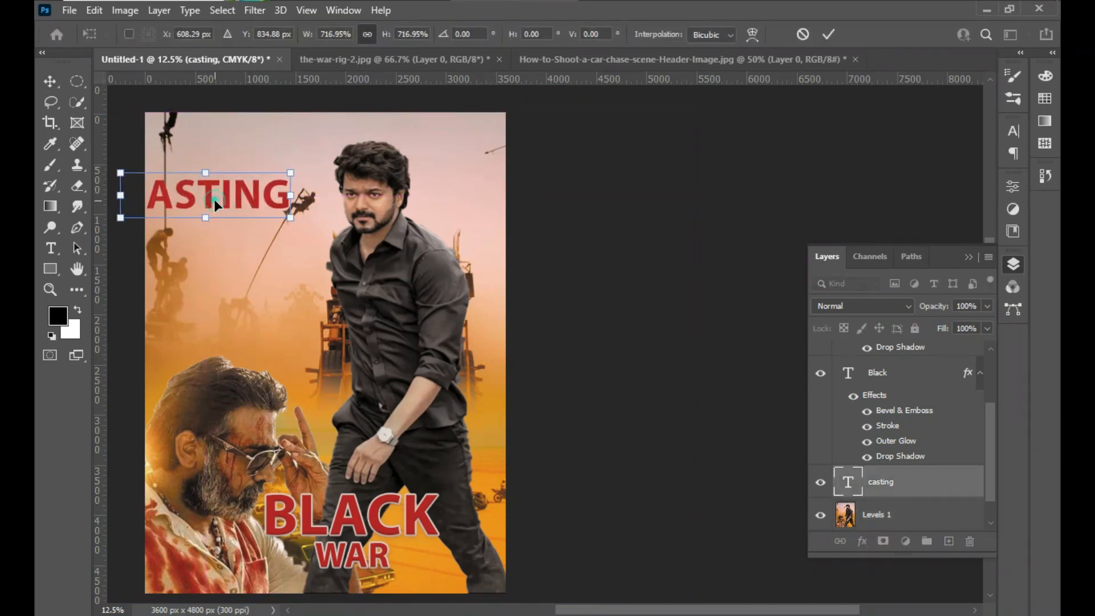
key(Return)
click(215, 196)
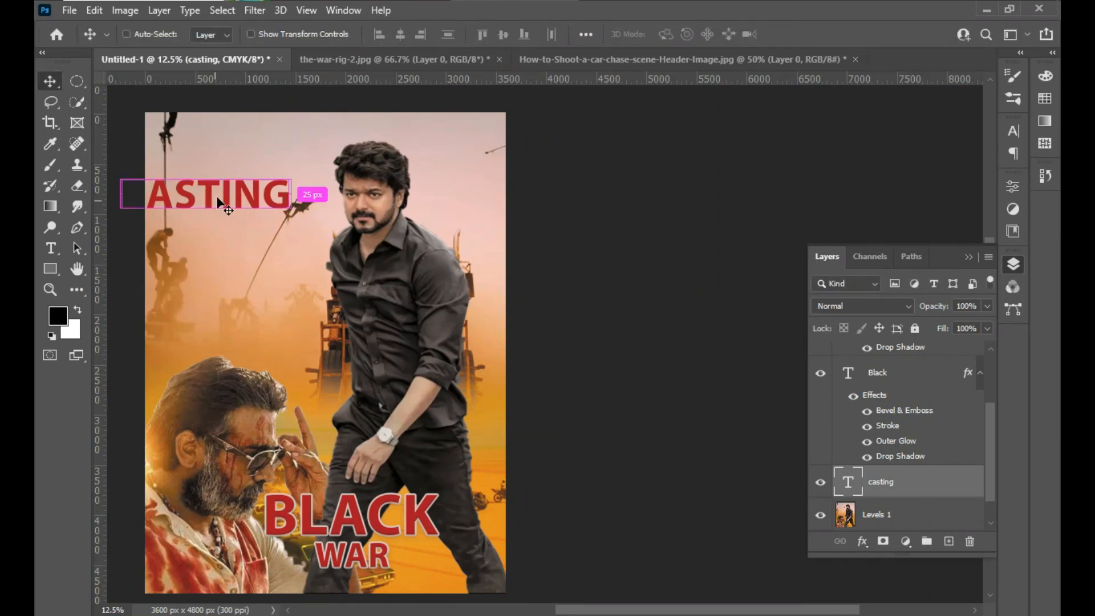
key(ctrl+t)
drag(288, 172, 236, 188)
key(Return)
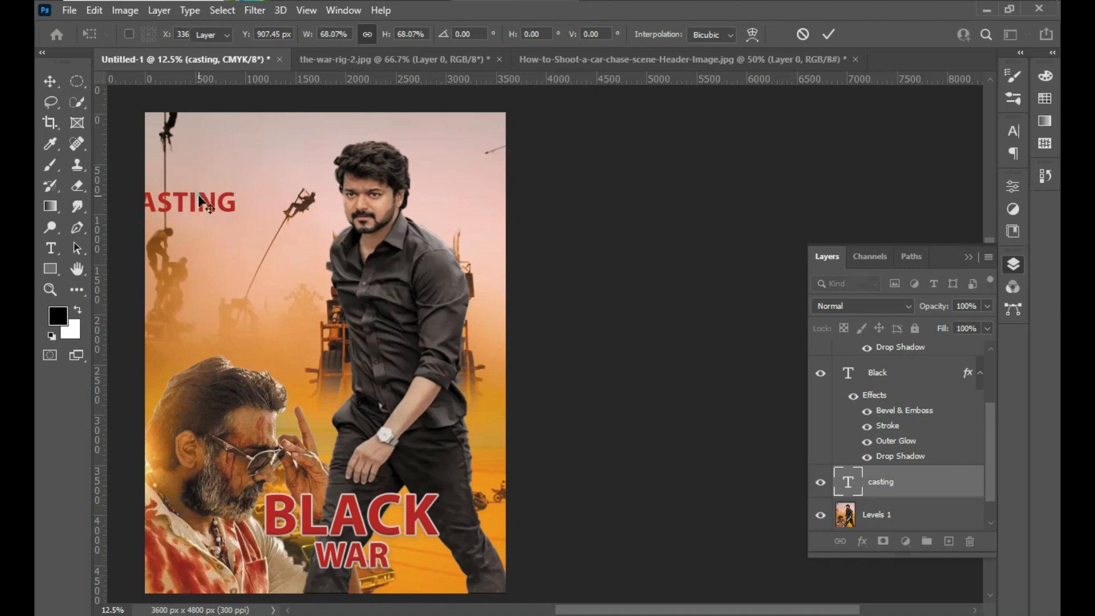
- Extend the CASTING text in the sky with a colon followed by the lead actor's name
click(198, 195)
click(199, 195)
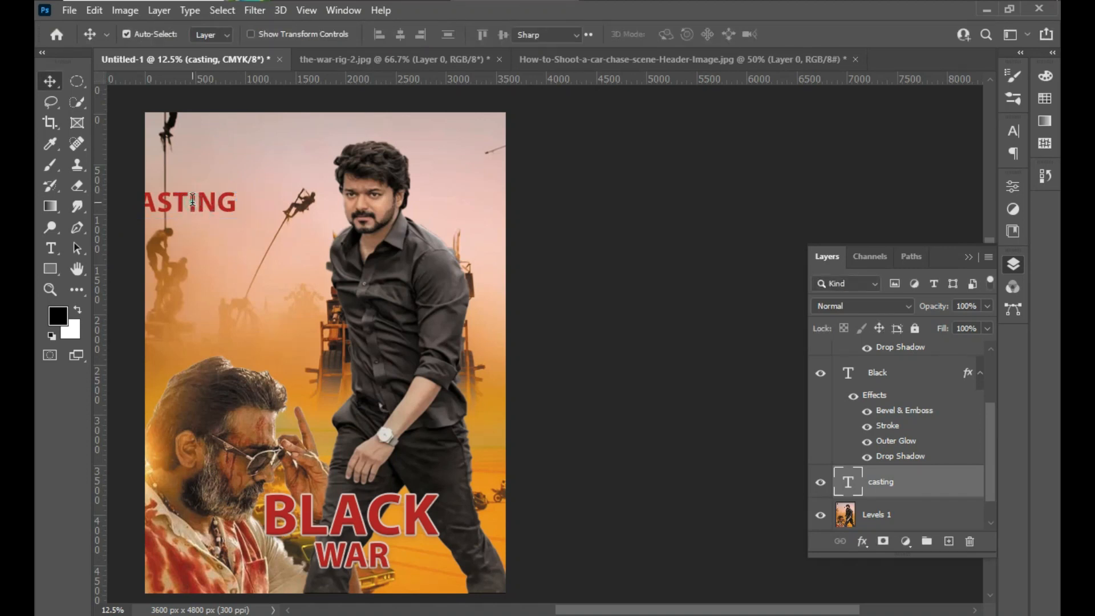
click(193, 201)
key(ctrl+a)
text(casting)
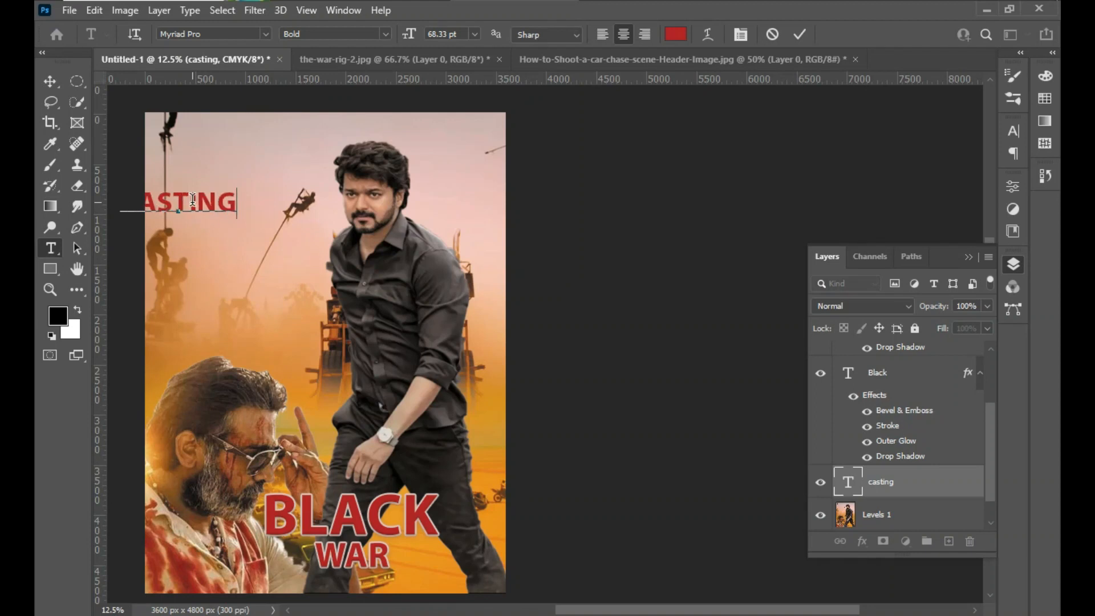
text(;)
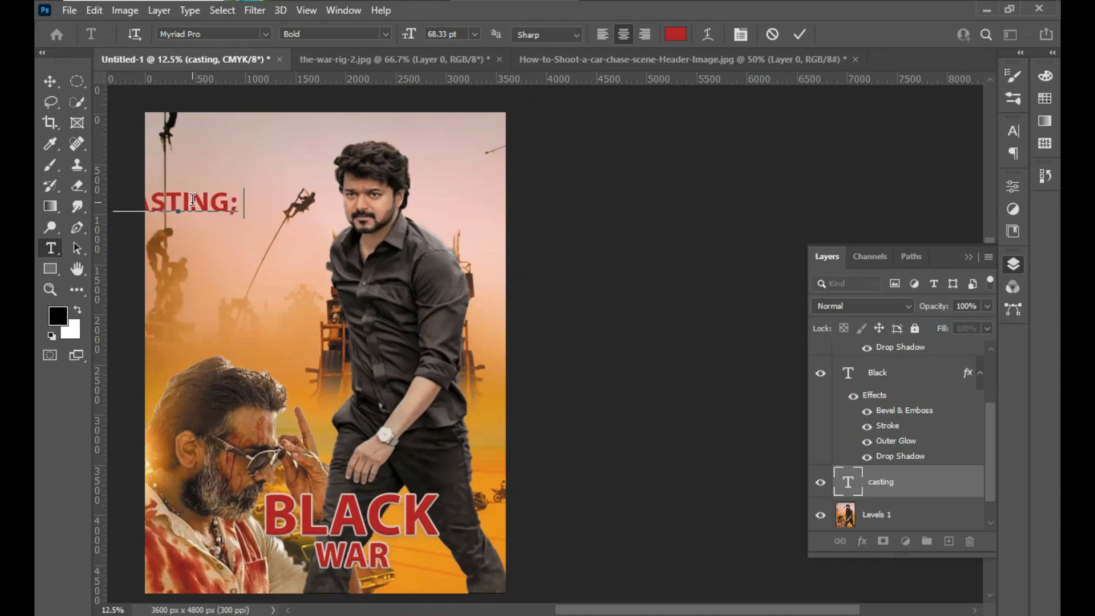
key(BackSpace)
key(BackSpace)
text(:T)
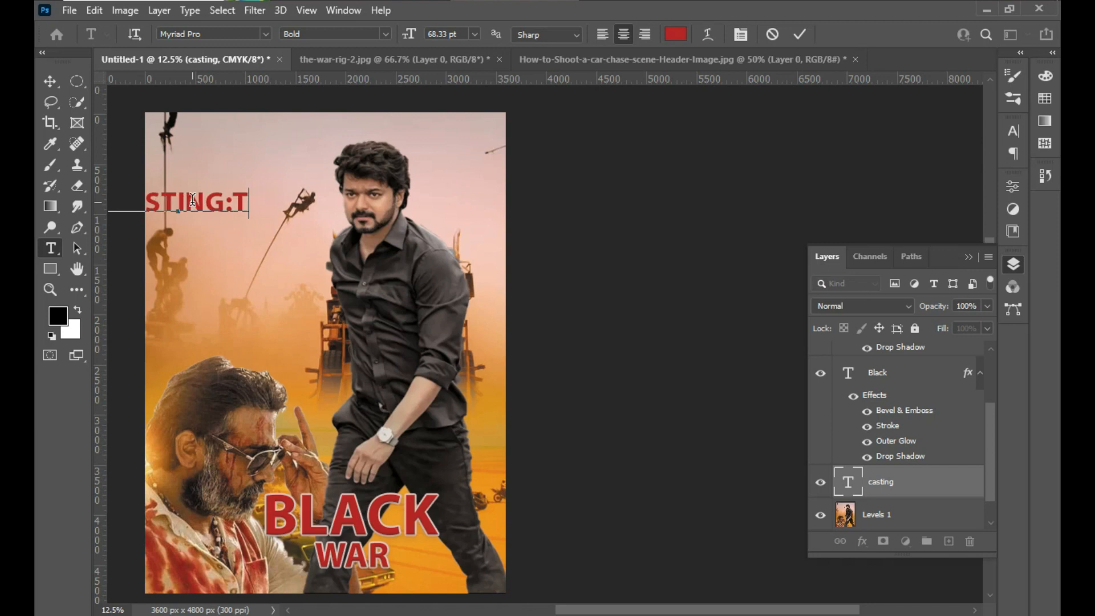
text(HAL)
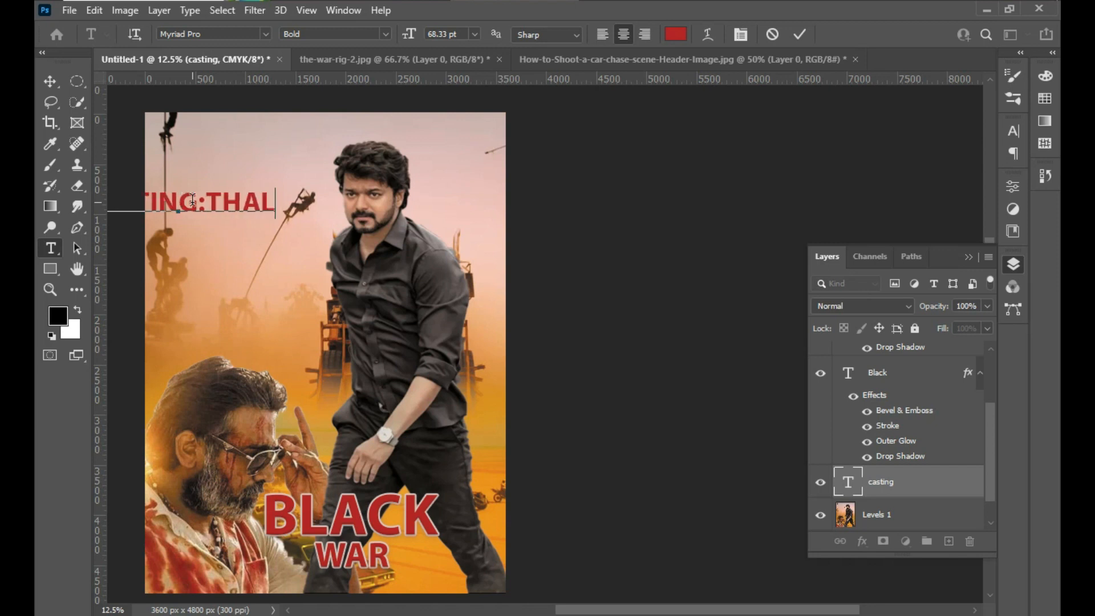
text(APATH)
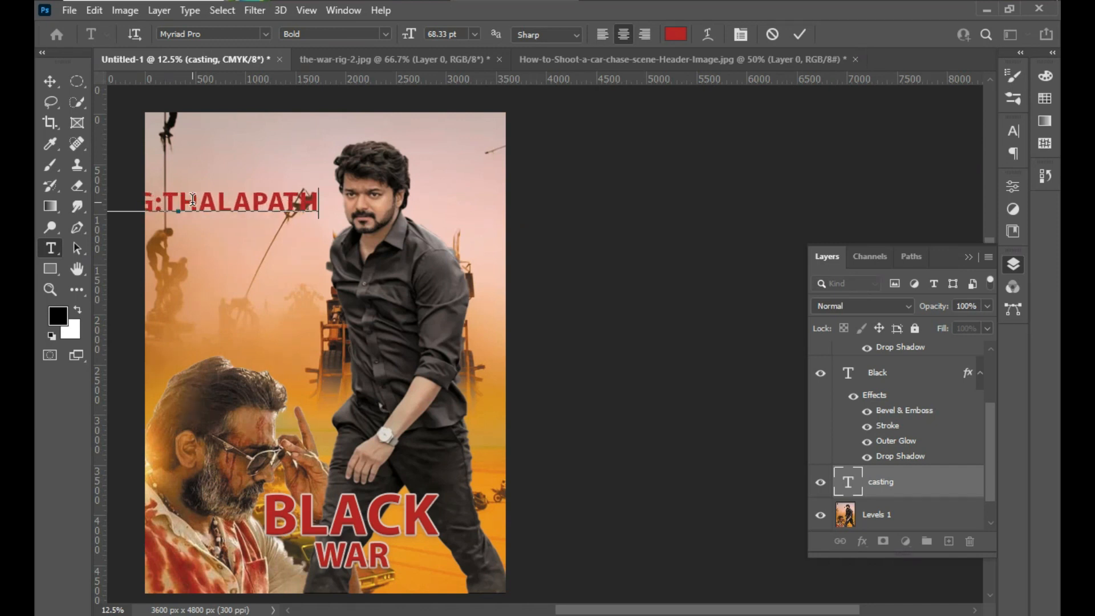
text(Y VIJA)
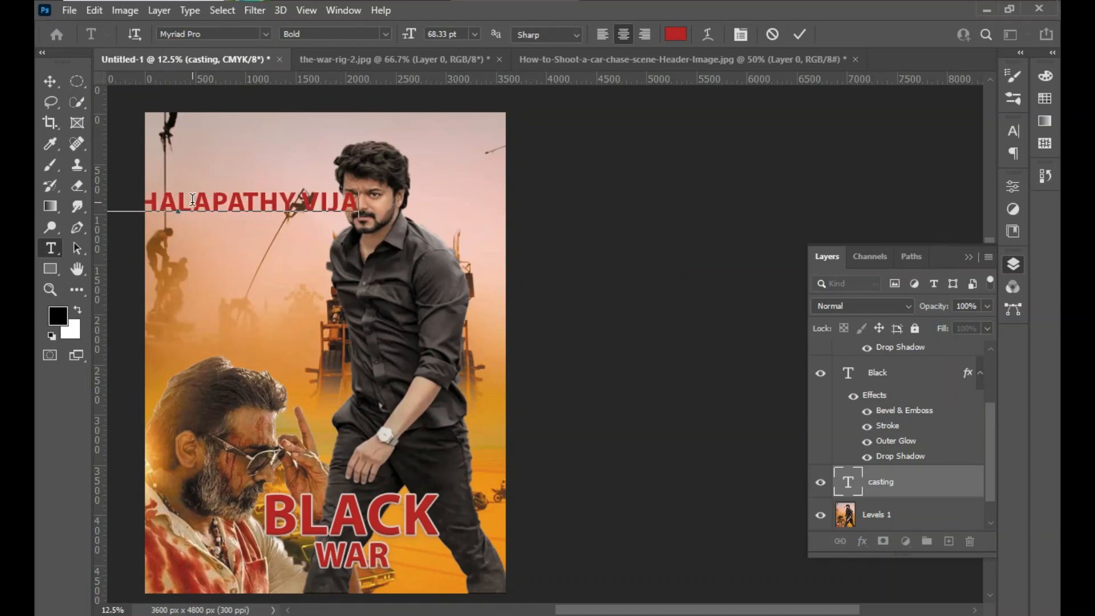
text(Y)
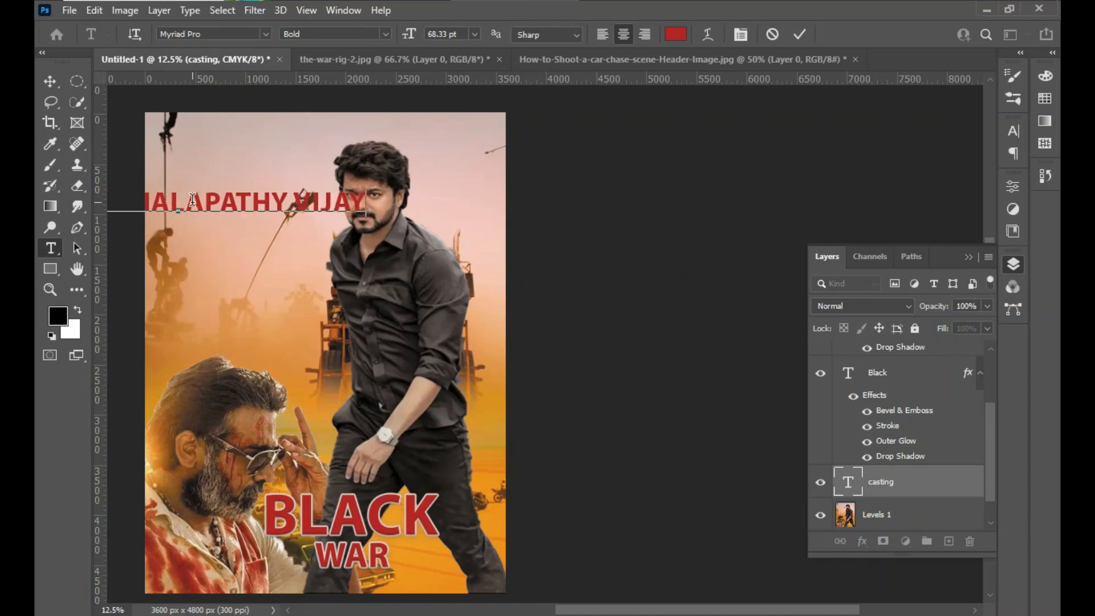
text(,SAMANTA)
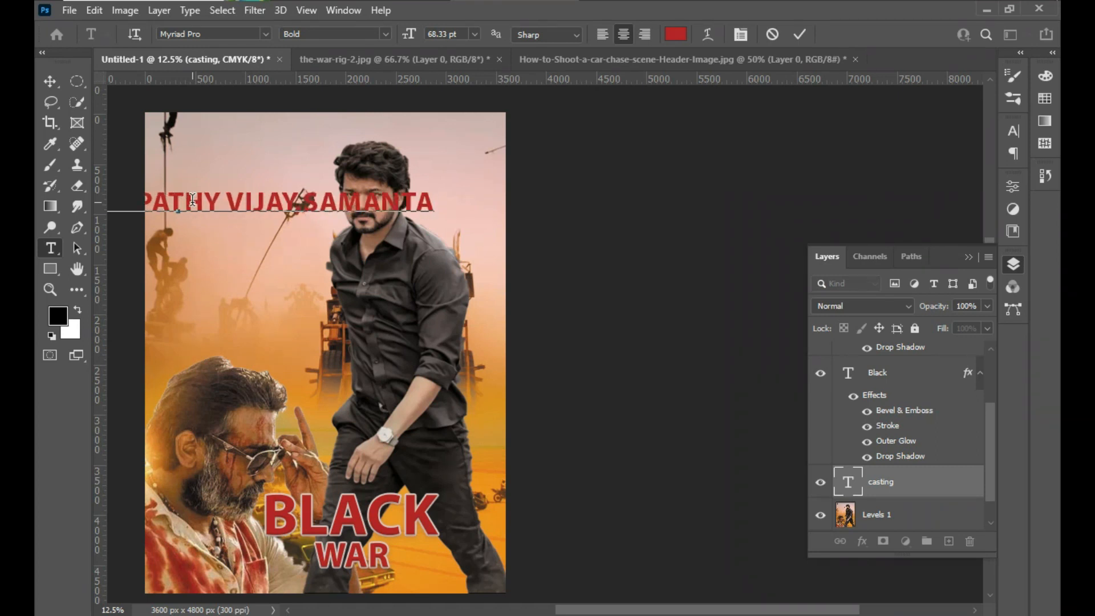
- Append the remaining cast names to the casting line after a comma and commit the text
text(,)
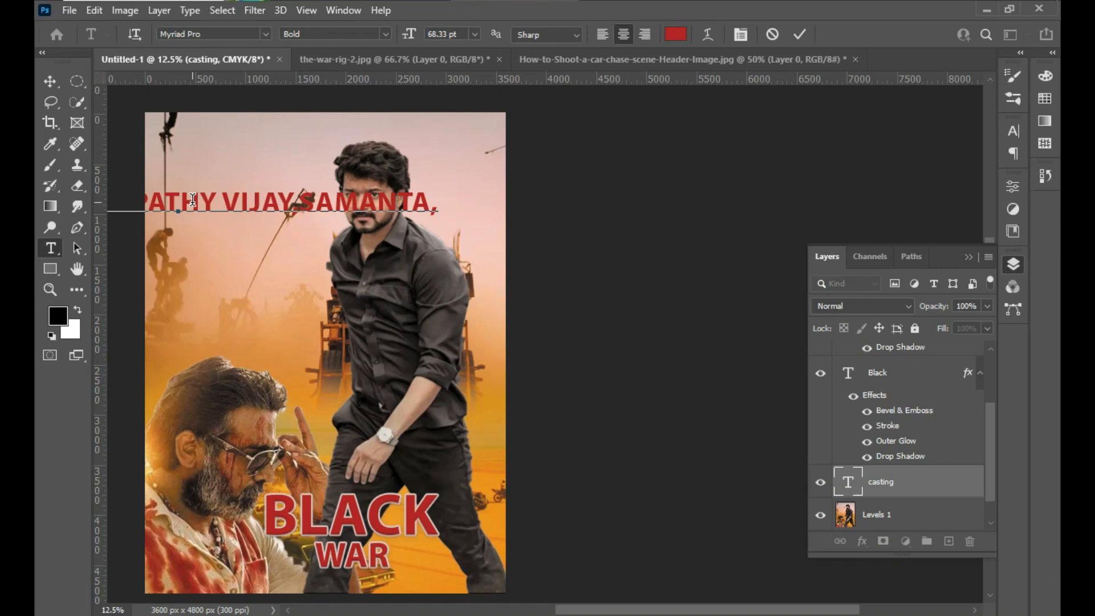
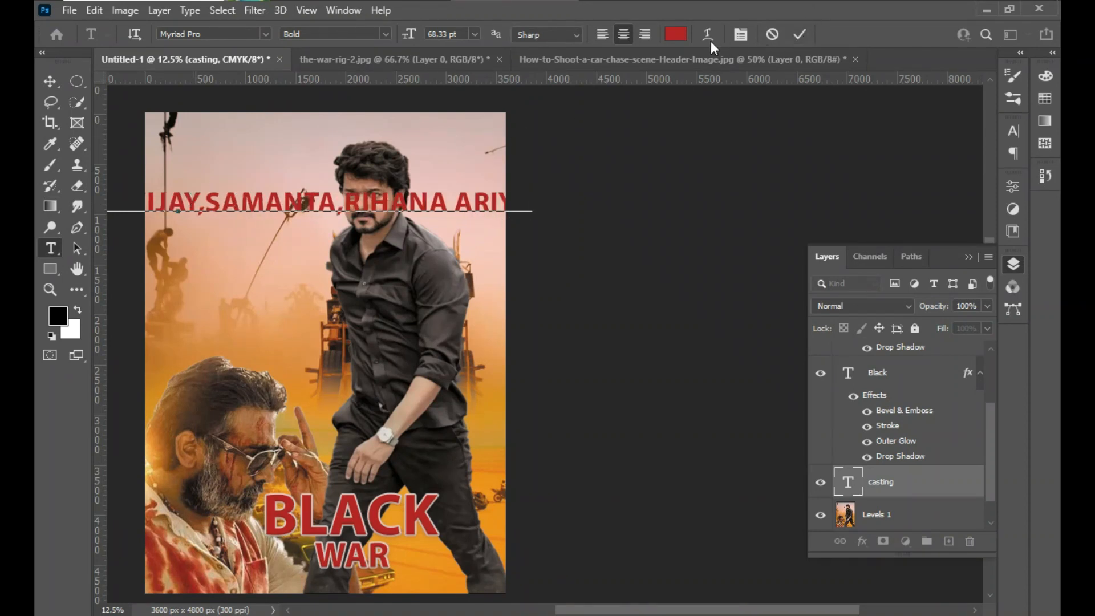
click(800, 35)
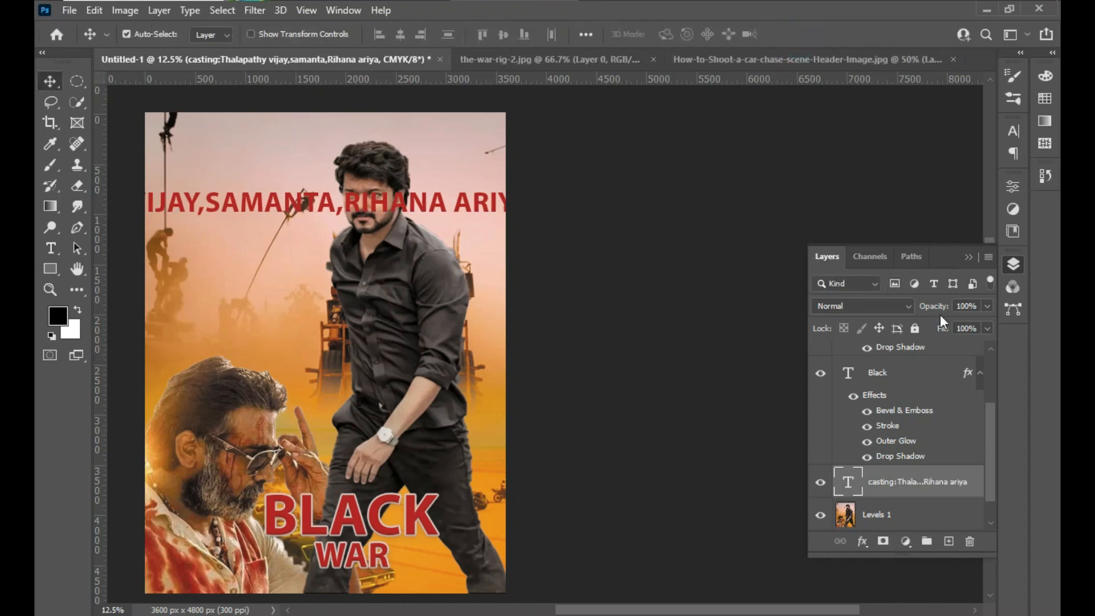
- Change the casting line's text colour to the off-white f3e6e6
click(1015, 135)
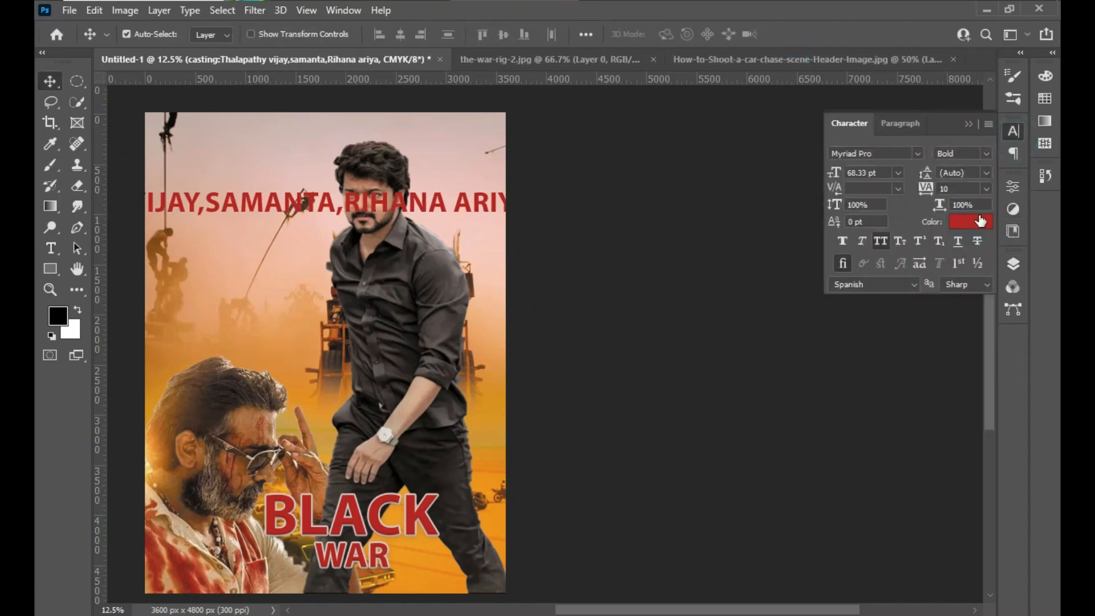
click(968, 221)
click(646, 218)
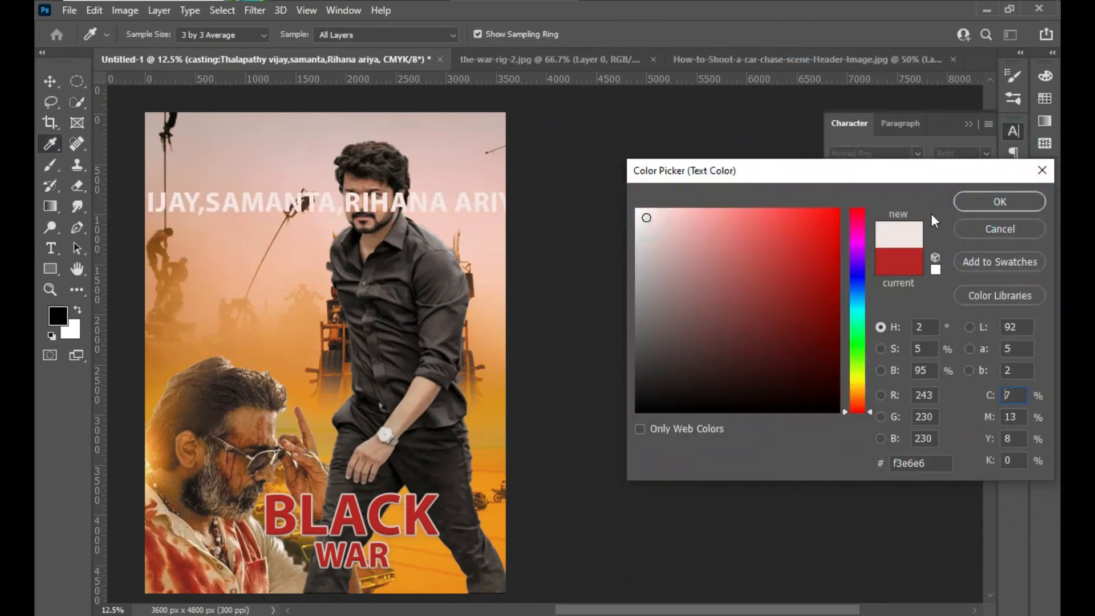
click(999, 202)
- Scale the casting line down to about 27.8% and place it directly beneath the WAR title
drag(367, 208, 382, 439)
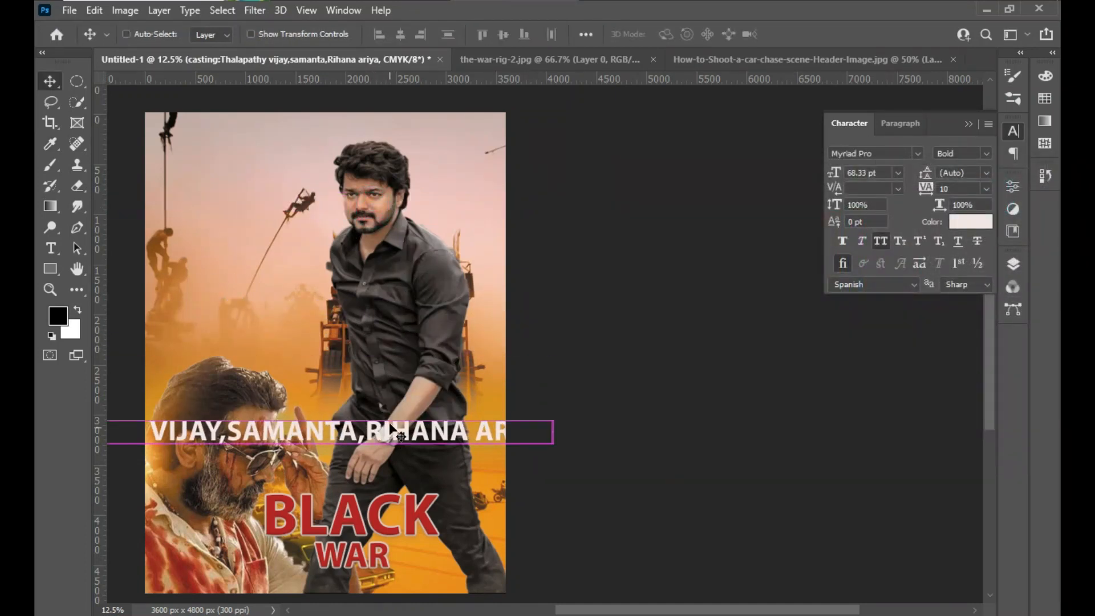
key(ctrl+t)
drag(552, 432, 366, 580)
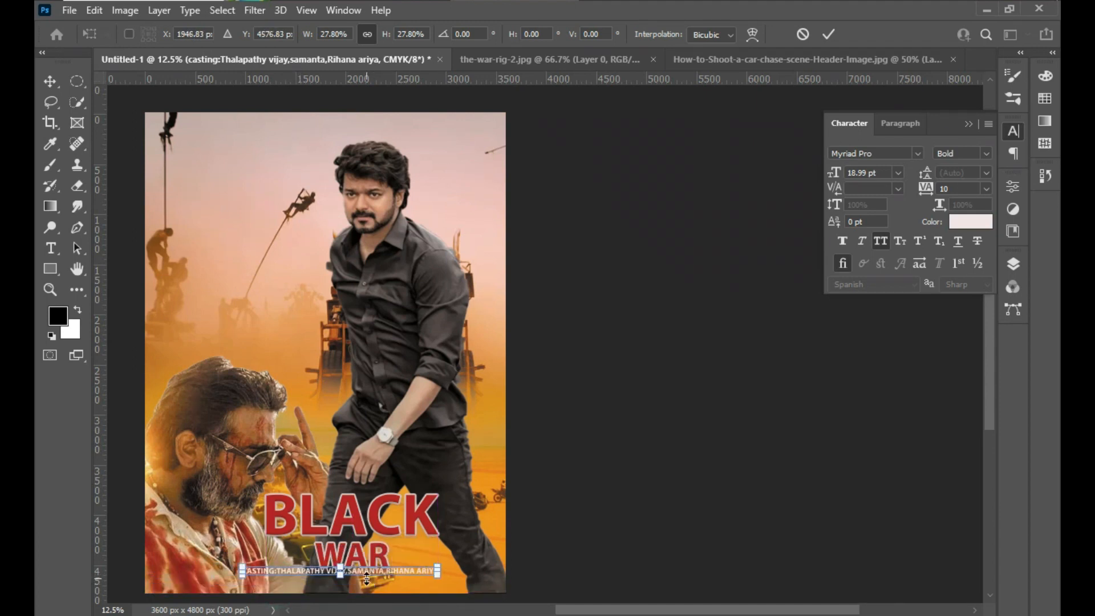
- Lower the casting line by about 56 px to widen the gap beneath WAR, and apply the transform
key(shift+Down)
key(shift+Down)
key(shift+Down)
key(shift+Down)
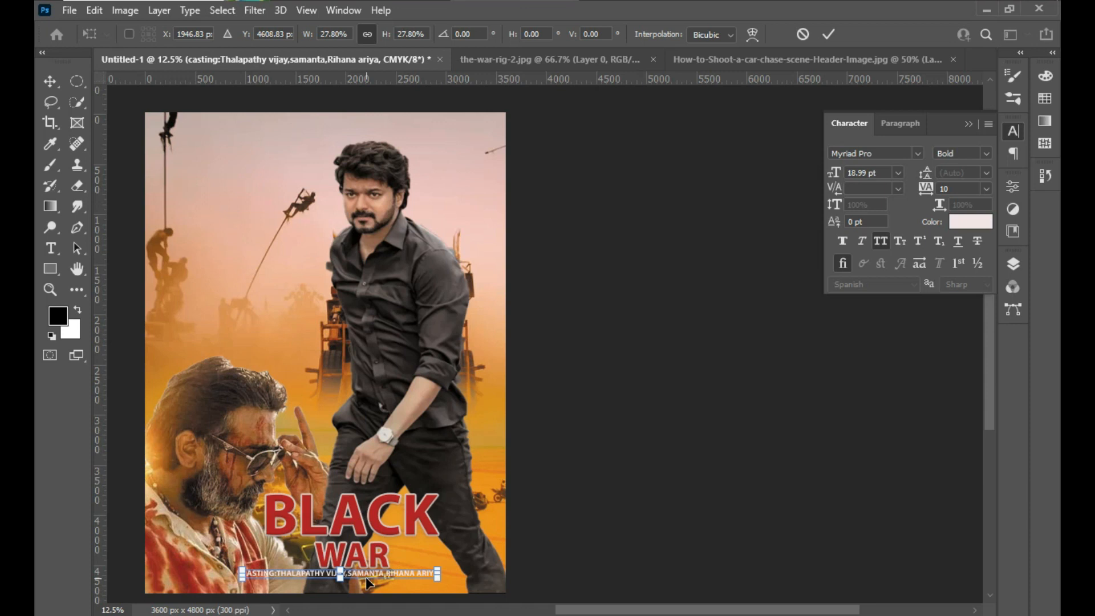
key(Down)
key(Down)
key(Down)
key(Down)
key(Down)
key(Down)
key(Down)
key(Down)
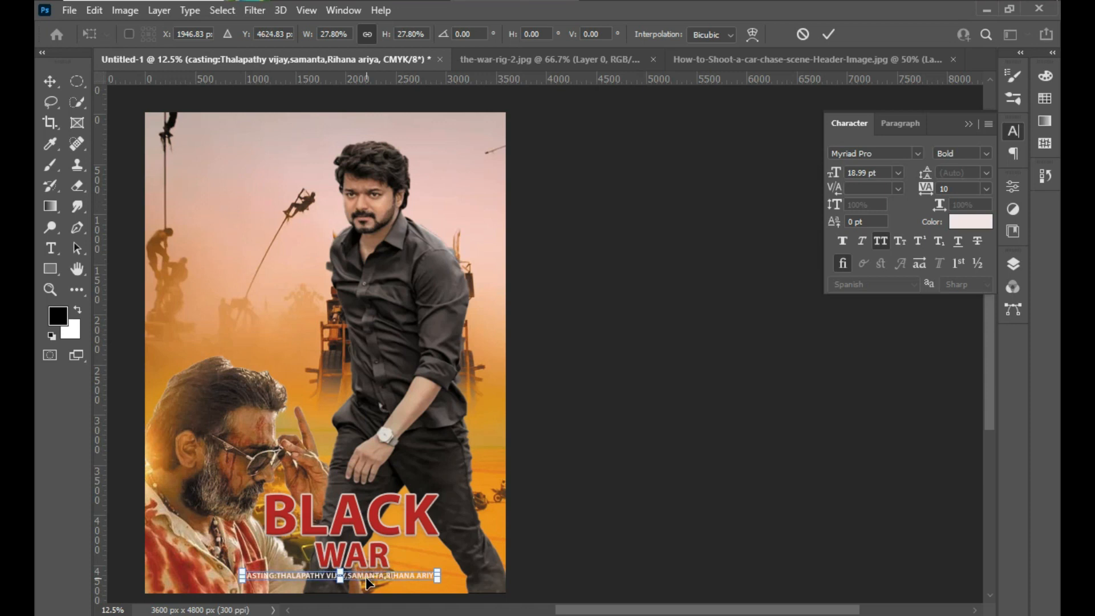
key(Down)
key(Down)
key(Down)
key(Down)
key(Down)
key(Down)
key(Down)
key(Down)
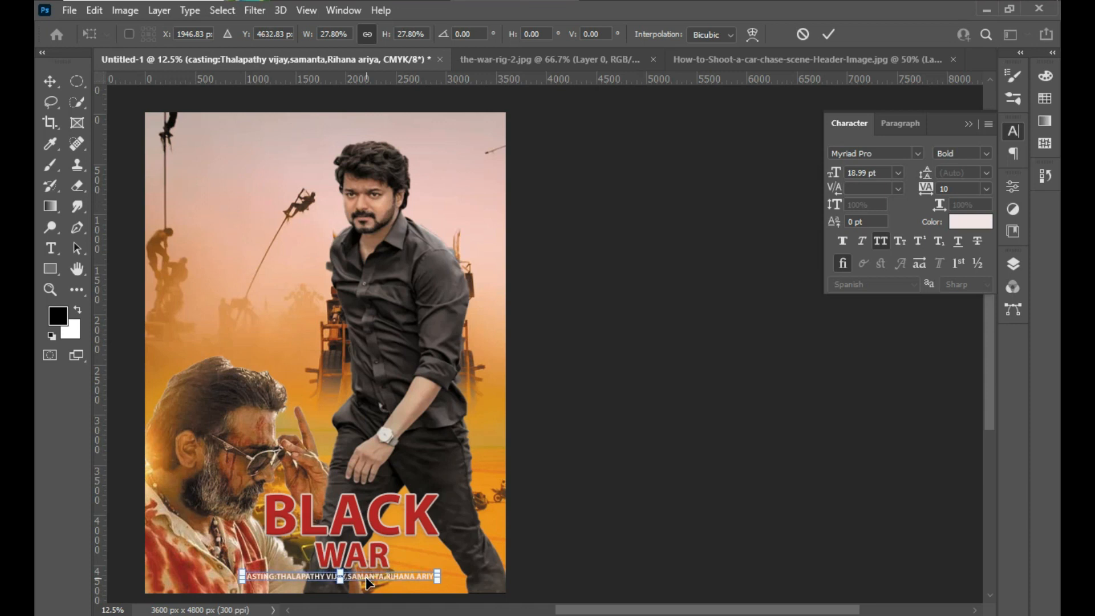
key(Return)
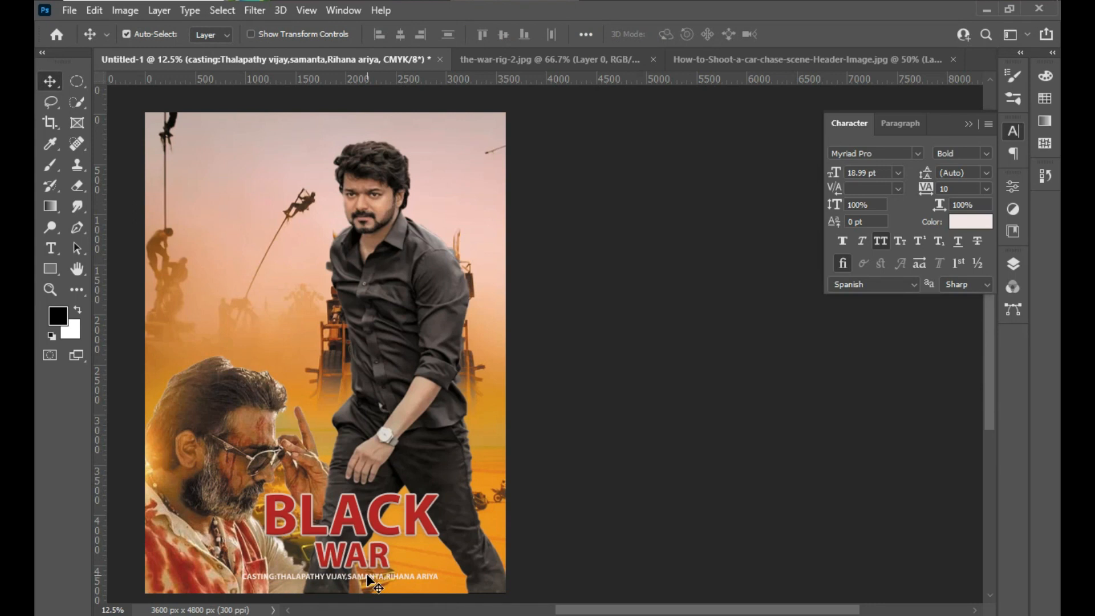
- Duplicate the casting line just below itself and replace the copy's text with DIRECTOR: and the director's full name
drag(371, 580, 366, 589)
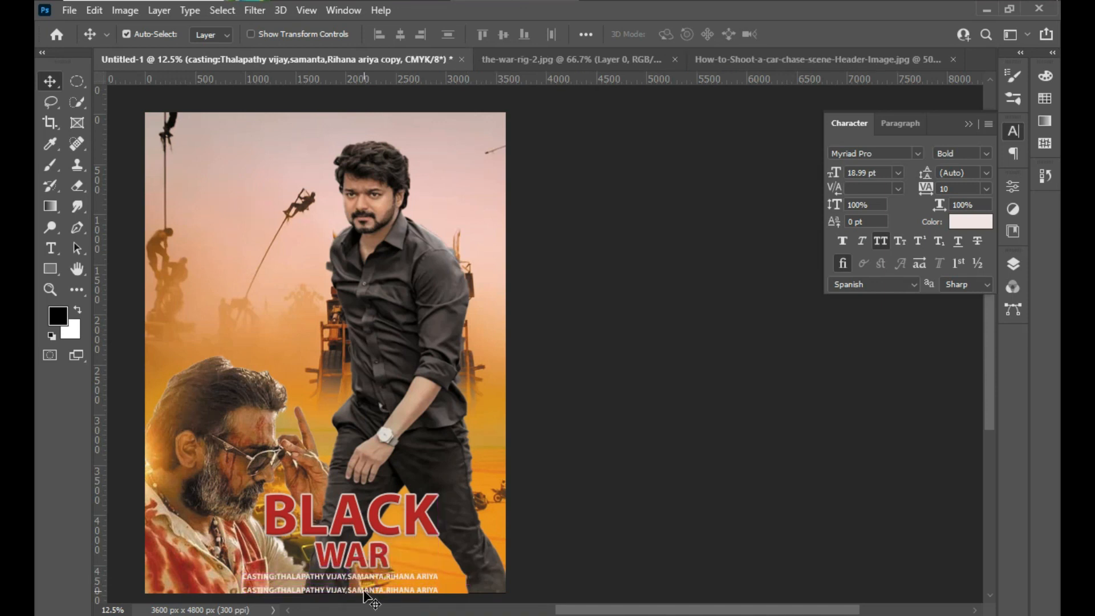
double_click(365, 591)
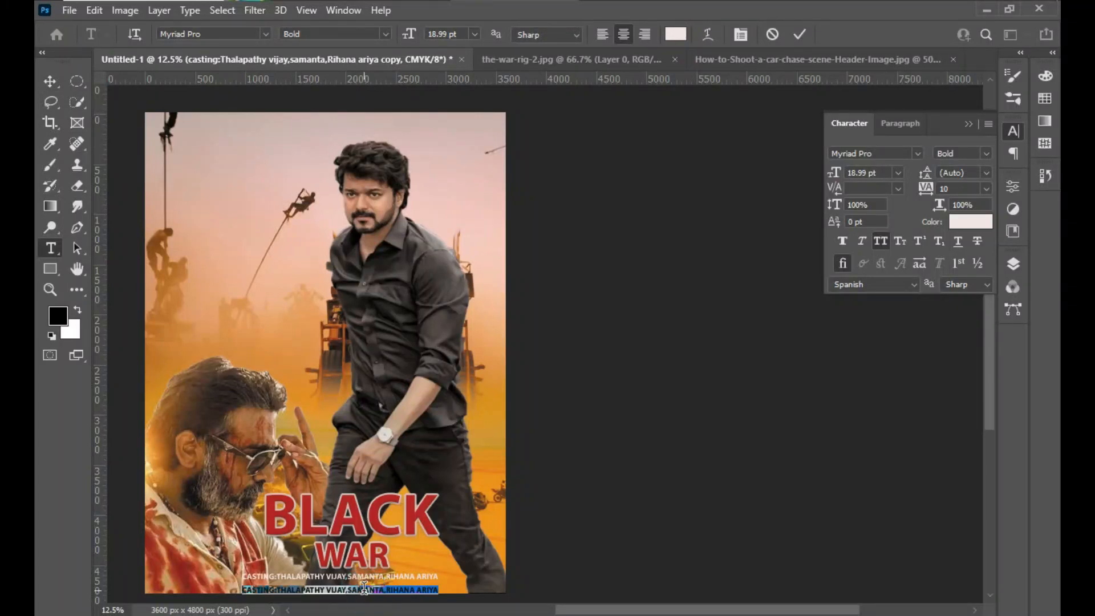
key(BackSpace)
text(DIRECTOR)
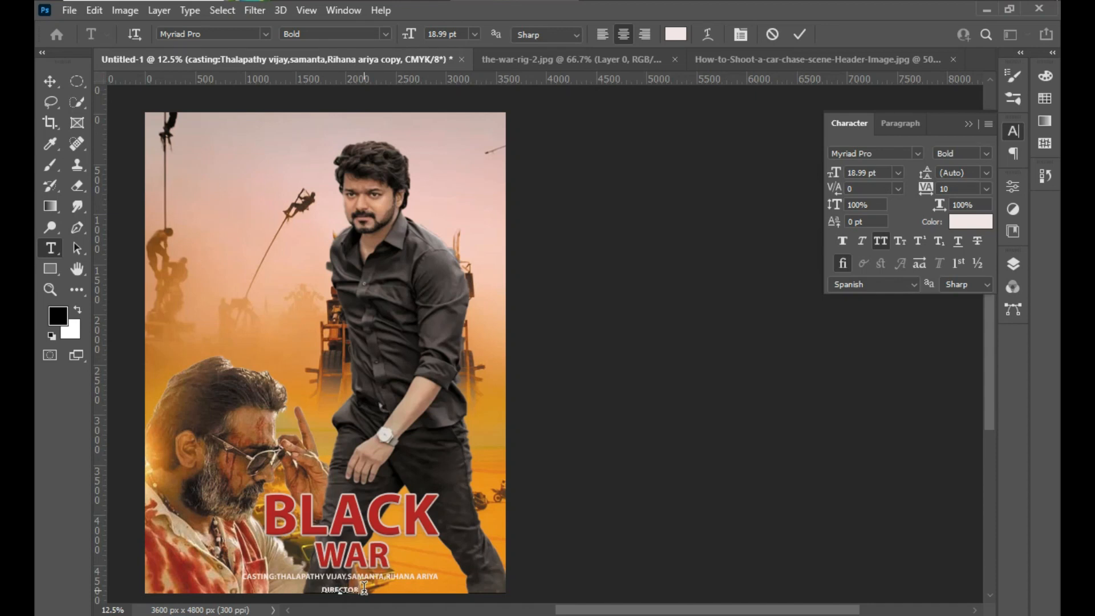
click(50, 81)
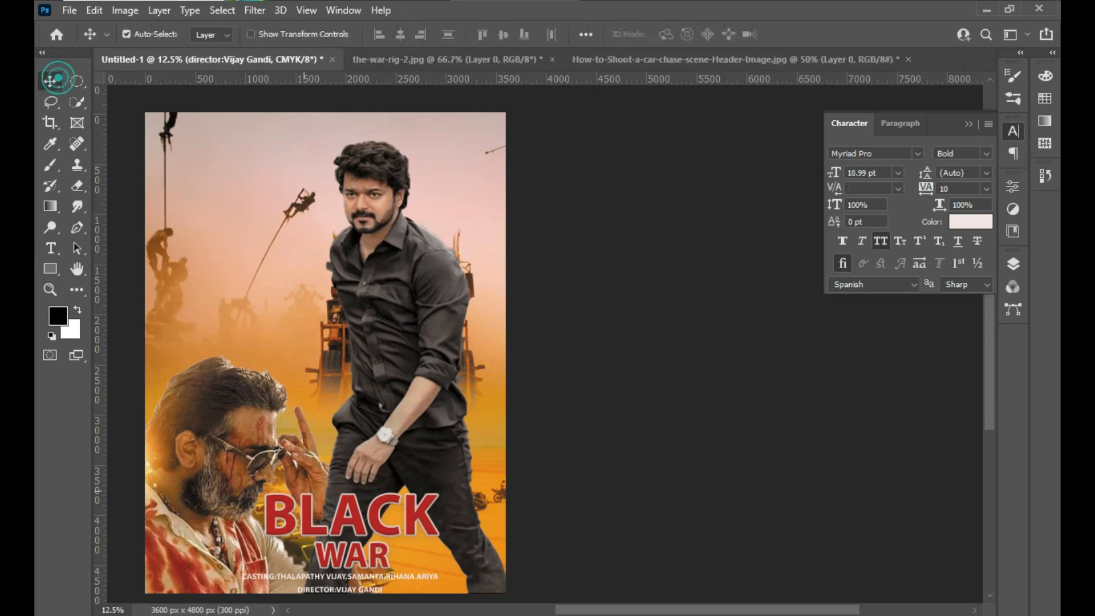
- Move the director line slightly up so it sits closely beneath the casting line
click(353, 591)
drag(354, 591, 354, 582)
key(shift+Down)
key(shift+Down)
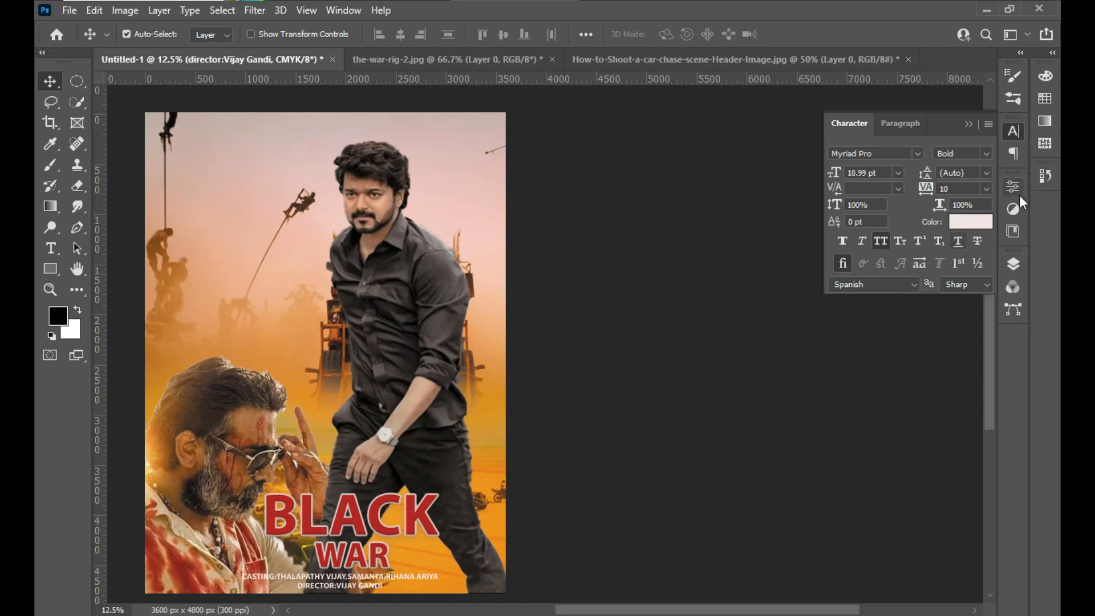
- Give the director line a drop shadow with 72% opacity, 42 px distance, 44% spread and 125 px size
click(1013, 131)
click(1013, 267)
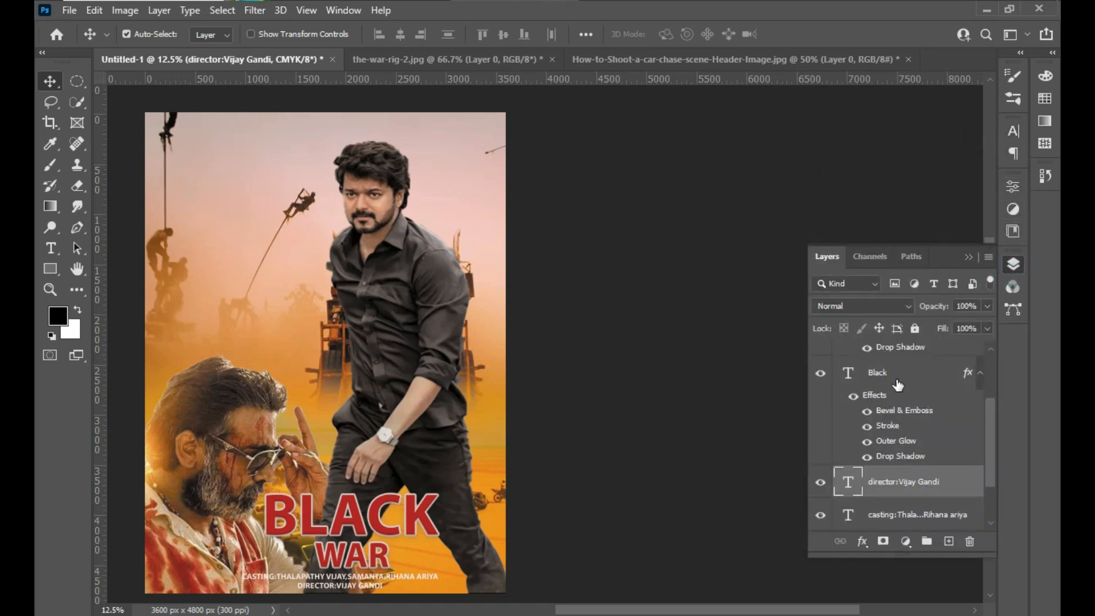
right_click(908, 484)
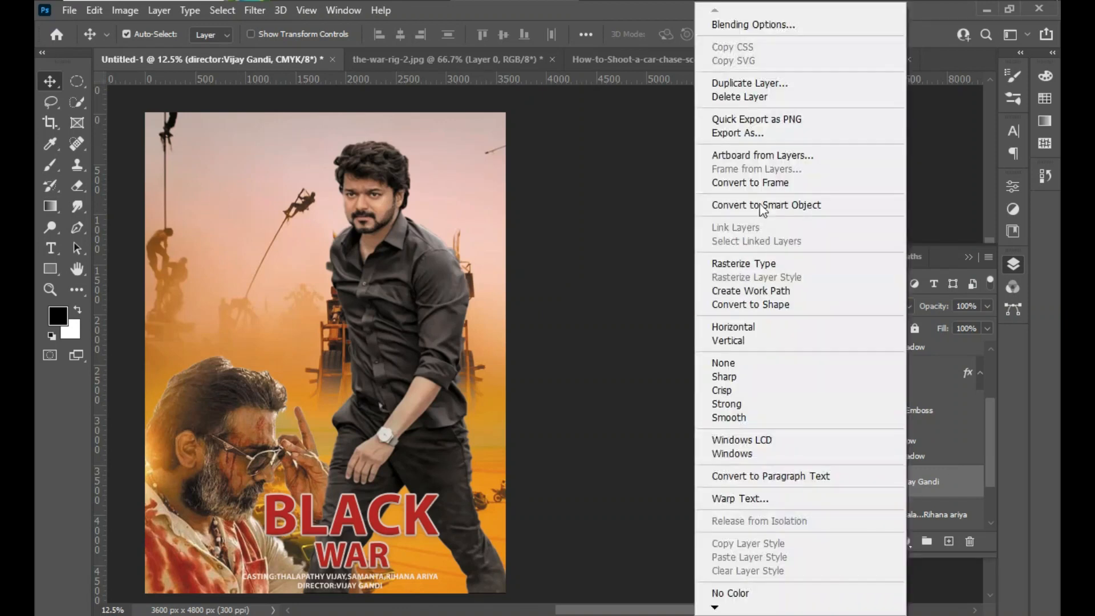
click(762, 24)
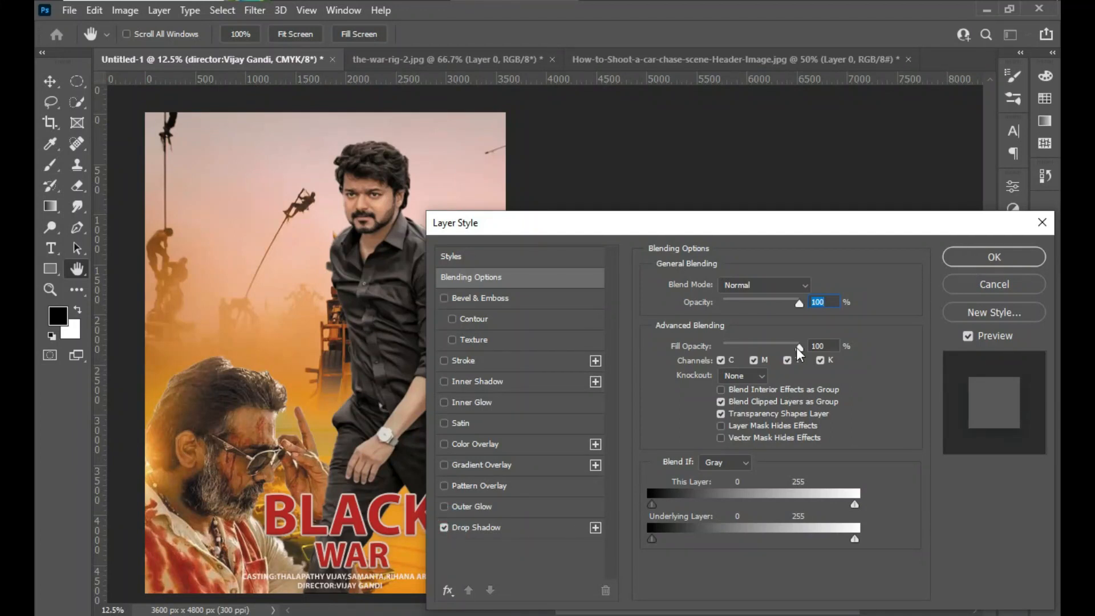
click(550, 528)
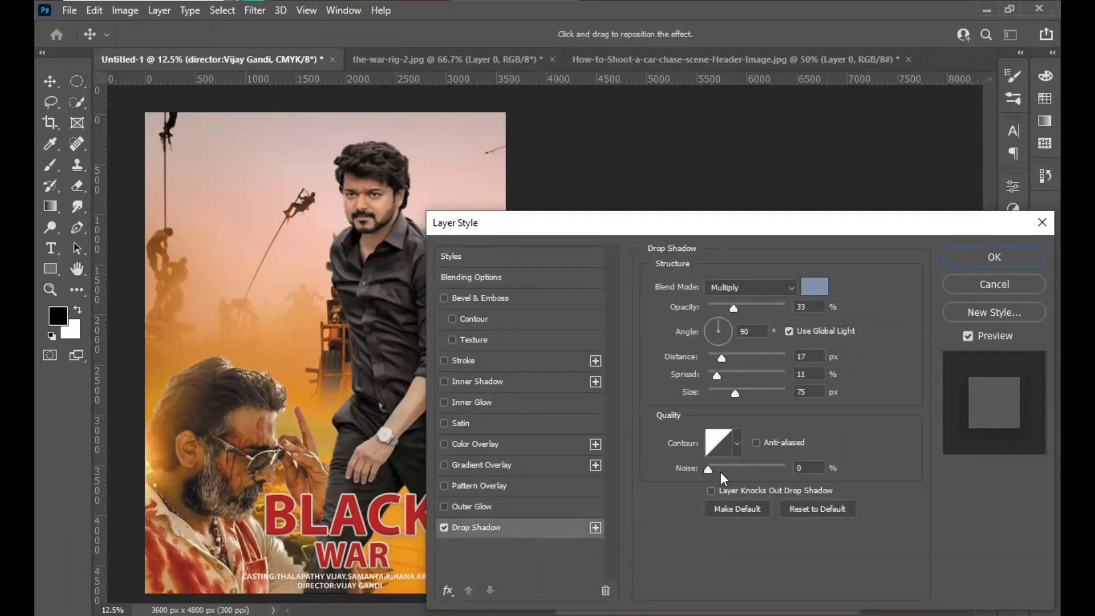
click(724, 374)
click(755, 306)
drag(756, 304, 764, 304)
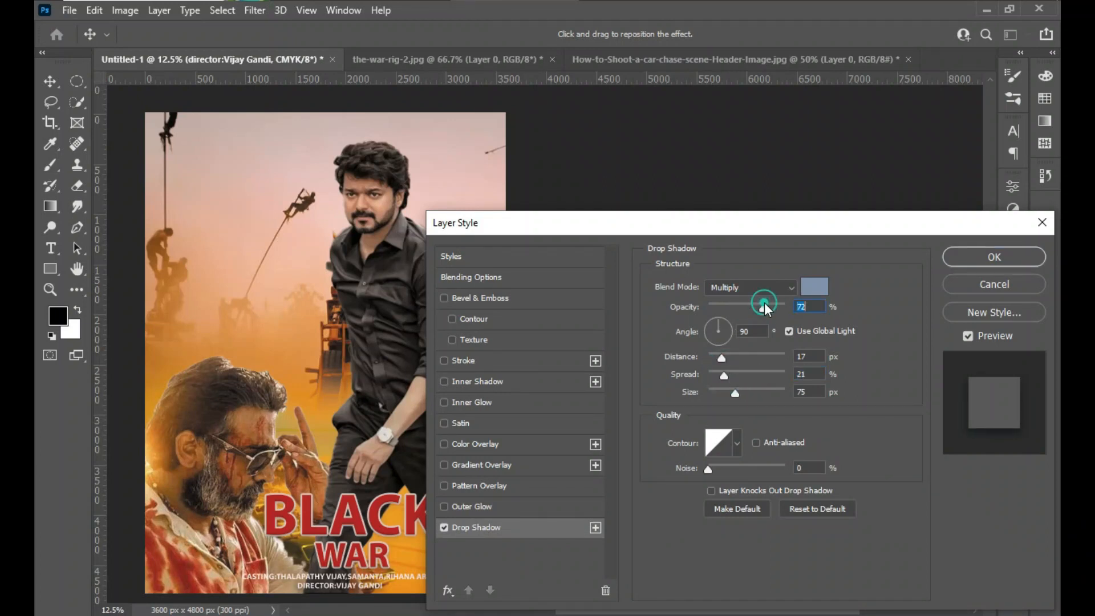
click(743, 357)
click(742, 374)
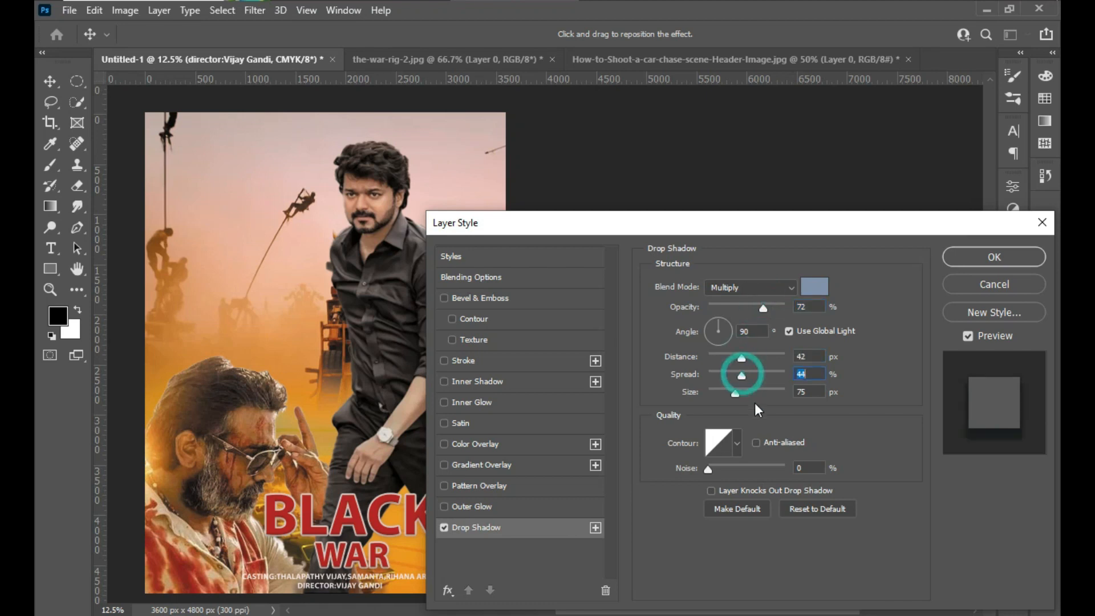
click(750, 391)
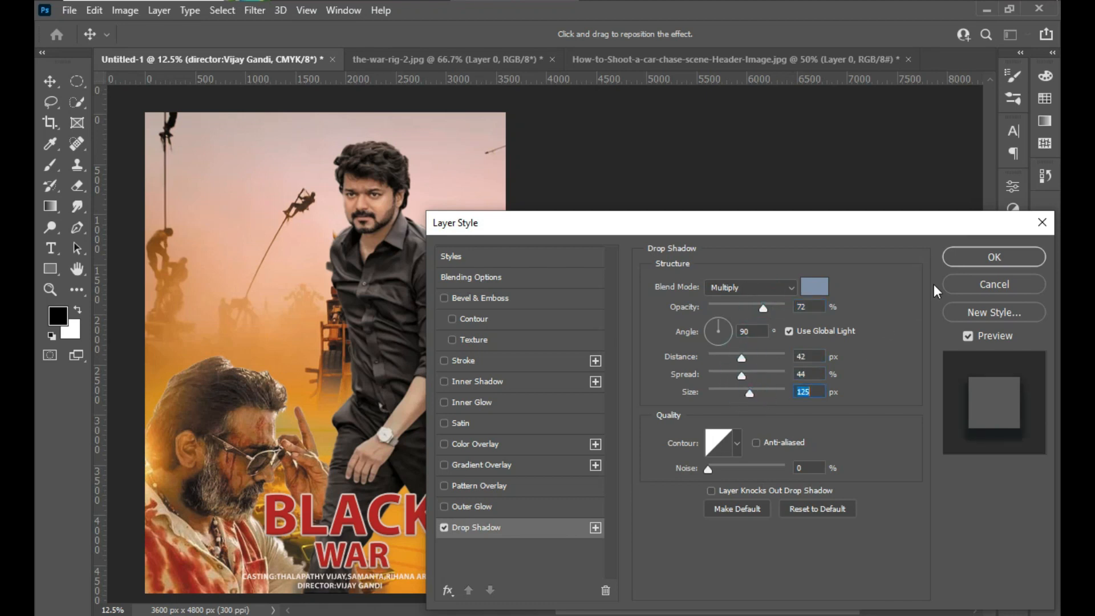
click(967, 259)
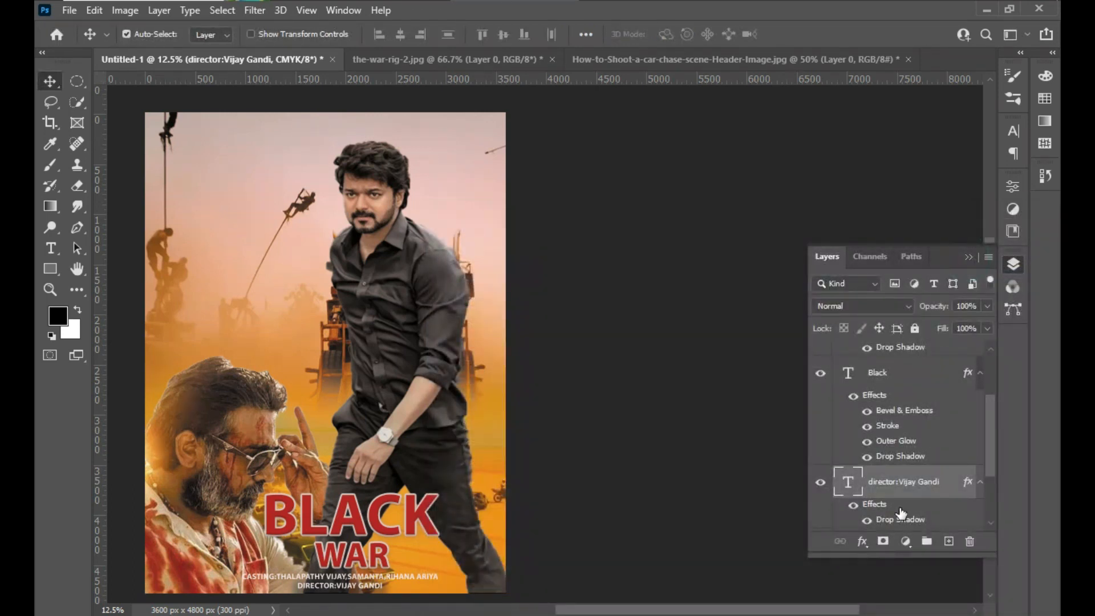
- Add a drop shadow to the casting line with the same 72% opacity, 42 px distance, 44% spread and 125 px size
drag(992, 431, 993, 459)
click(915, 478)
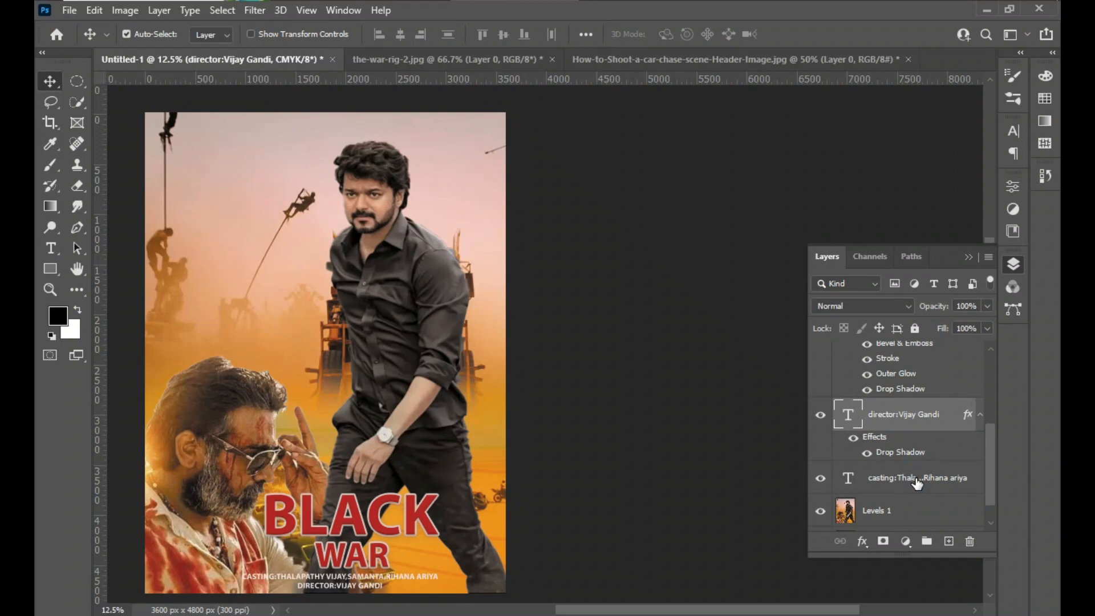
right_click(916, 480)
click(801, 27)
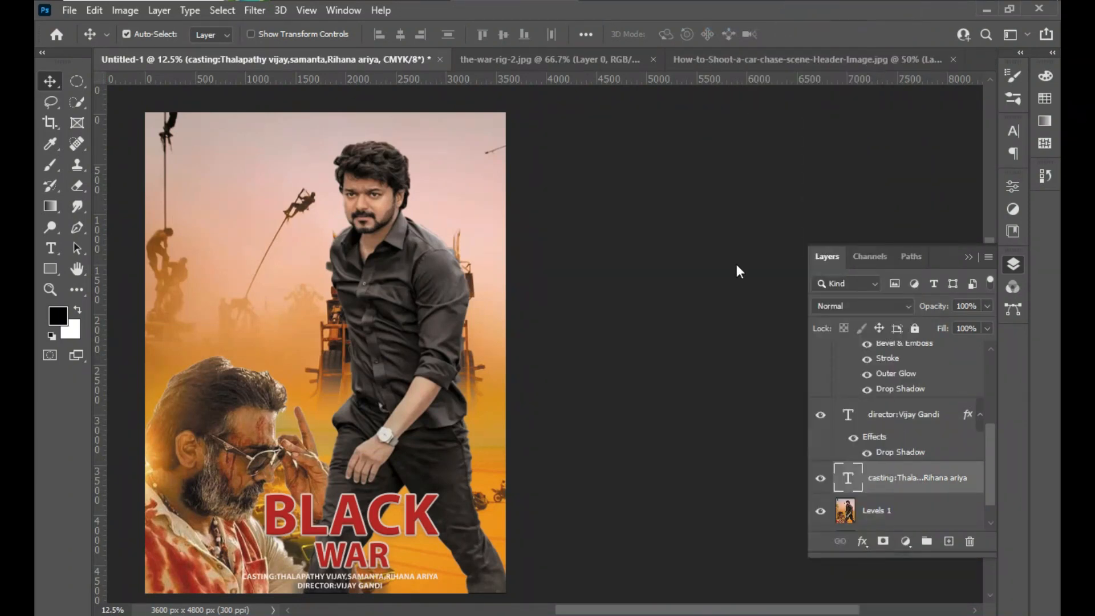
drag(601, 220, 665, 144)
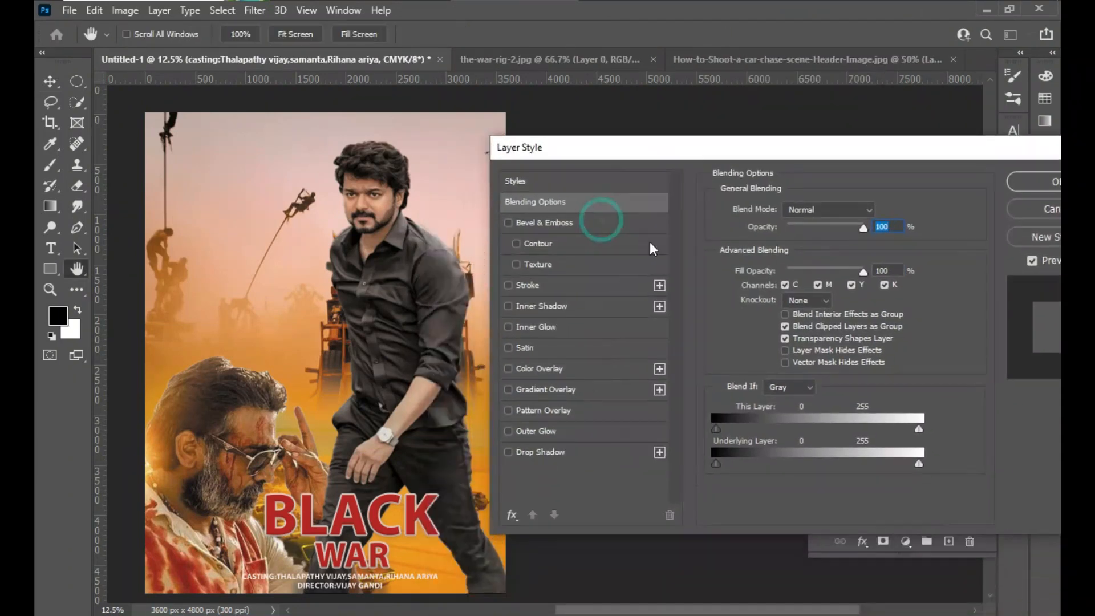
click(547, 452)
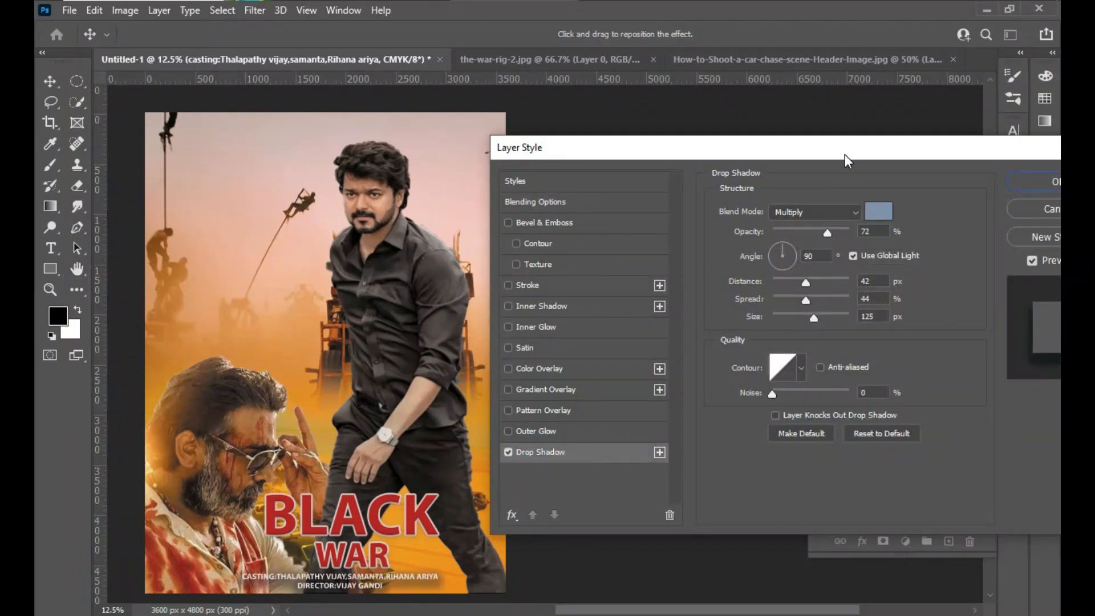
click(945, 202)
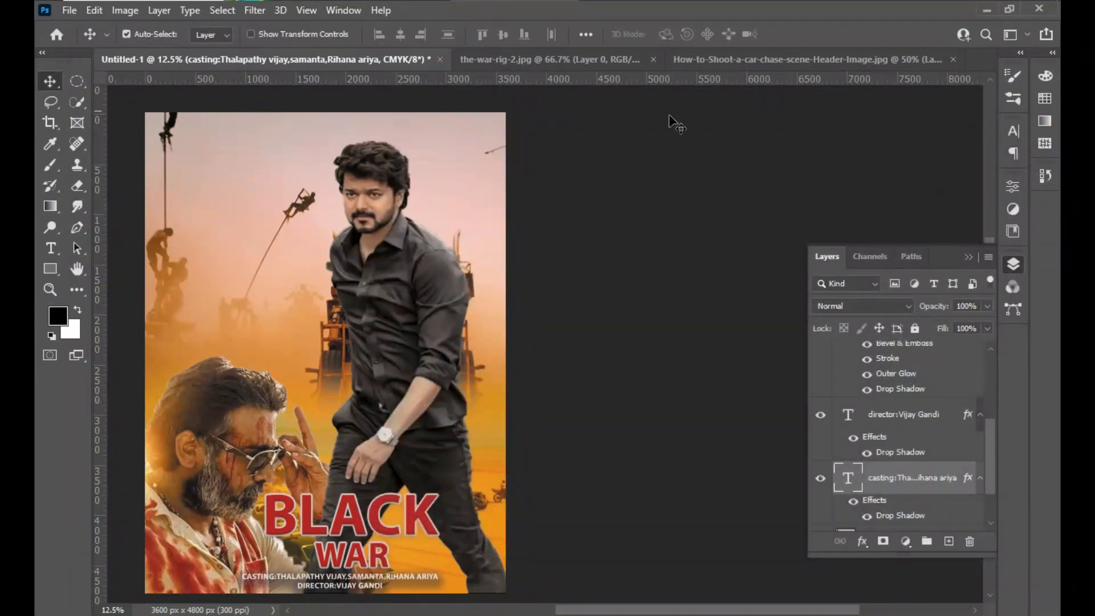
- Merge the war, Black, director, casting and Levels 1 layers into one layer above the Background, and toggle its visibility to check it
scroll(367, 187, left, 5)
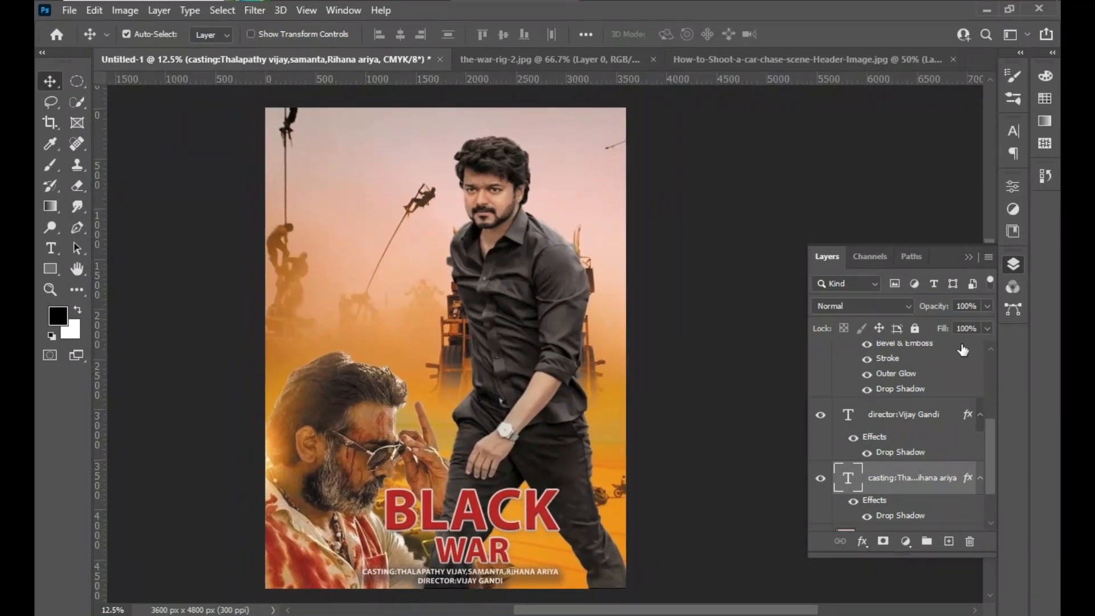
drag(990, 436, 980, 350)
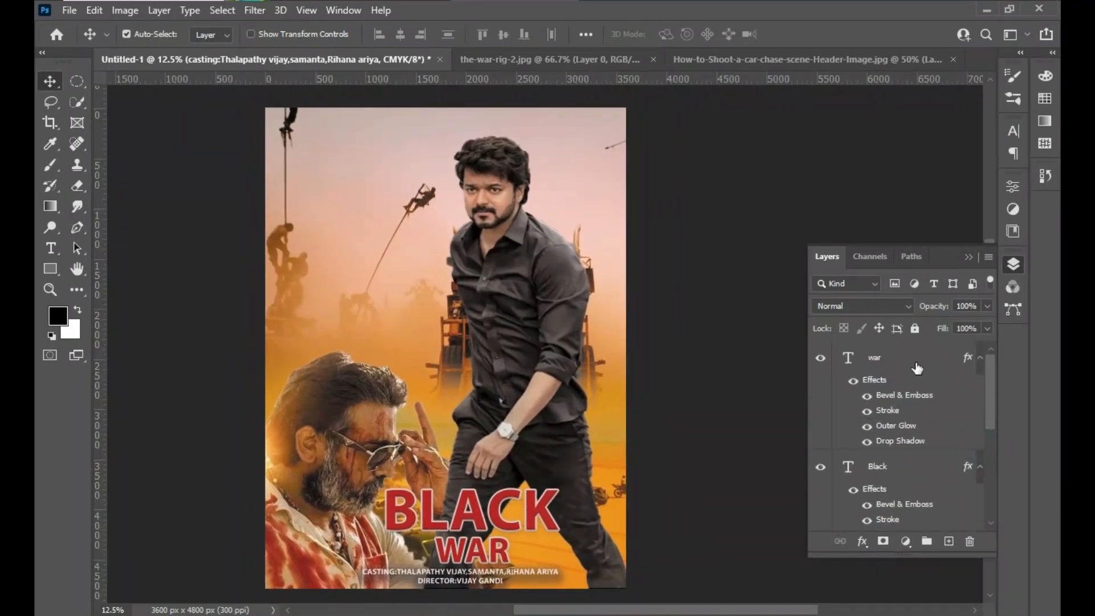
shift+click(898, 359)
drag(993, 398, 999, 483)
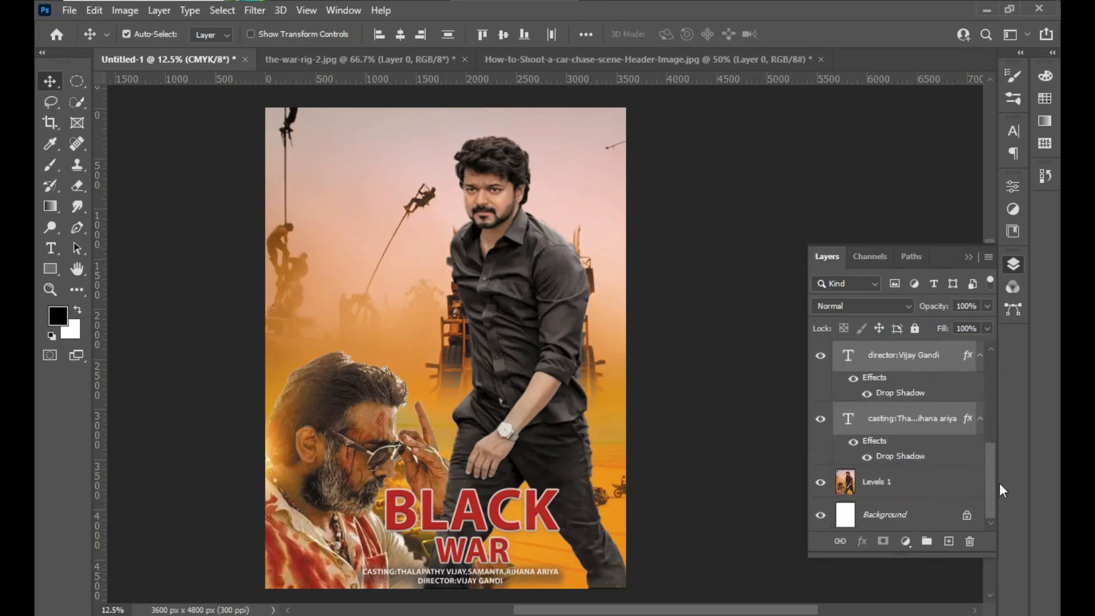
shift+click(902, 484)
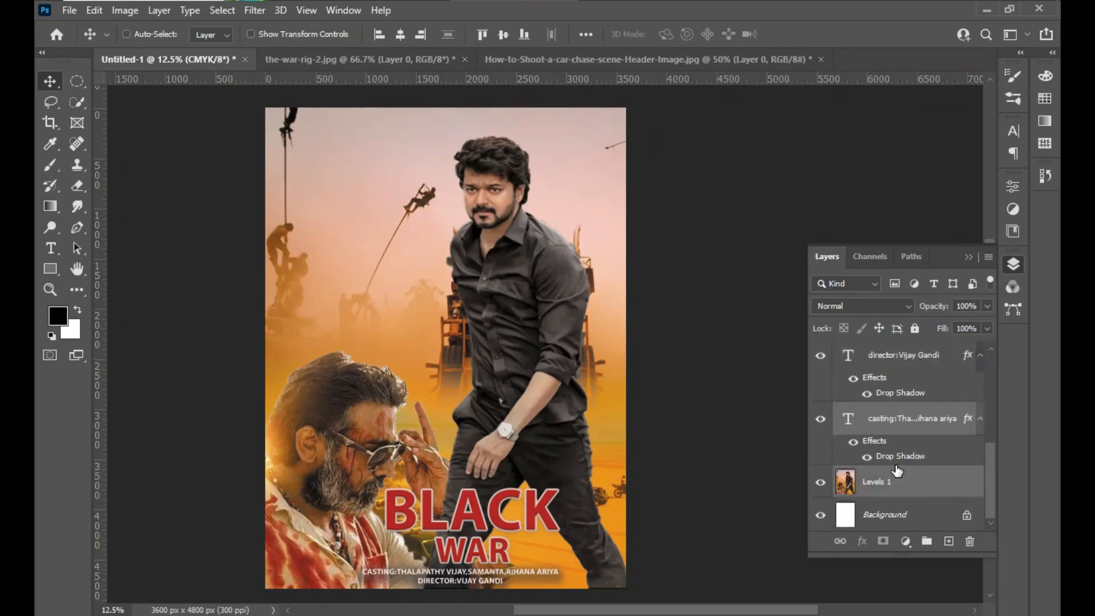
key(ctrl+e)
drag(987, 470, 982, 386)
shift+click(915, 359)
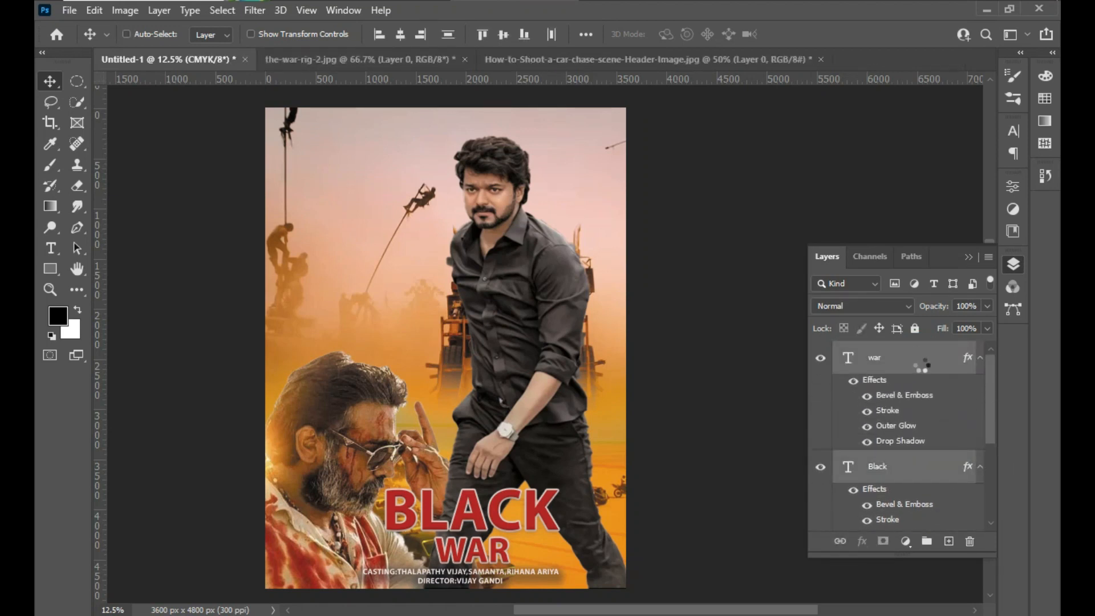
key(ctrl+e)
click(819, 359)
click(818, 359)
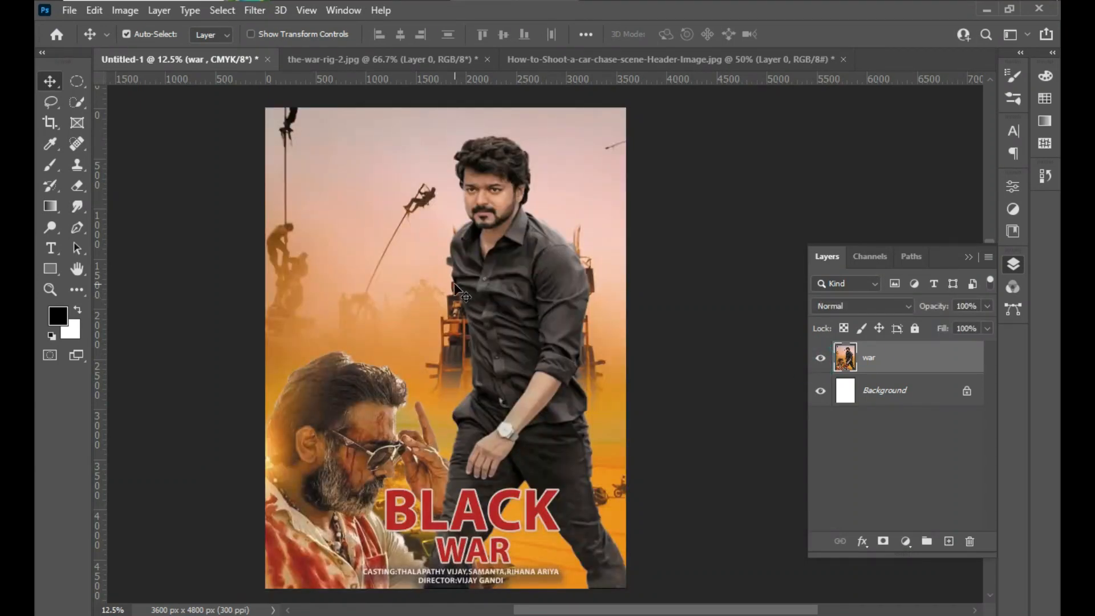
- Start saving a copy of the poster in the Downloads folder with JPEG as the file type
drag(434, 290, 482, 287)
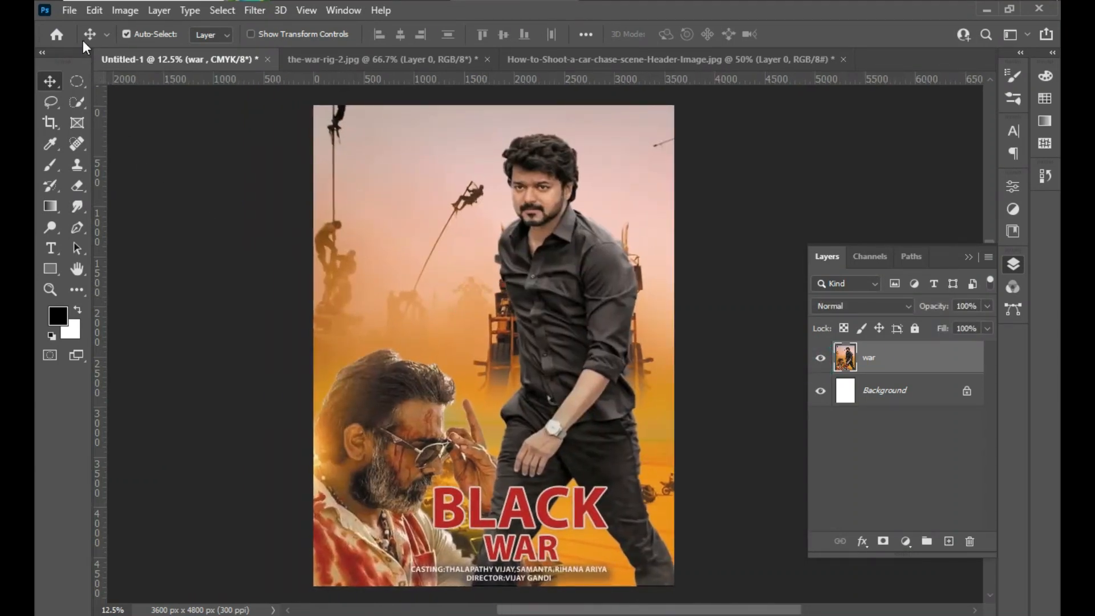
click(67, 10)
click(108, 224)
click(125, 233)
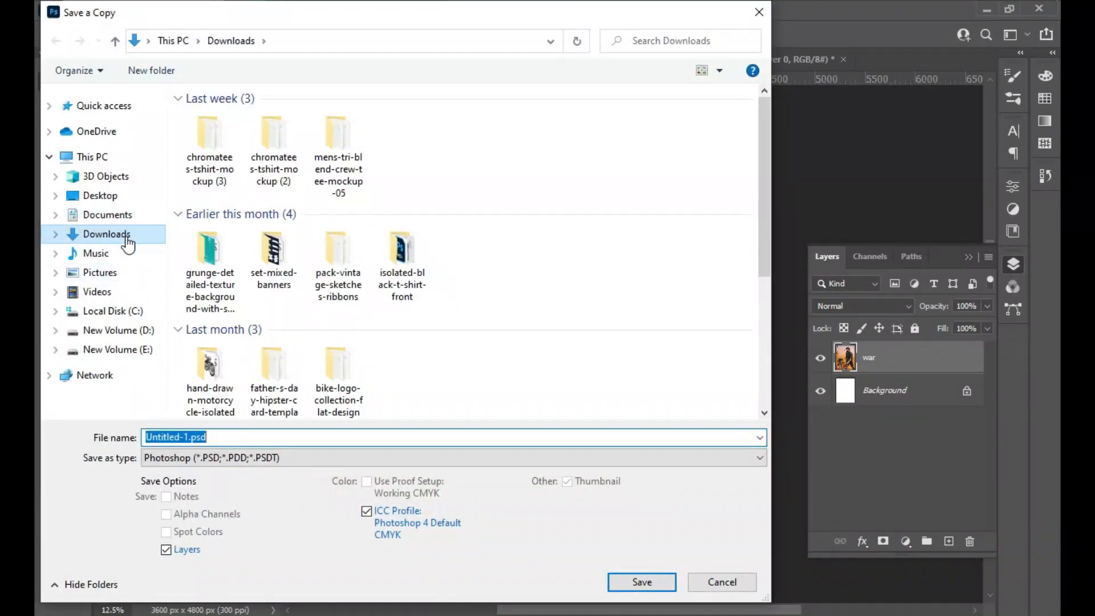
click(217, 438)
click(216, 457)
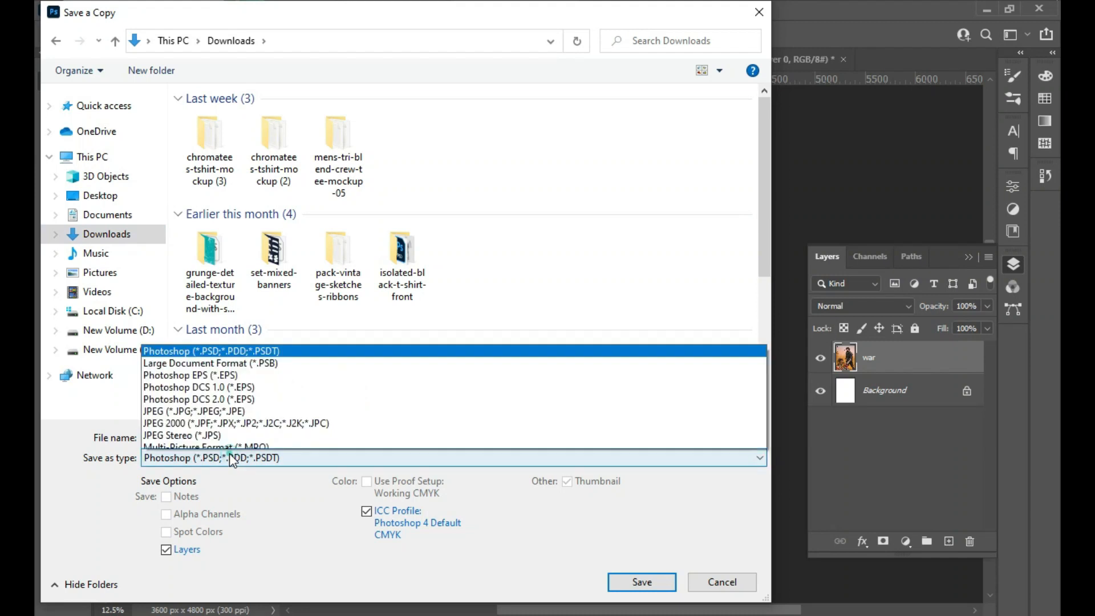
click(192, 357)
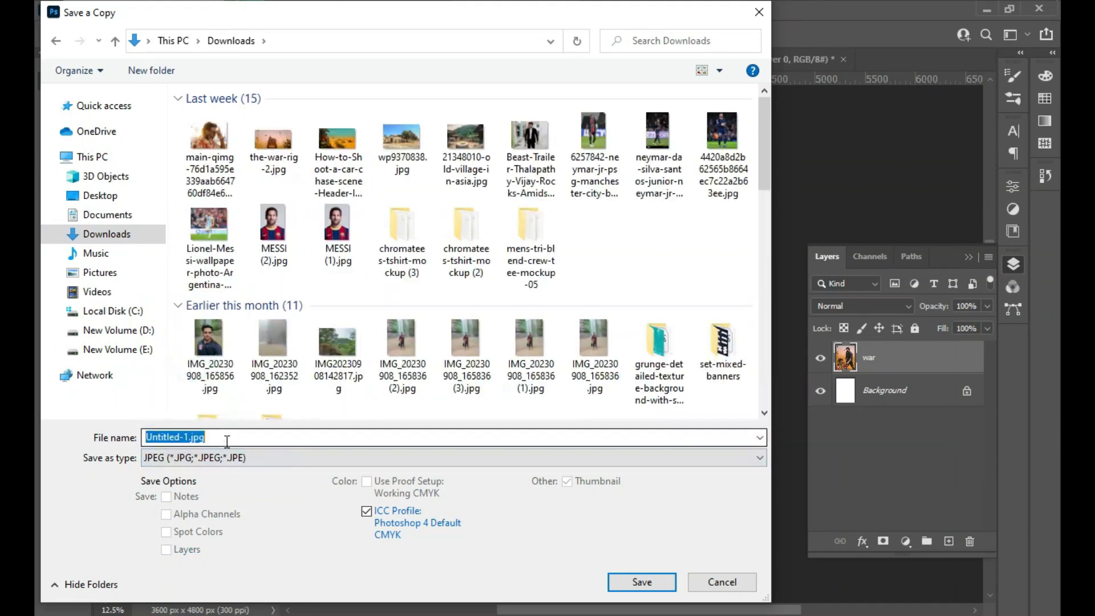
- Name the copy "vijay movie poster design", save it at JPEG quality 8 with Baseline Optimized, and minimize the window
key(BackSpace)
text(vijay movie poster design.)
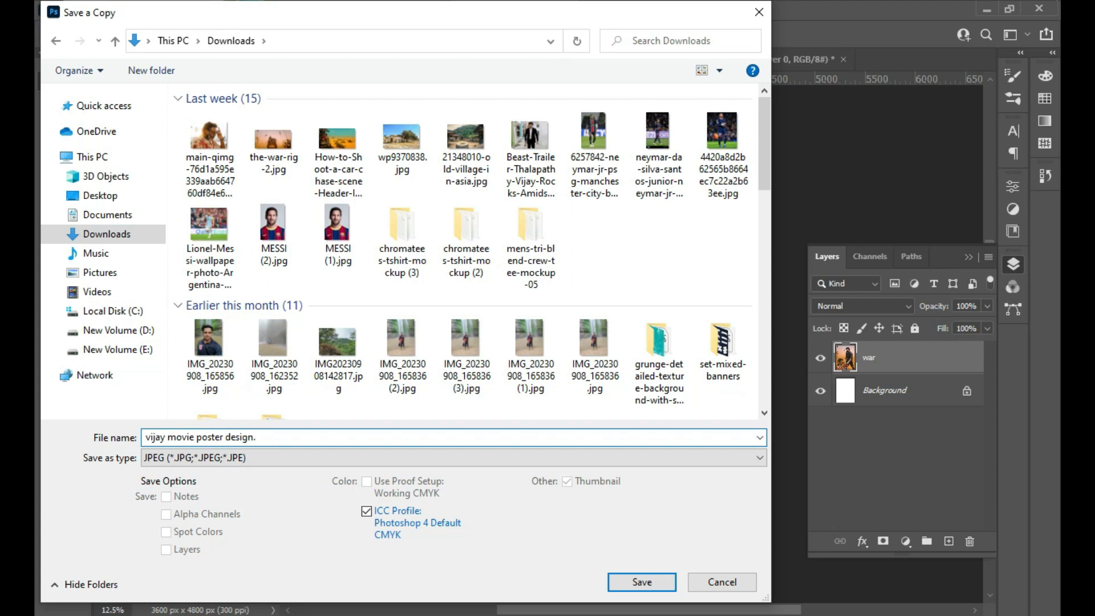
click(648, 581)
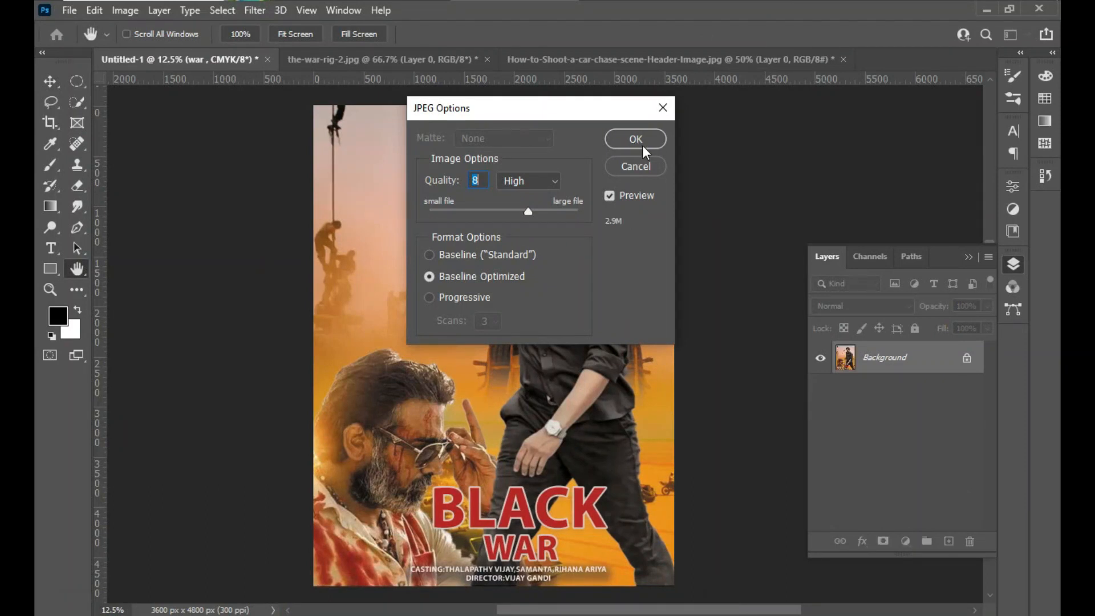
click(642, 145)
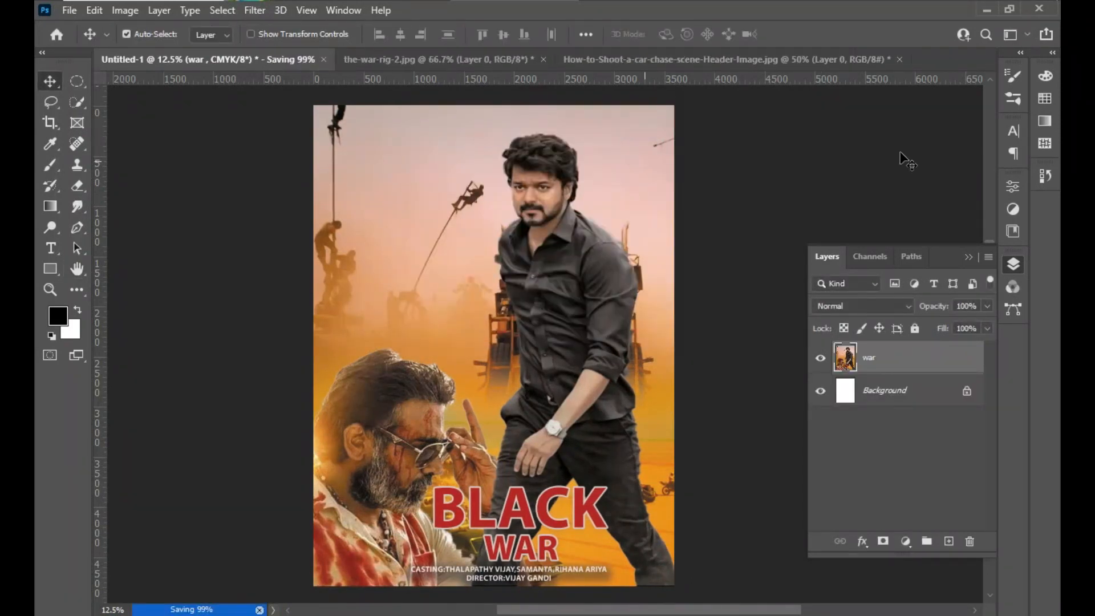
click(986, 10)
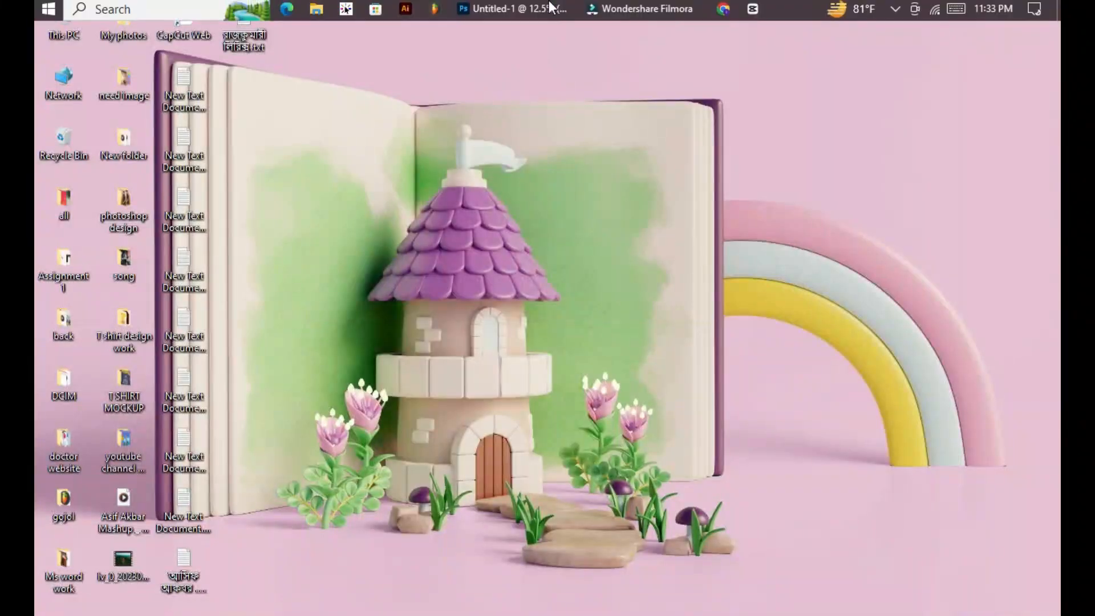